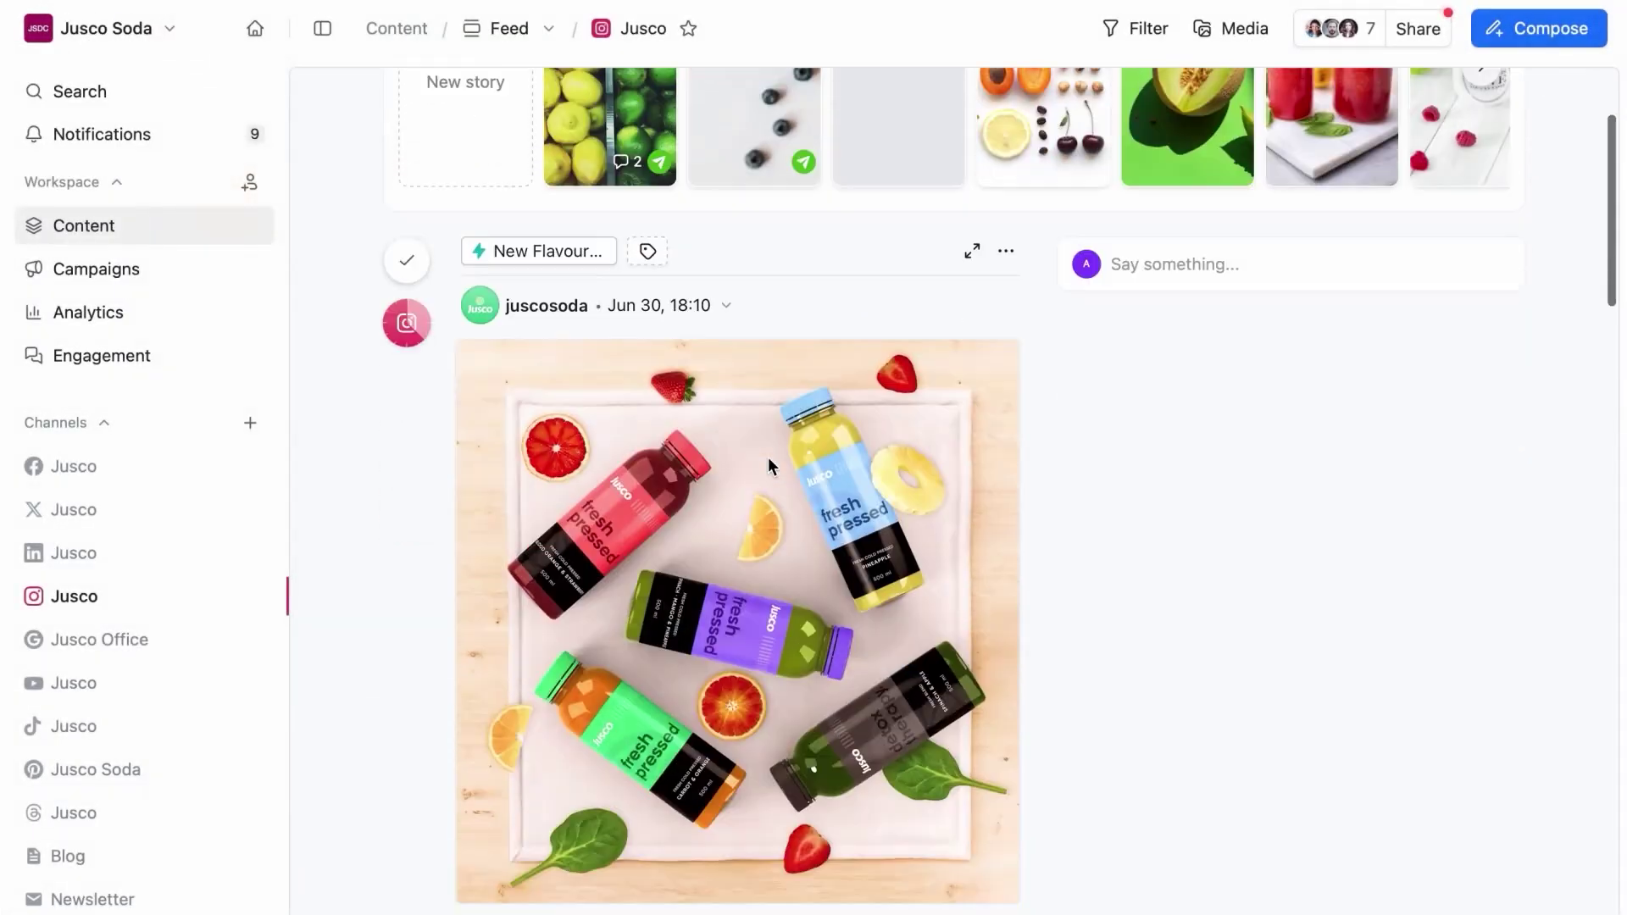
# - Scroll the Jusco Instagram feed down to the fresh-pressed smoothies post
pyautogui.scroll(-2, 767, 456)
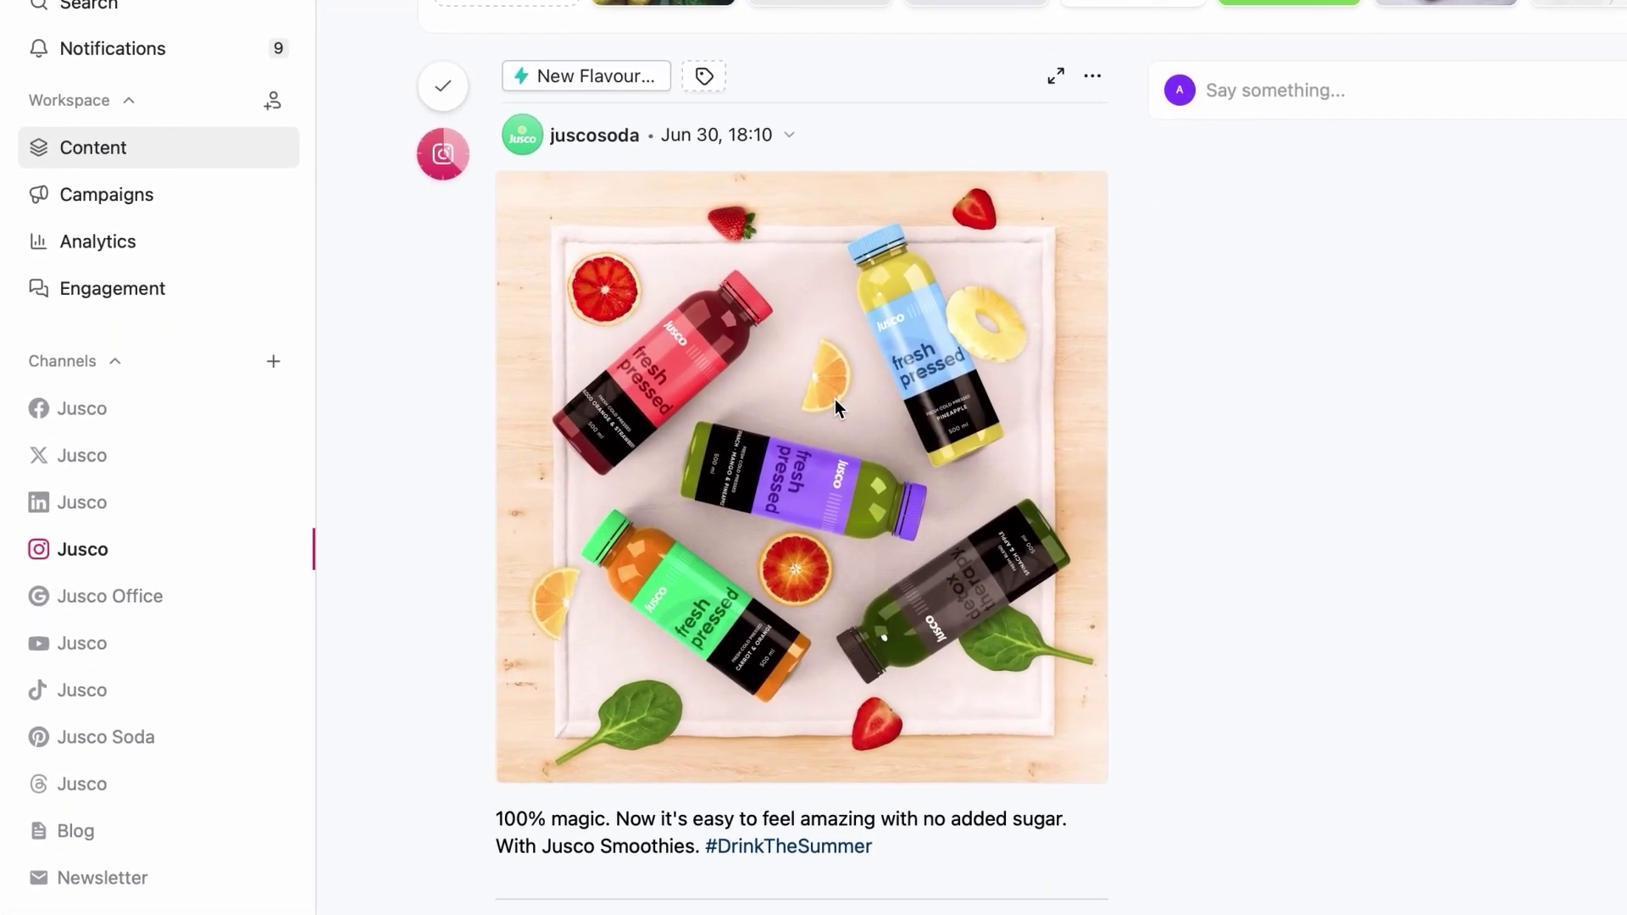
# - Preview the juice bottles post, then review the workspace members and their permissions
pyautogui.click(772, 456)
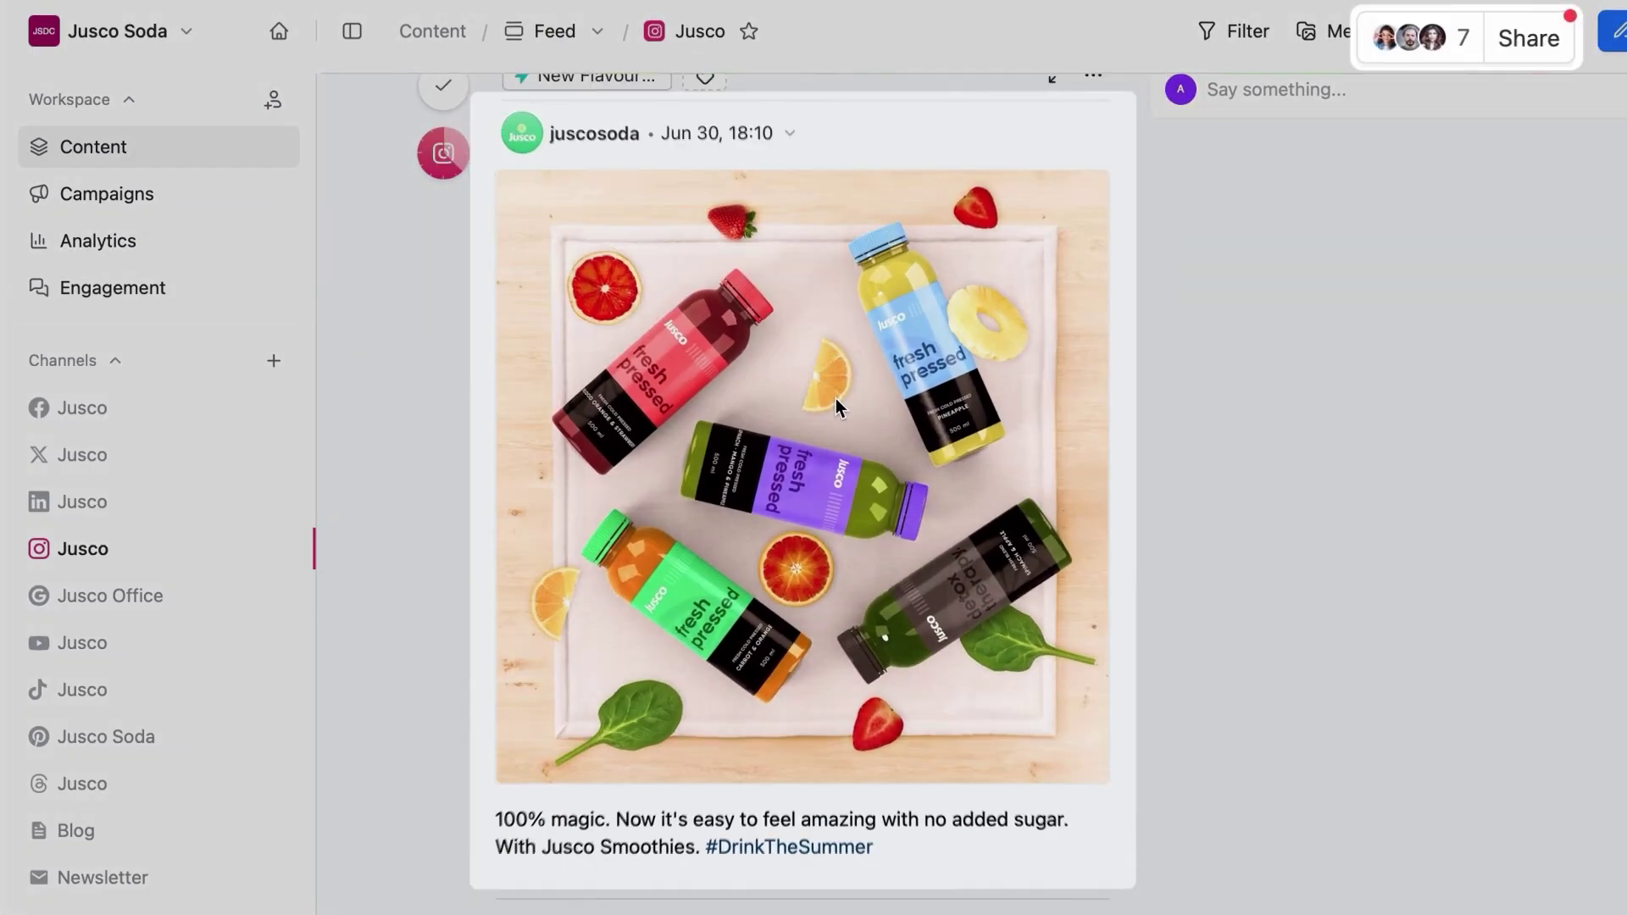
pyautogui.click(273, 100)
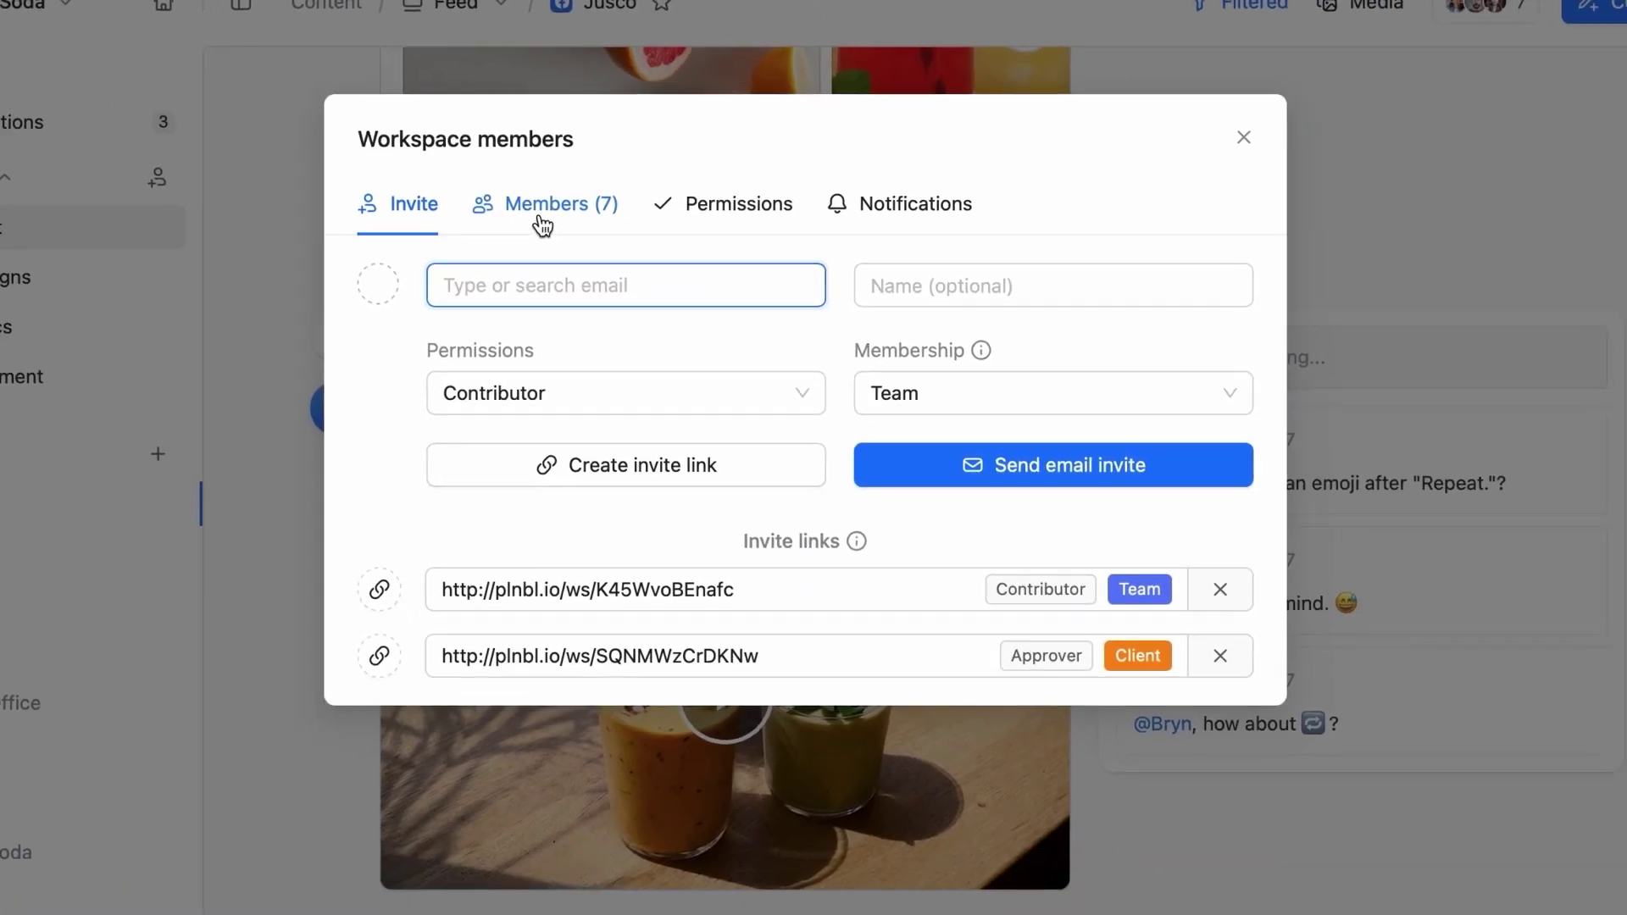
pyautogui.click(974, 308)
pyautogui.click(682, 217)
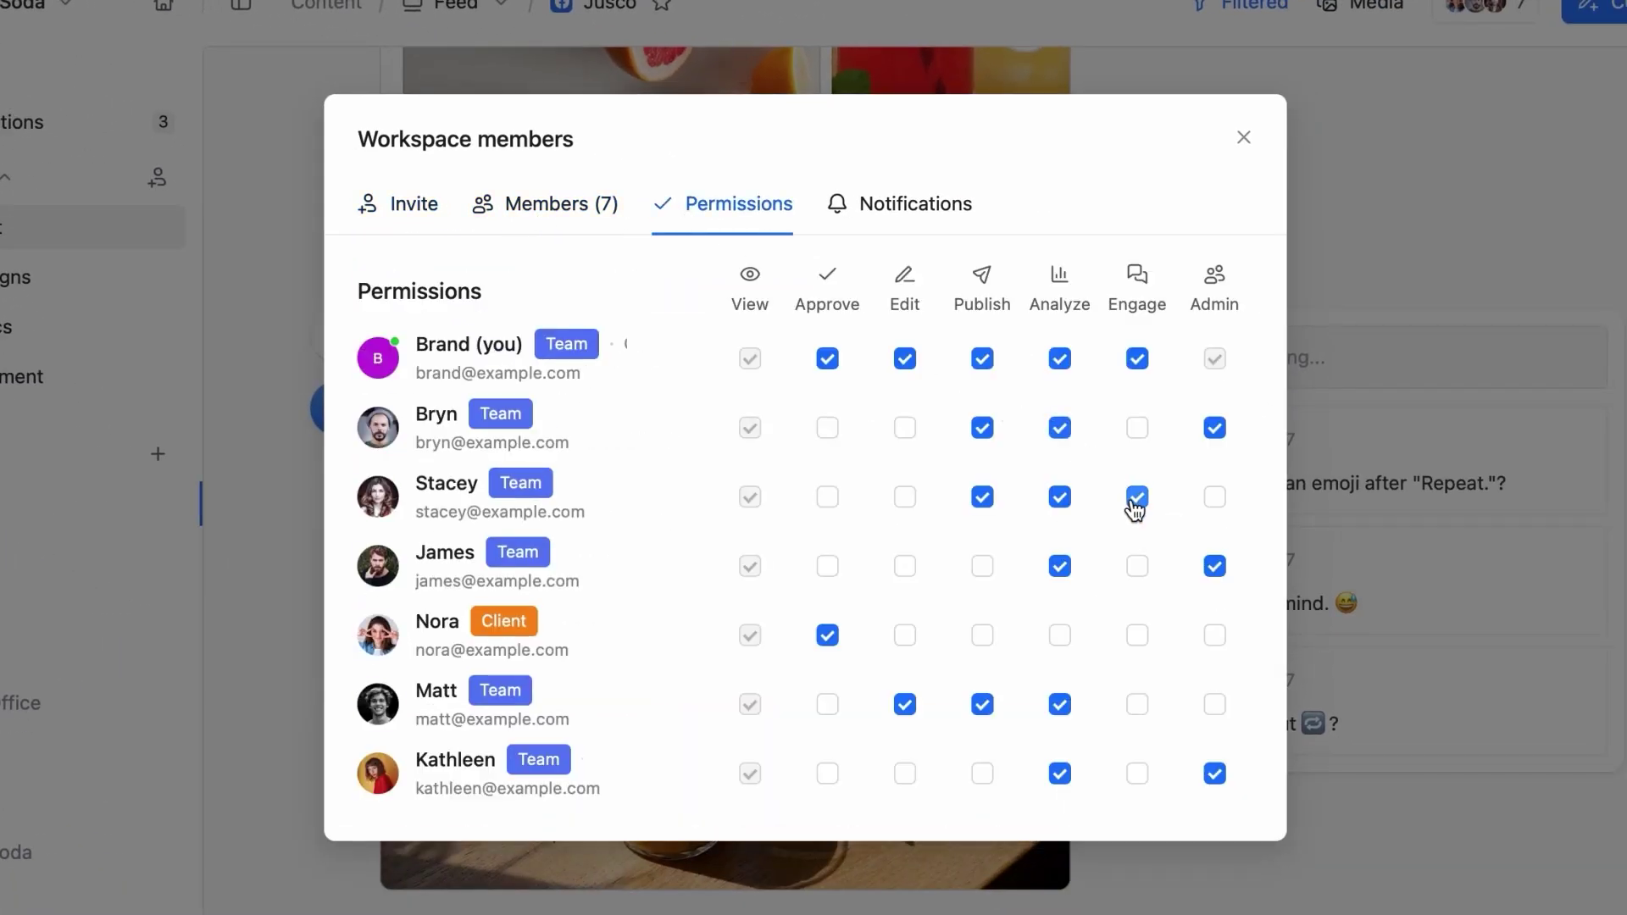
# - Check the invite roles, keeping Contributor, and set the invite's membership to External
pyautogui.click(425, 207)
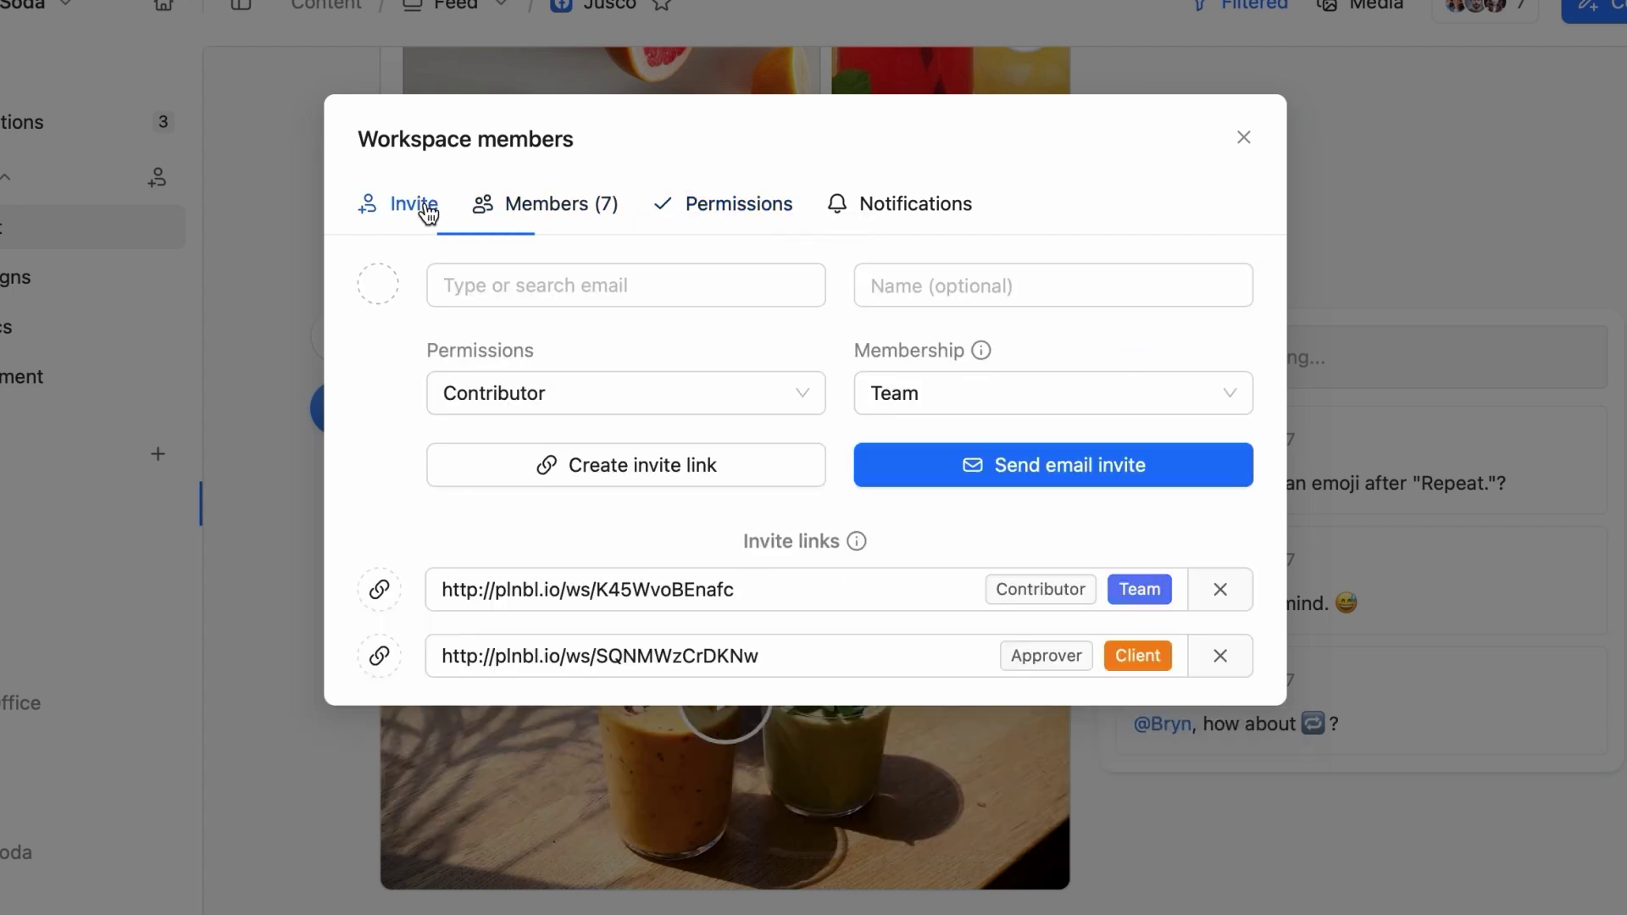
pyautogui.click(633, 391)
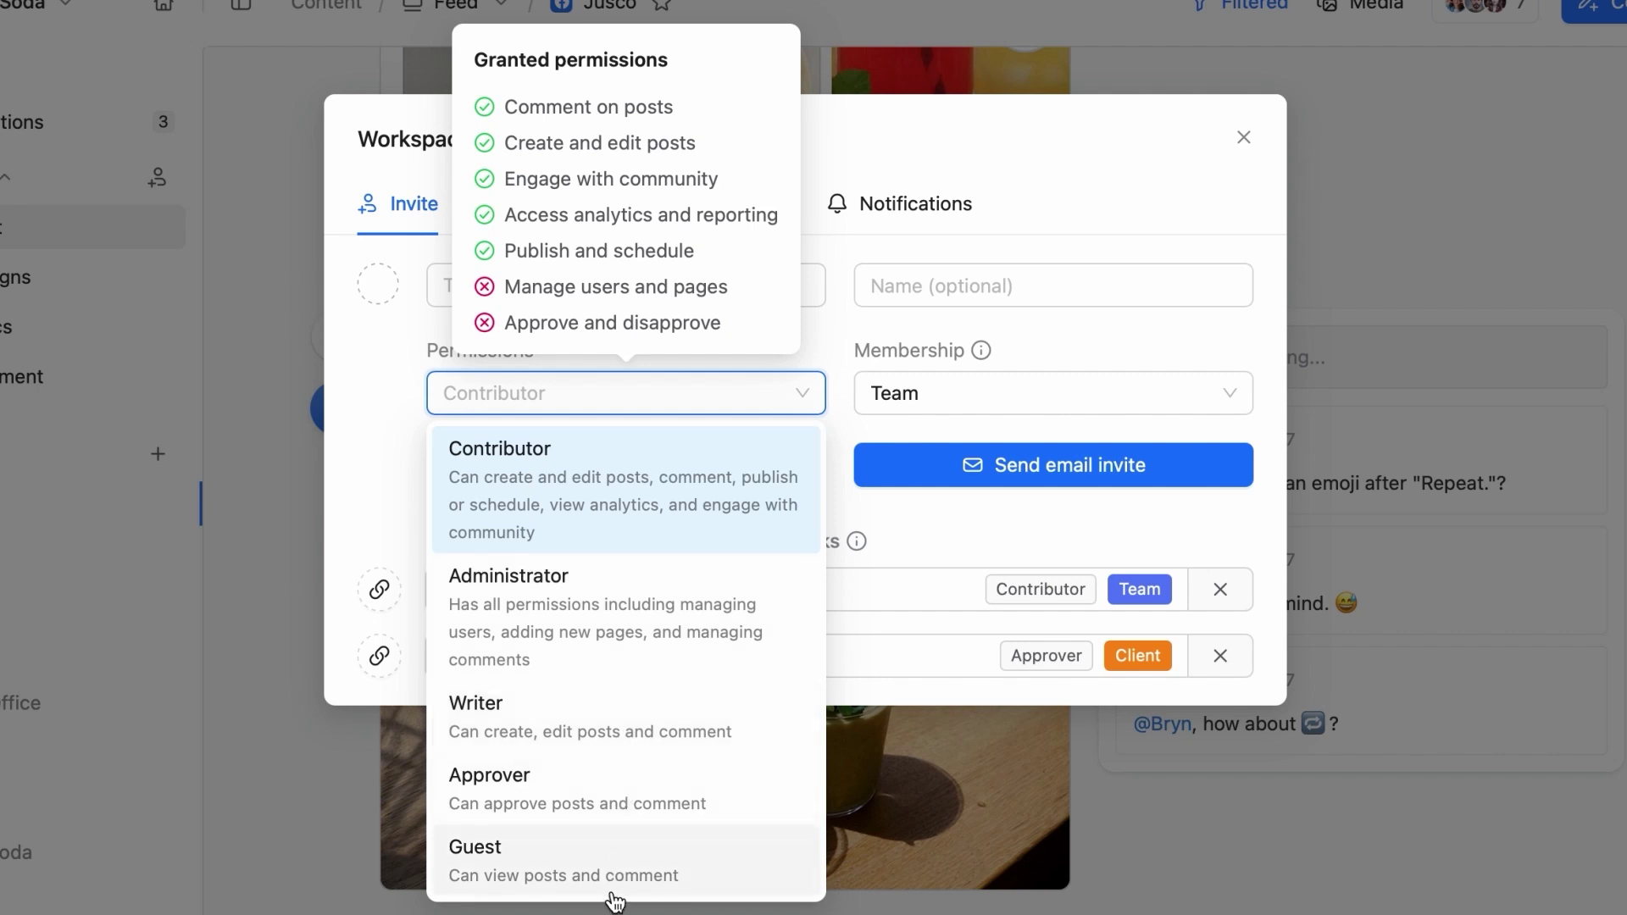
pyautogui.click(377, 512)
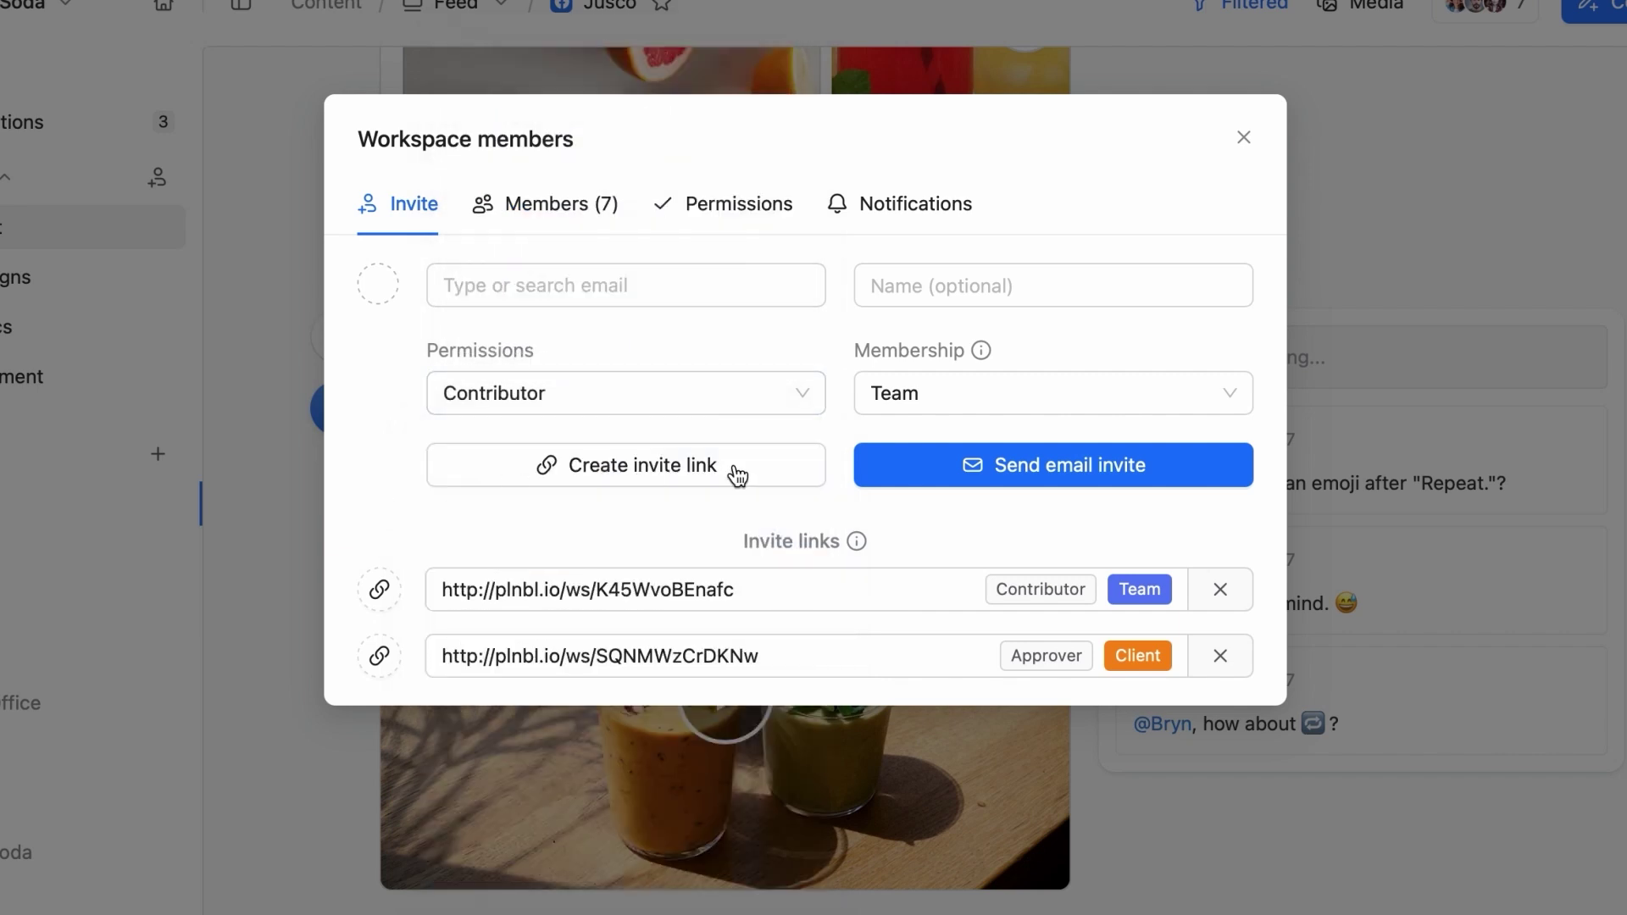
pyautogui.click(1016, 417)
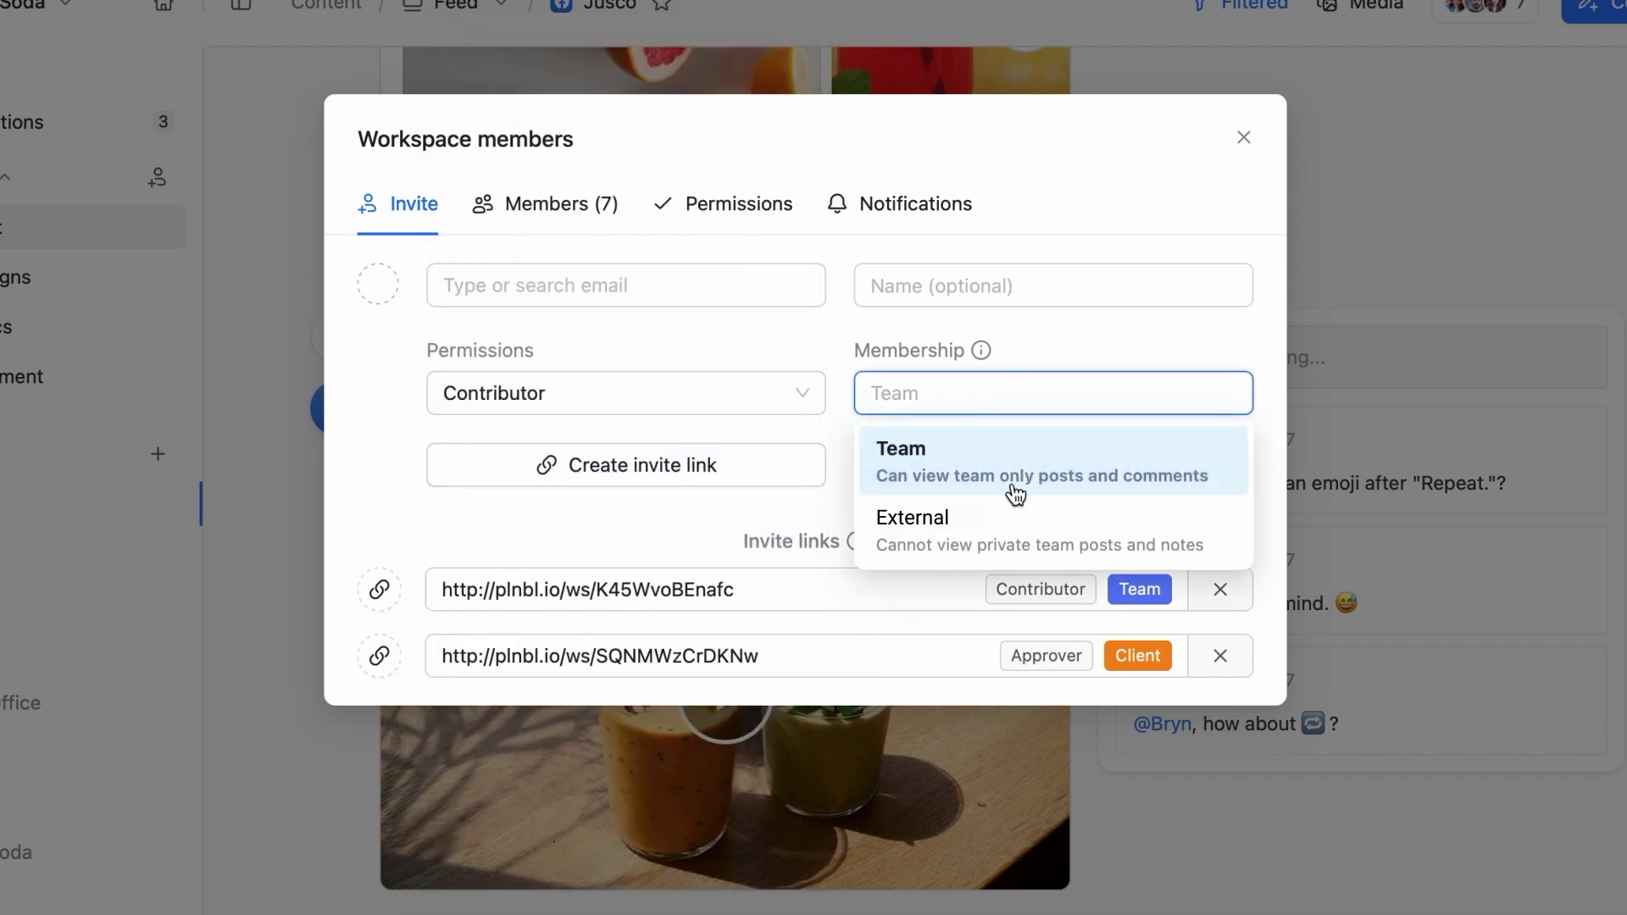
pyautogui.click(1017, 536)
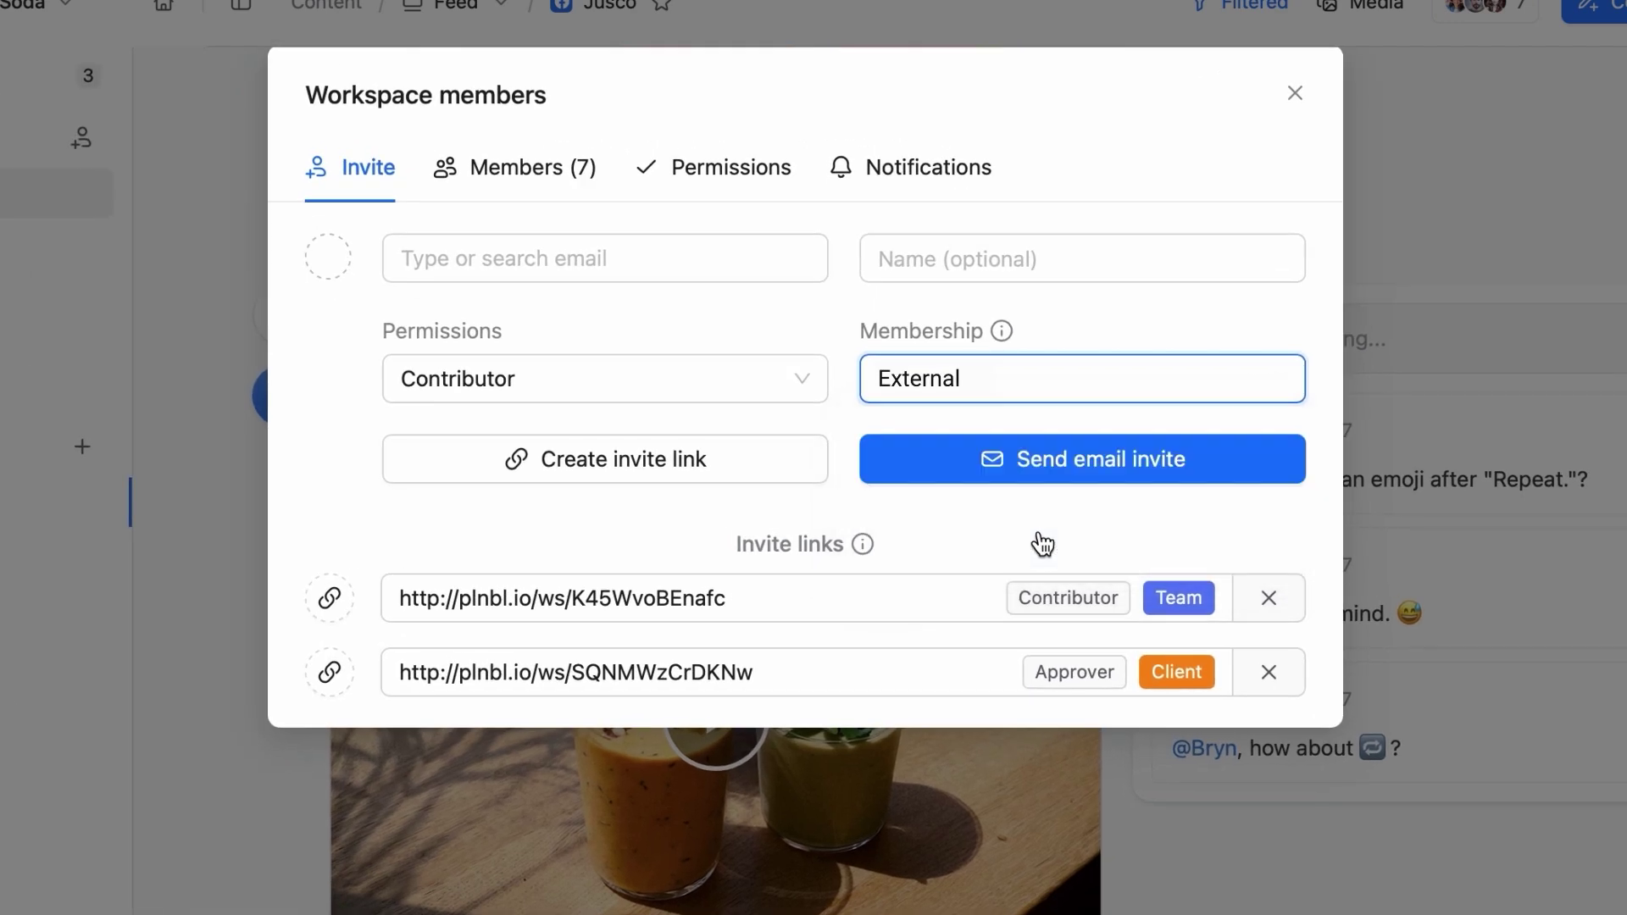
# - Back on the feed, accept the Jun 23 post's suggestion replacing 'vacation abroad' with 'vacay'
pyautogui.click(1296, 95)
pyautogui.scroll(-10, 1177, 745)
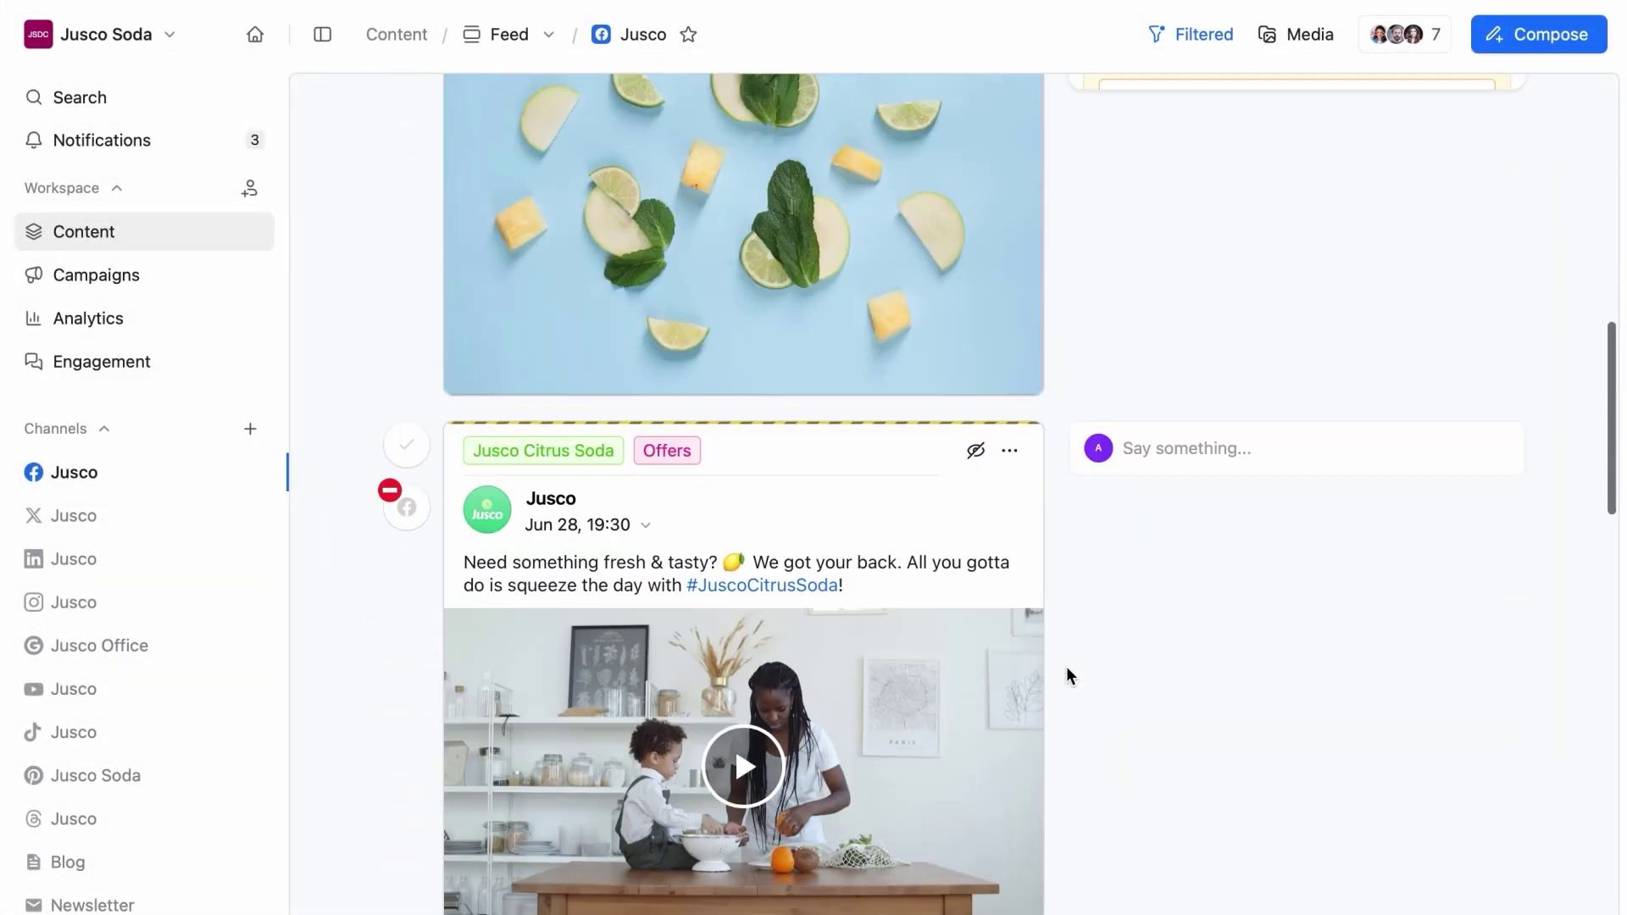
pyautogui.scroll(-15, 1066, 666)
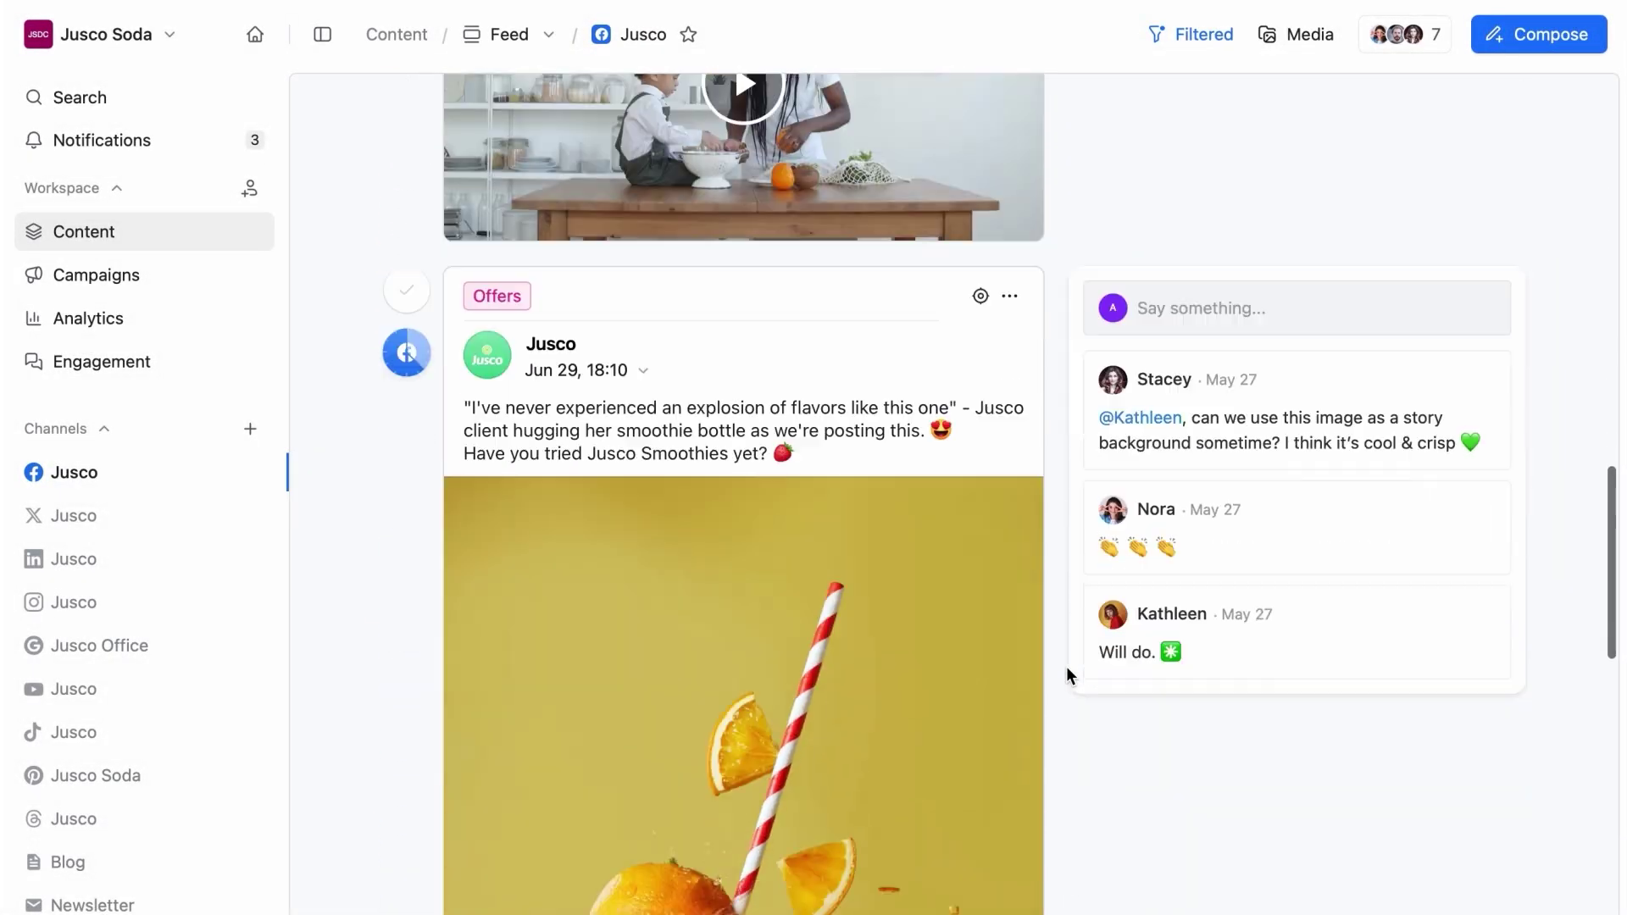
pyautogui.scroll(-10, 1066, 666)
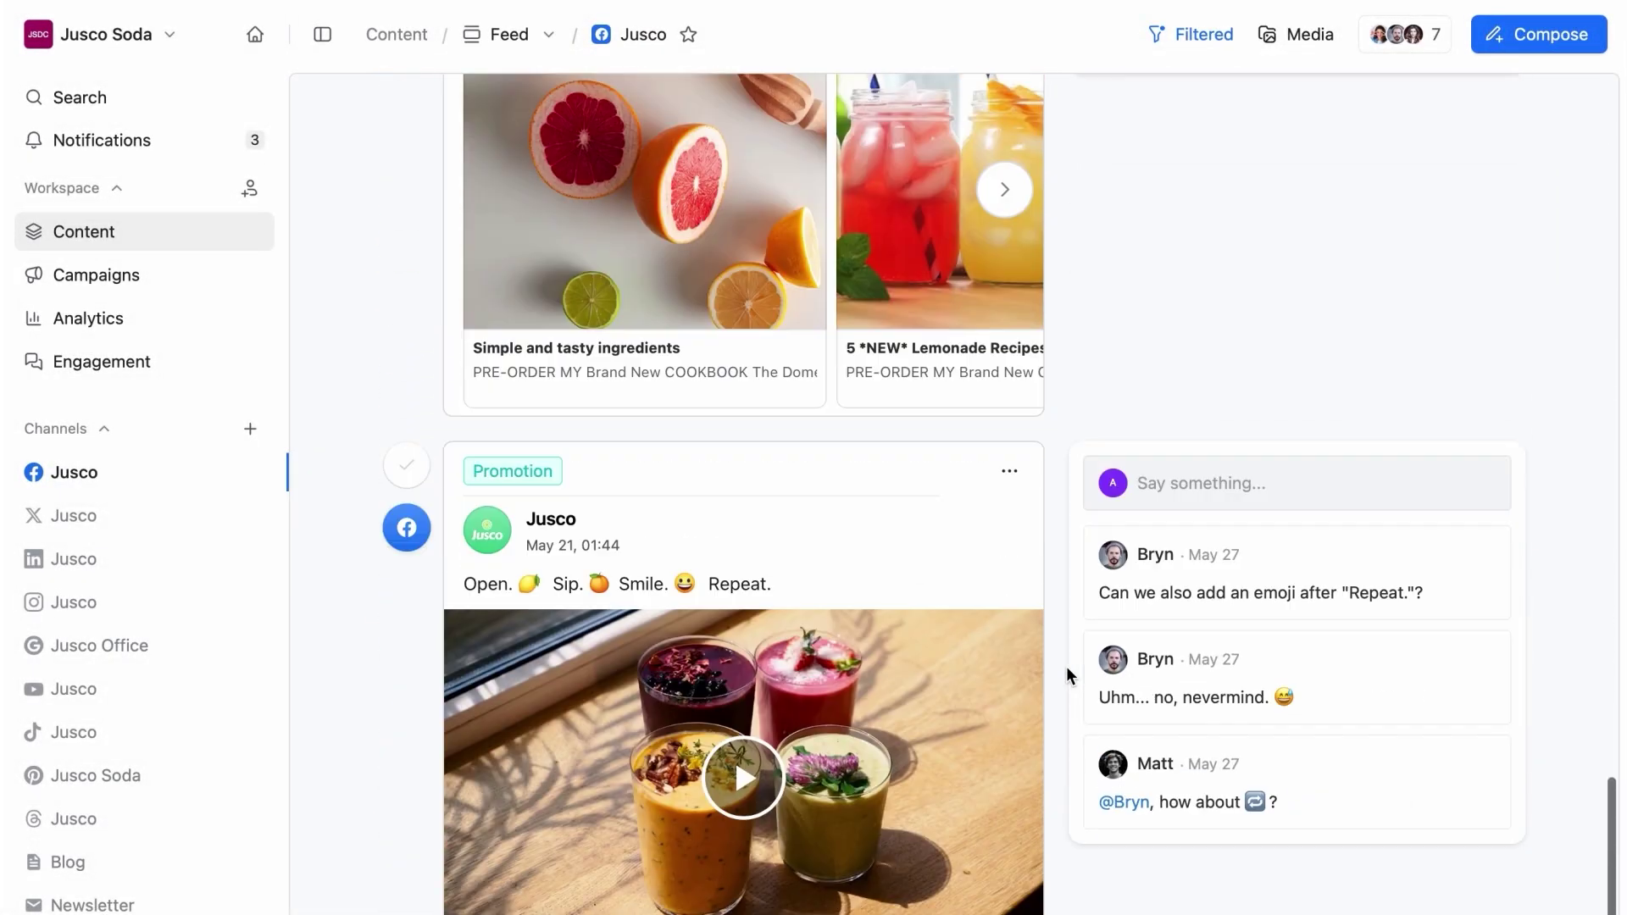
pyautogui.scroll(15, 1066, 666)
pyautogui.scroll(5, 1066, 666)
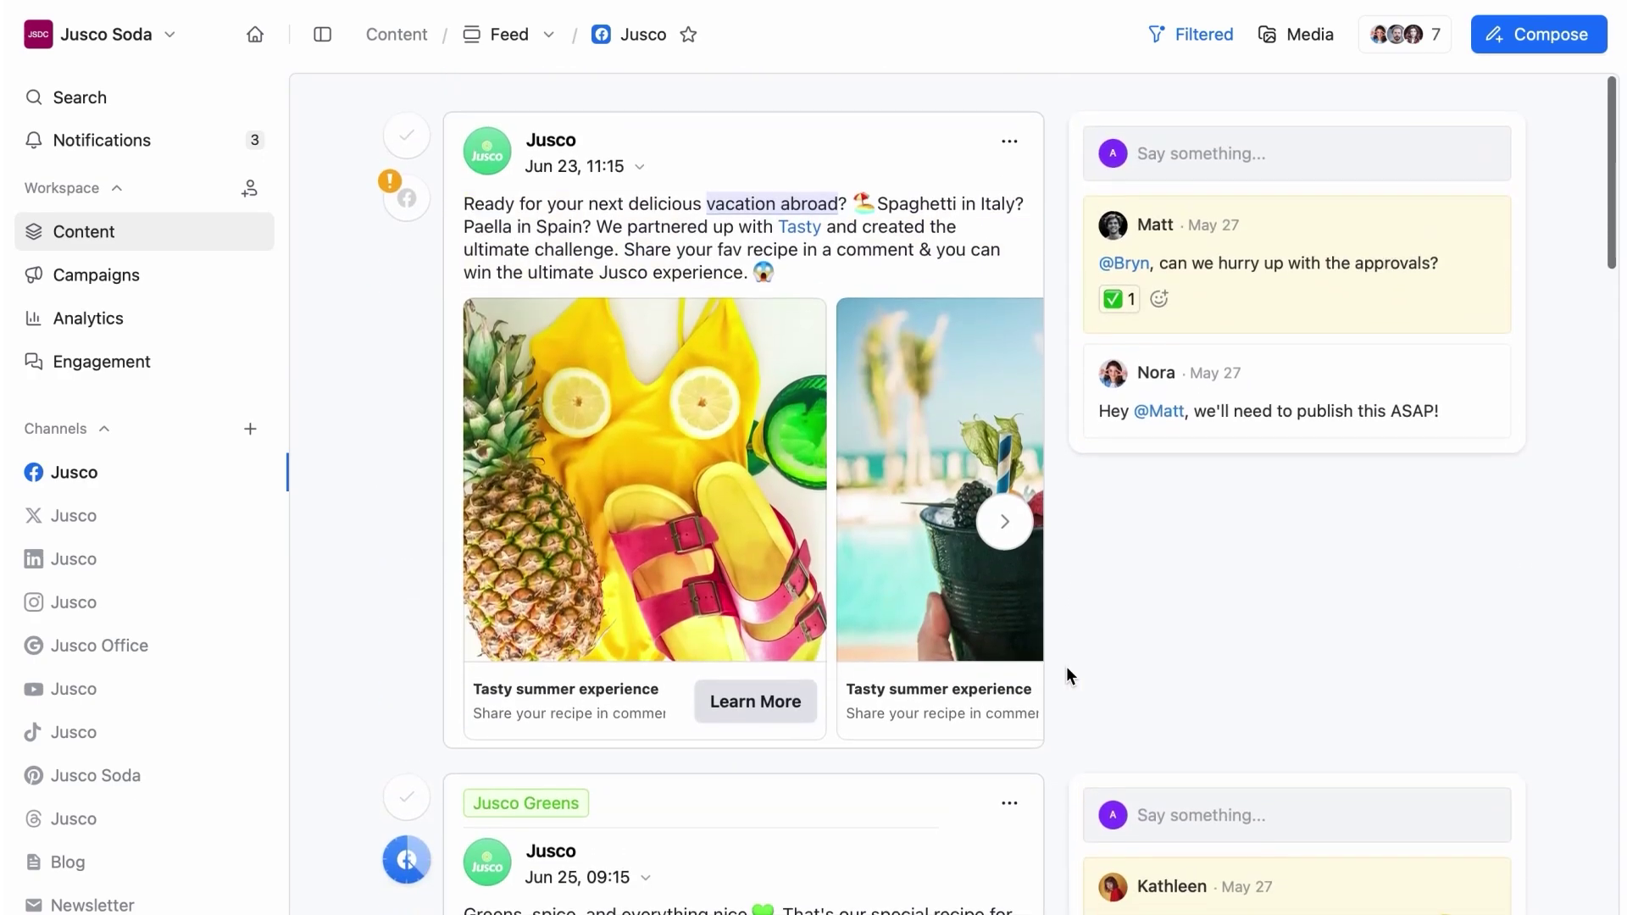
pyautogui.click(819, 201)
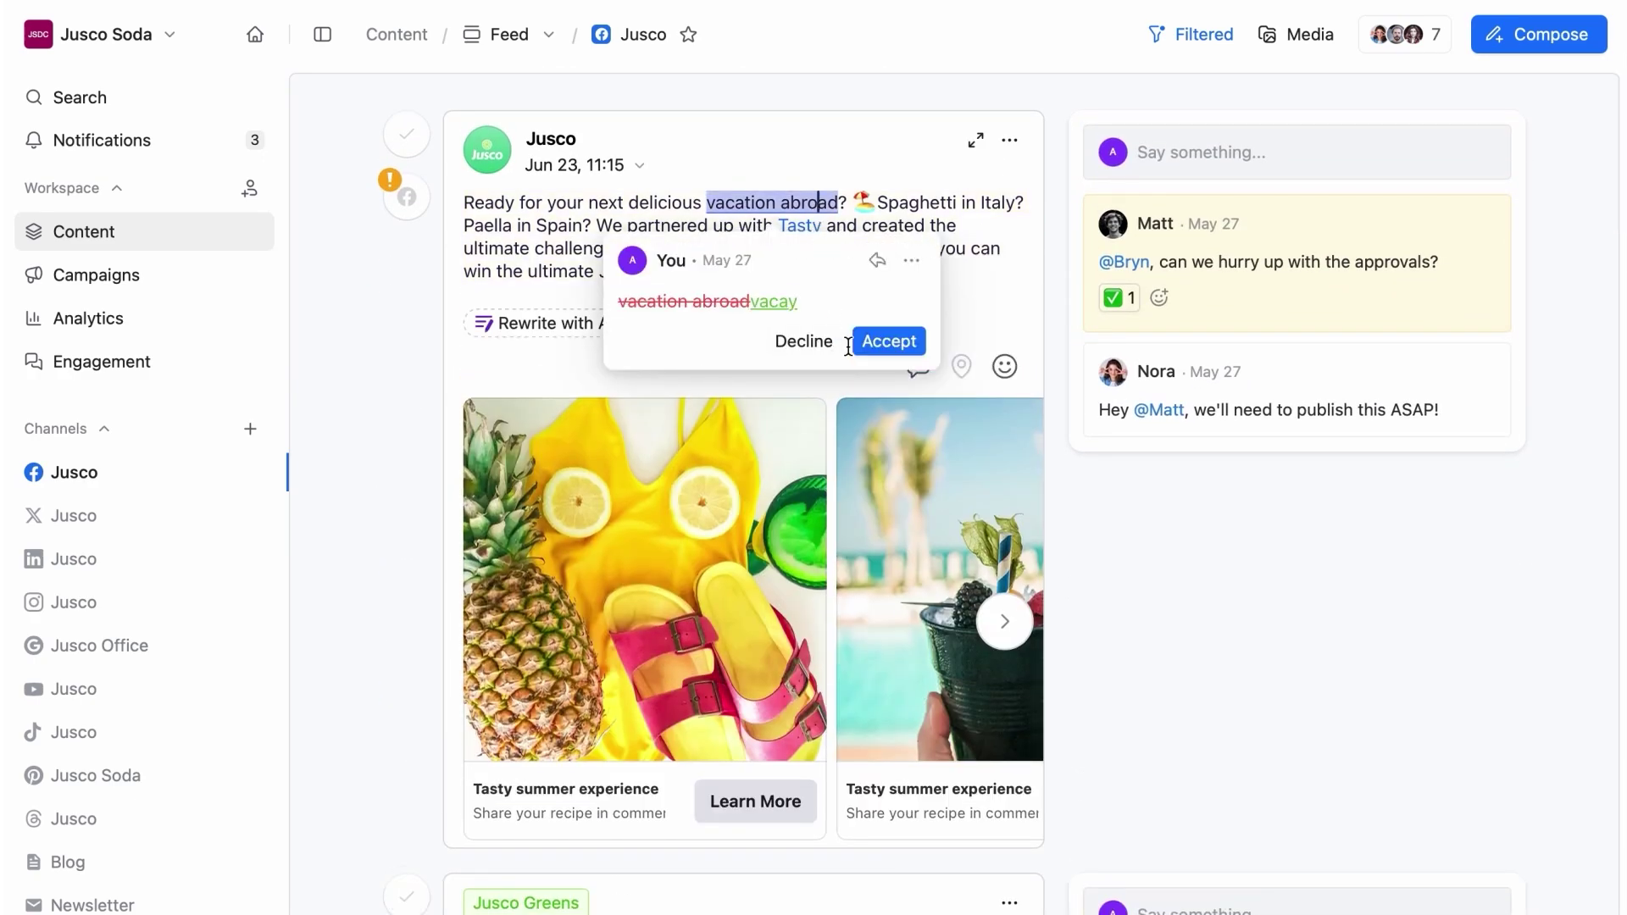
pyautogui.click(888, 341)
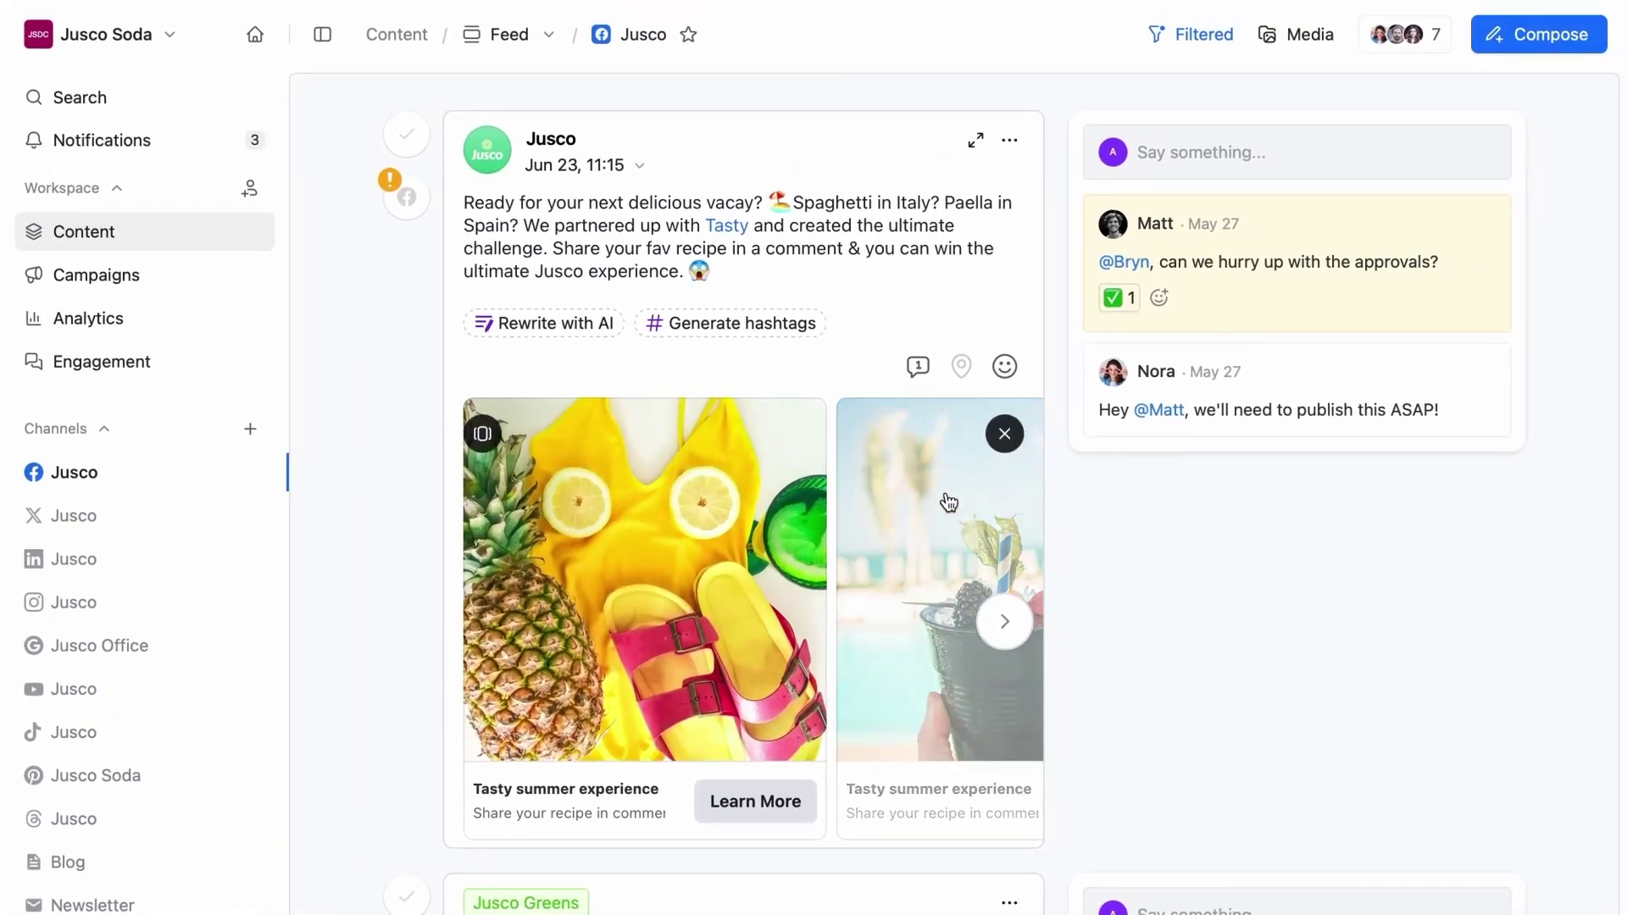
# - Browse the Universal Content pages (Blog, Newsletter) and switch to the Blog feed
pyautogui.click(250, 428)
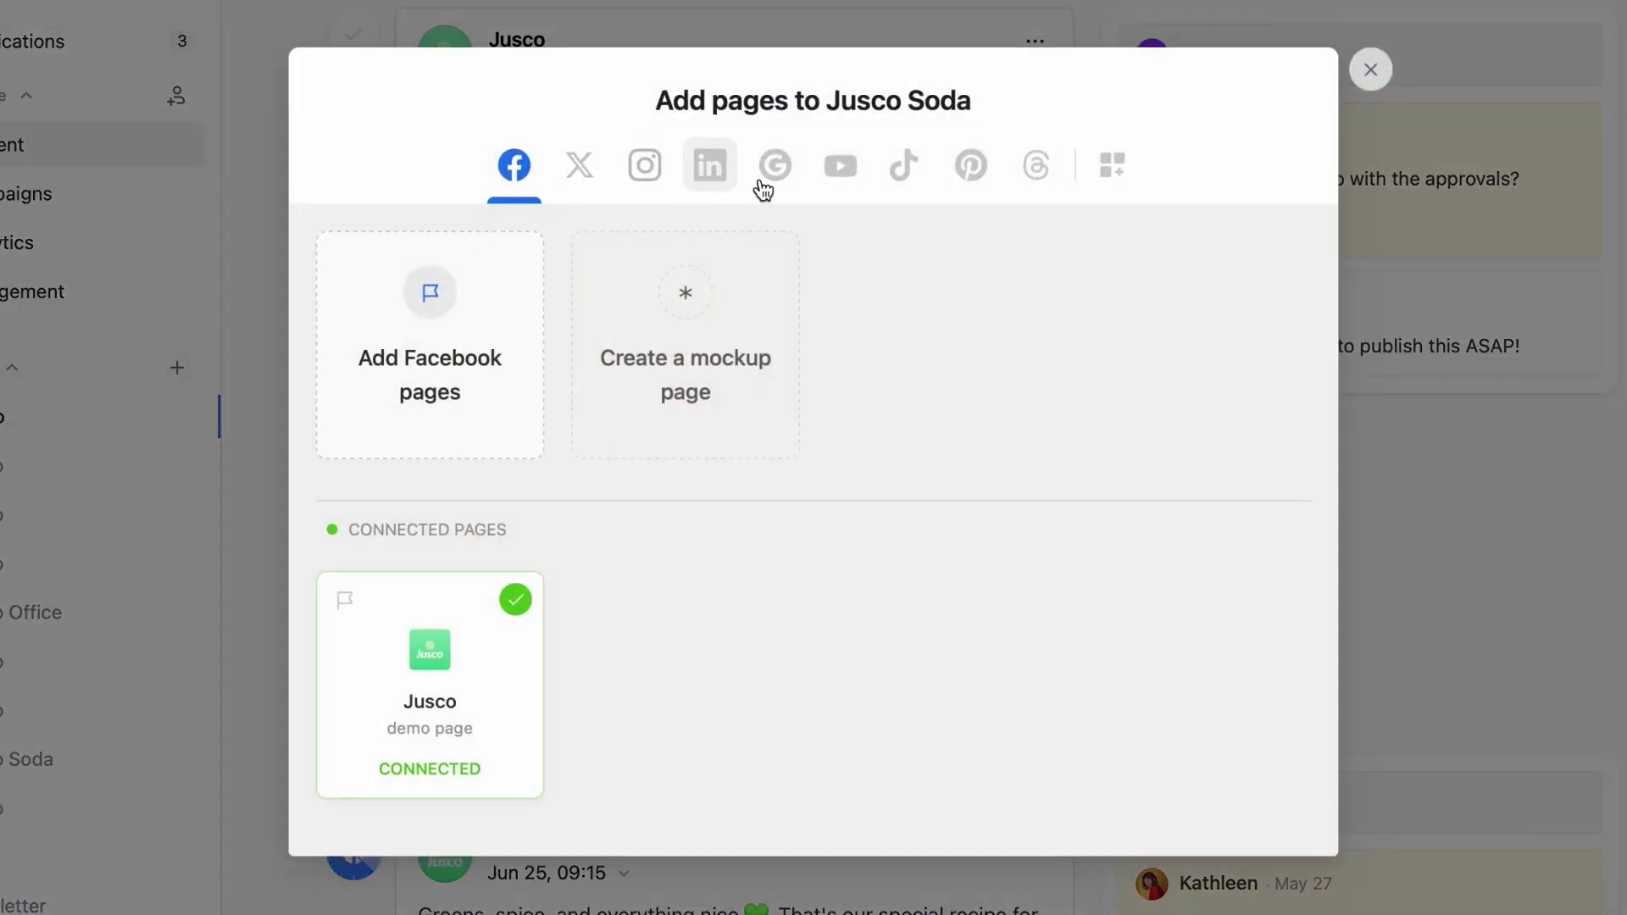
pyautogui.click(1109, 174)
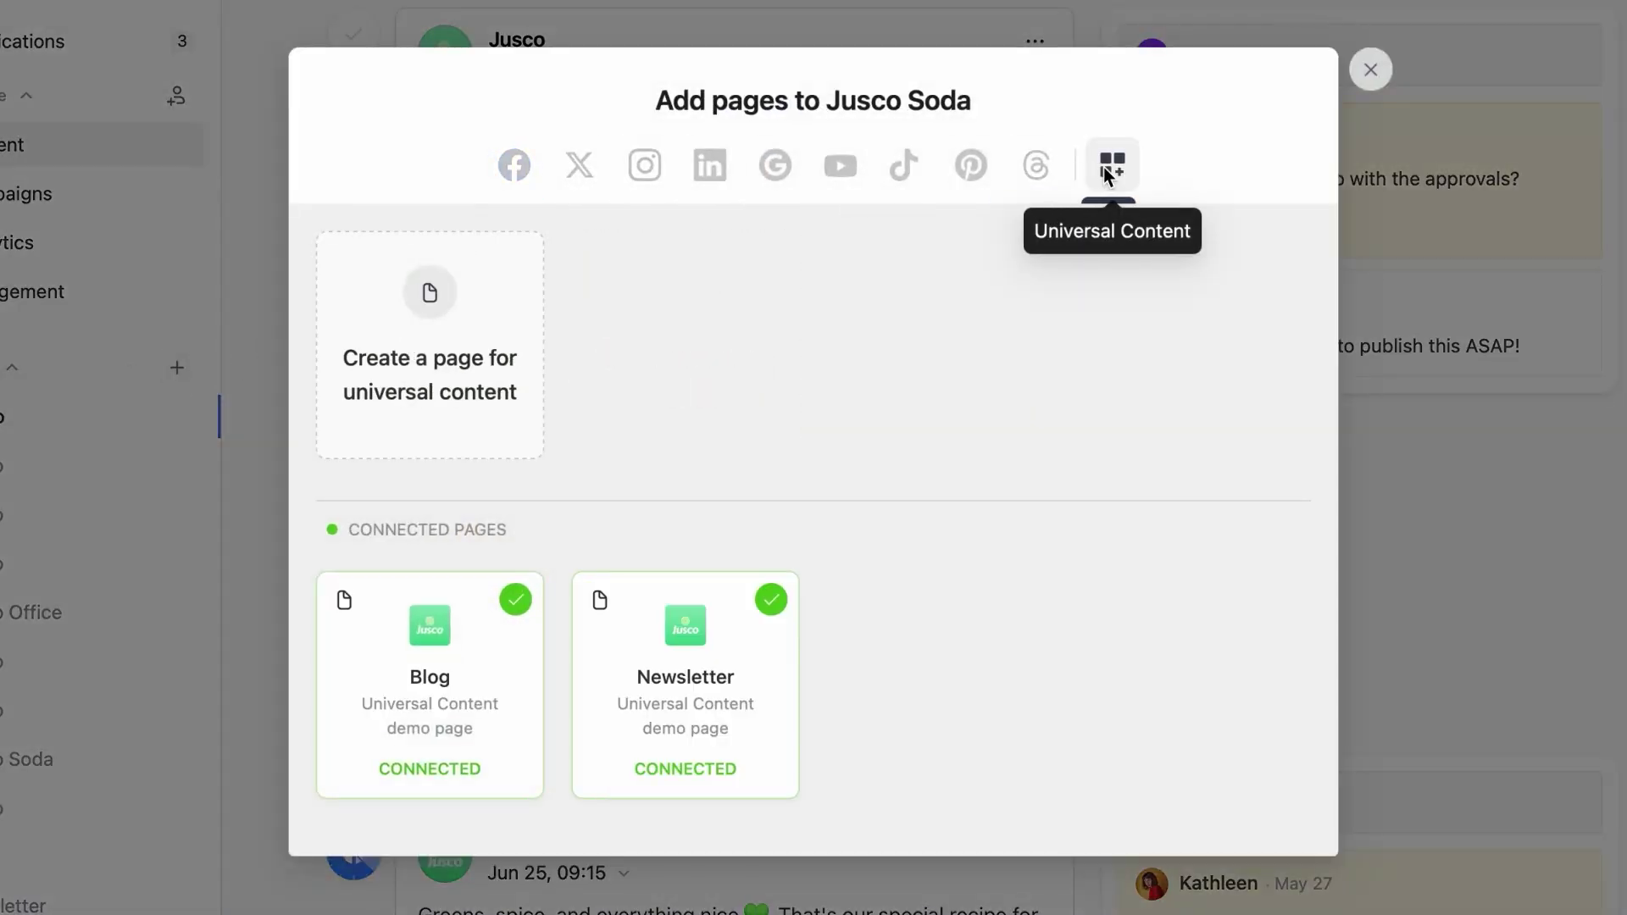
pyautogui.moveTo(472, 652)
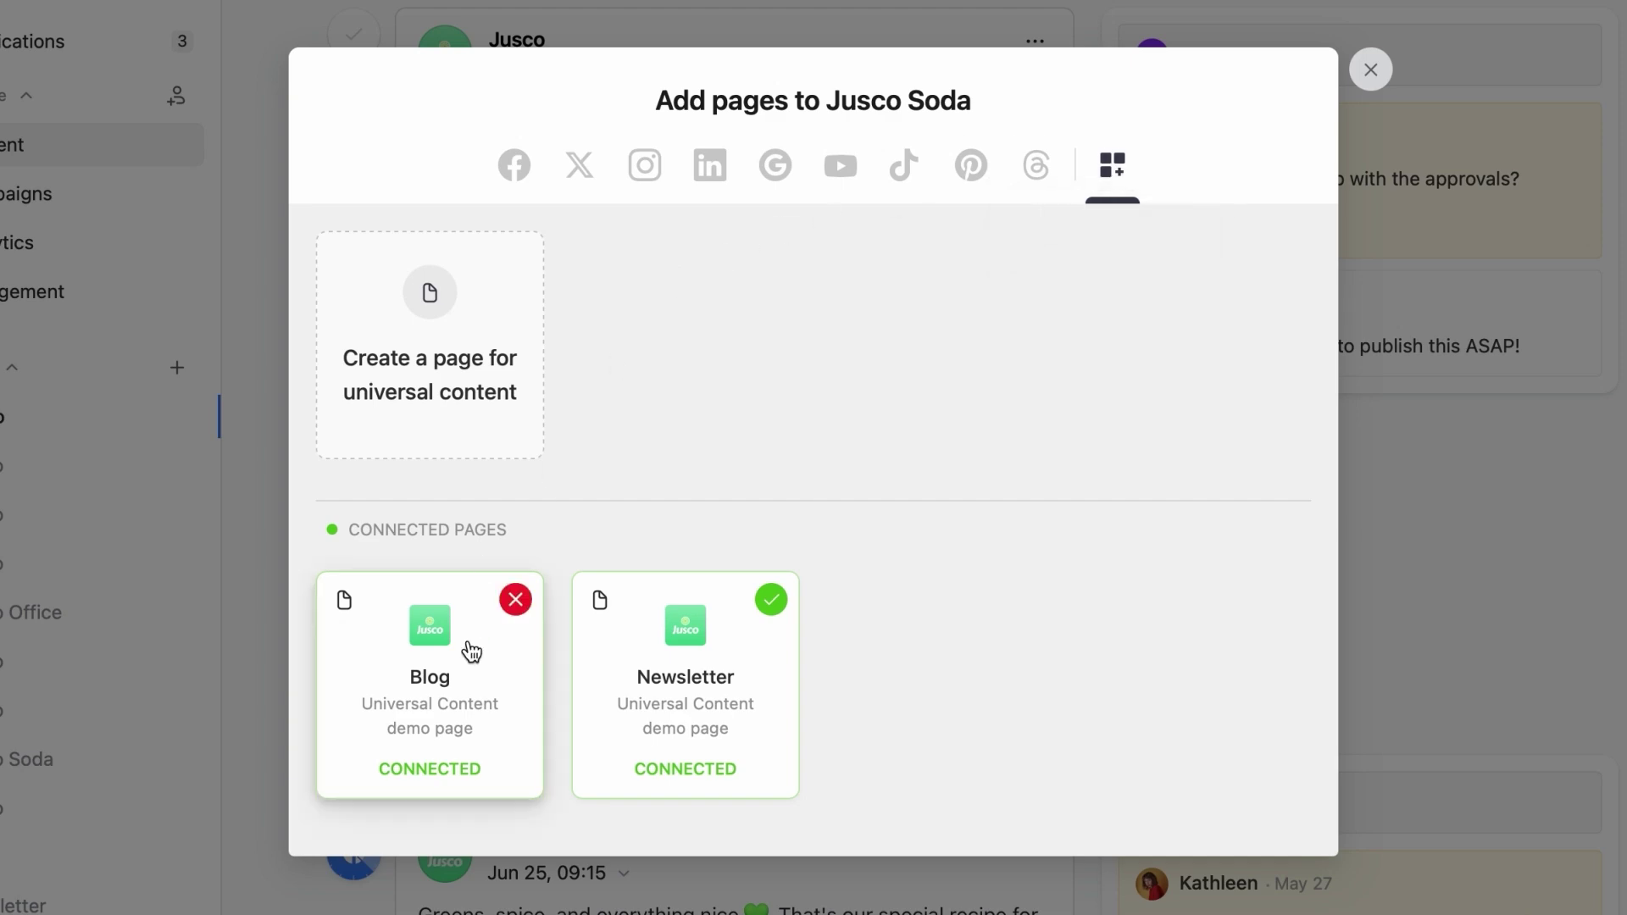
pyautogui.moveTo(697, 676)
pyautogui.click(1355, 528)
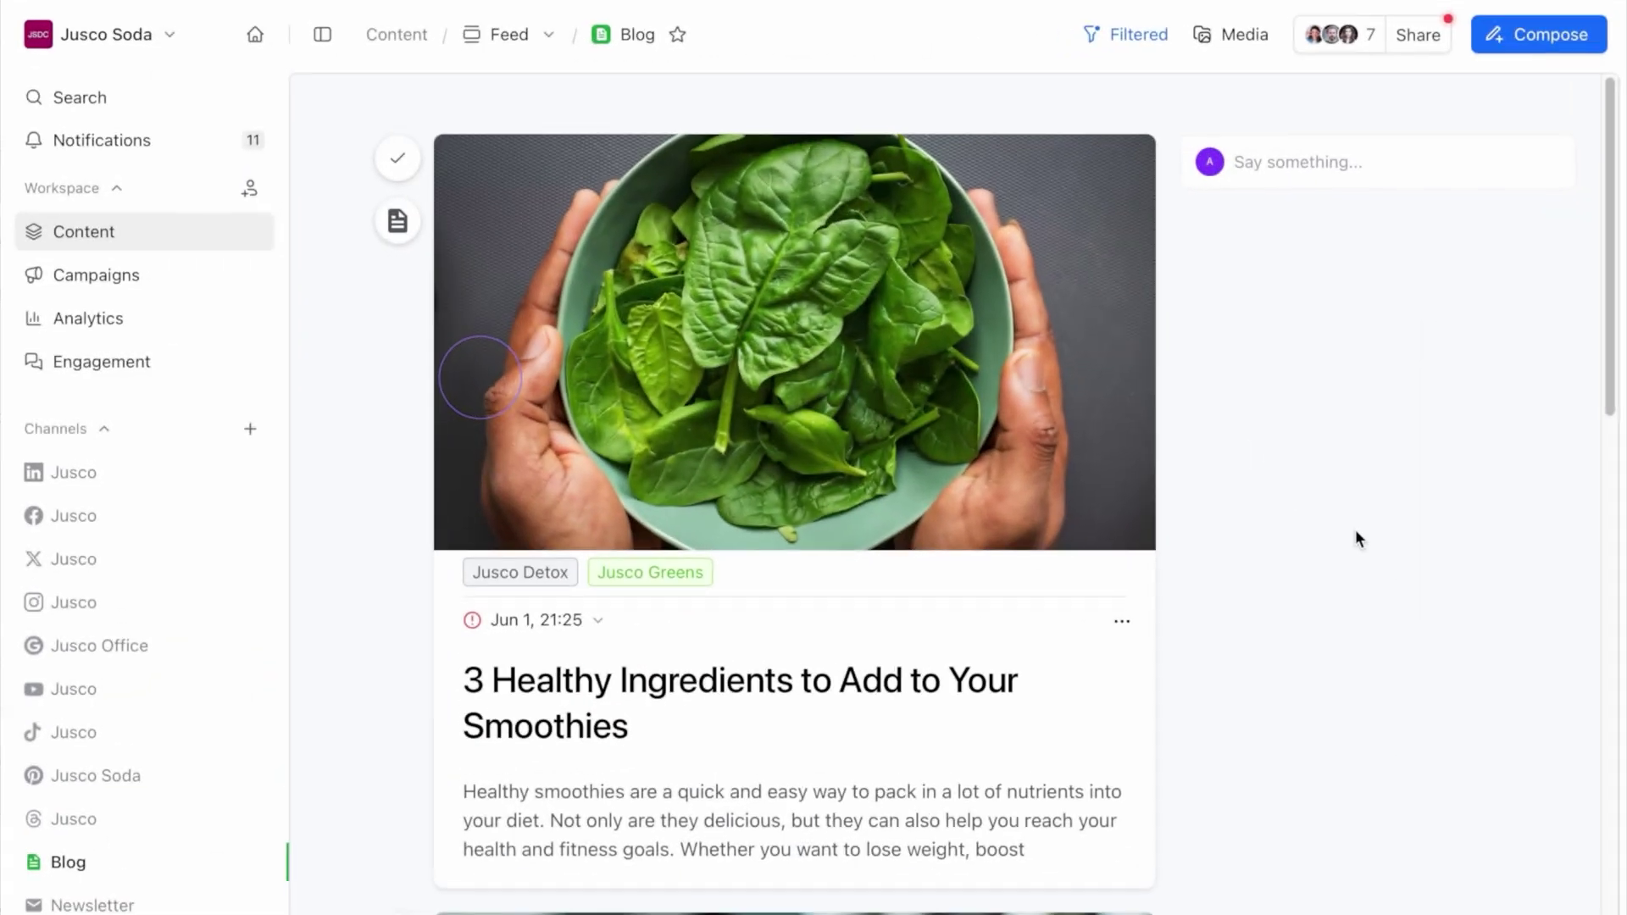
# - Open the natural sodas post's details and jump to the passage its comment quotes
pyautogui.scroll(-5, 1354, 529)
pyautogui.scroll(-10, 1355, 528)
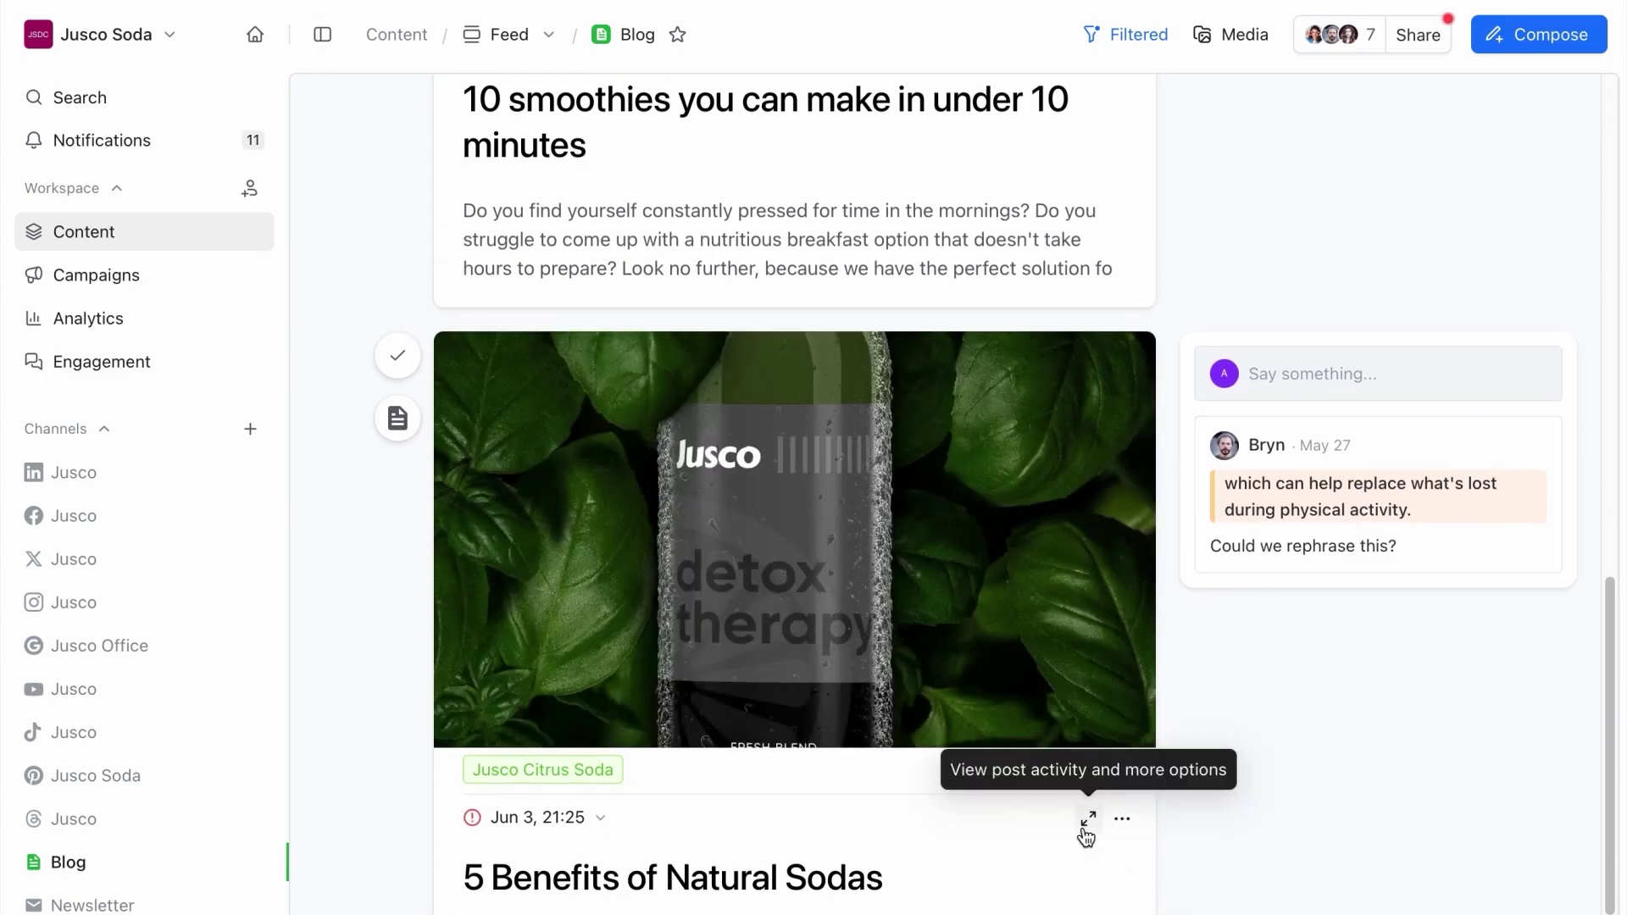
pyautogui.click(1083, 826)
pyautogui.click(1315, 398)
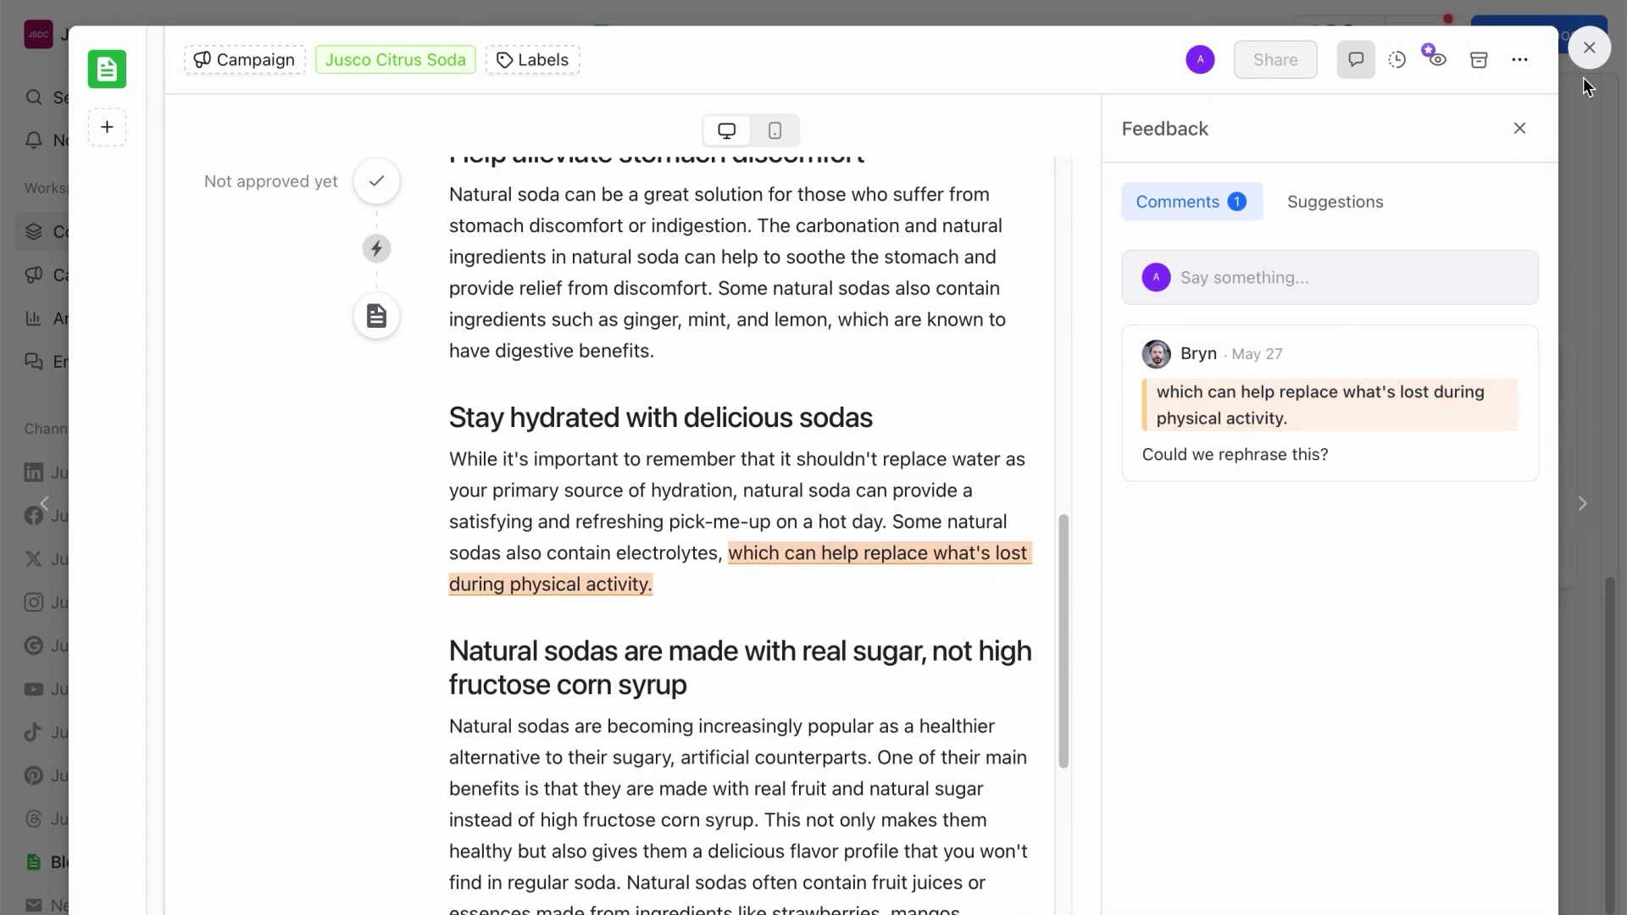
pyautogui.click(1590, 48)
# - Switch to Calendar view showing the X, LinkedIn and Instagram channels' posts
pyautogui.click(554, 38)
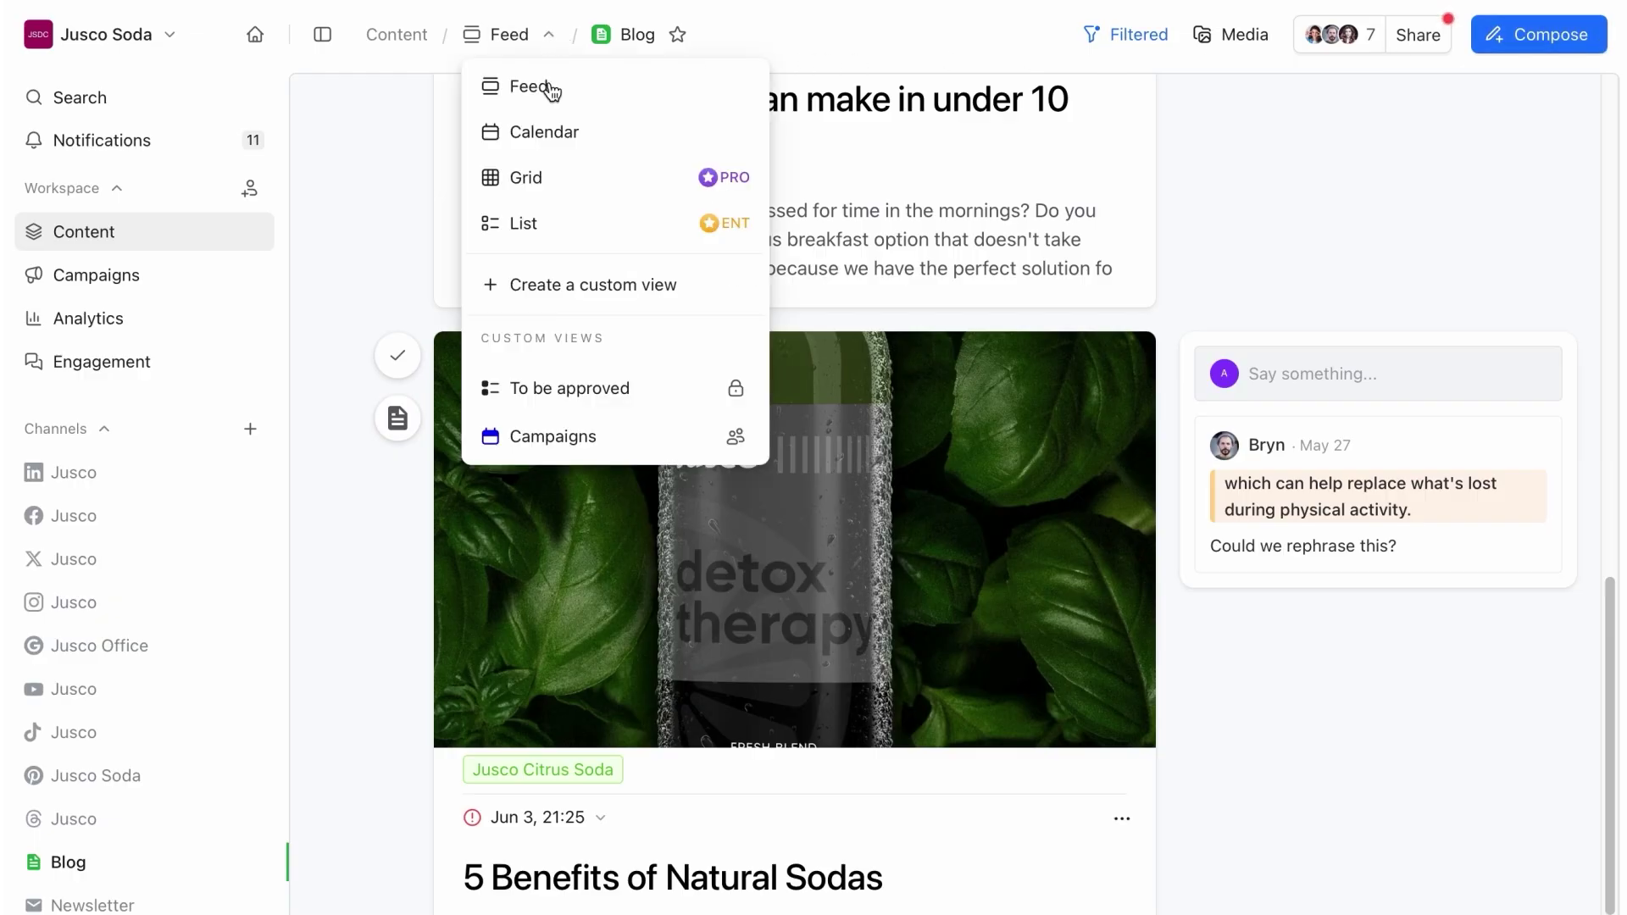
pyautogui.click(546, 130)
pyautogui.click(254, 516)
pyautogui.click(254, 559)
pyautogui.click(255, 602)
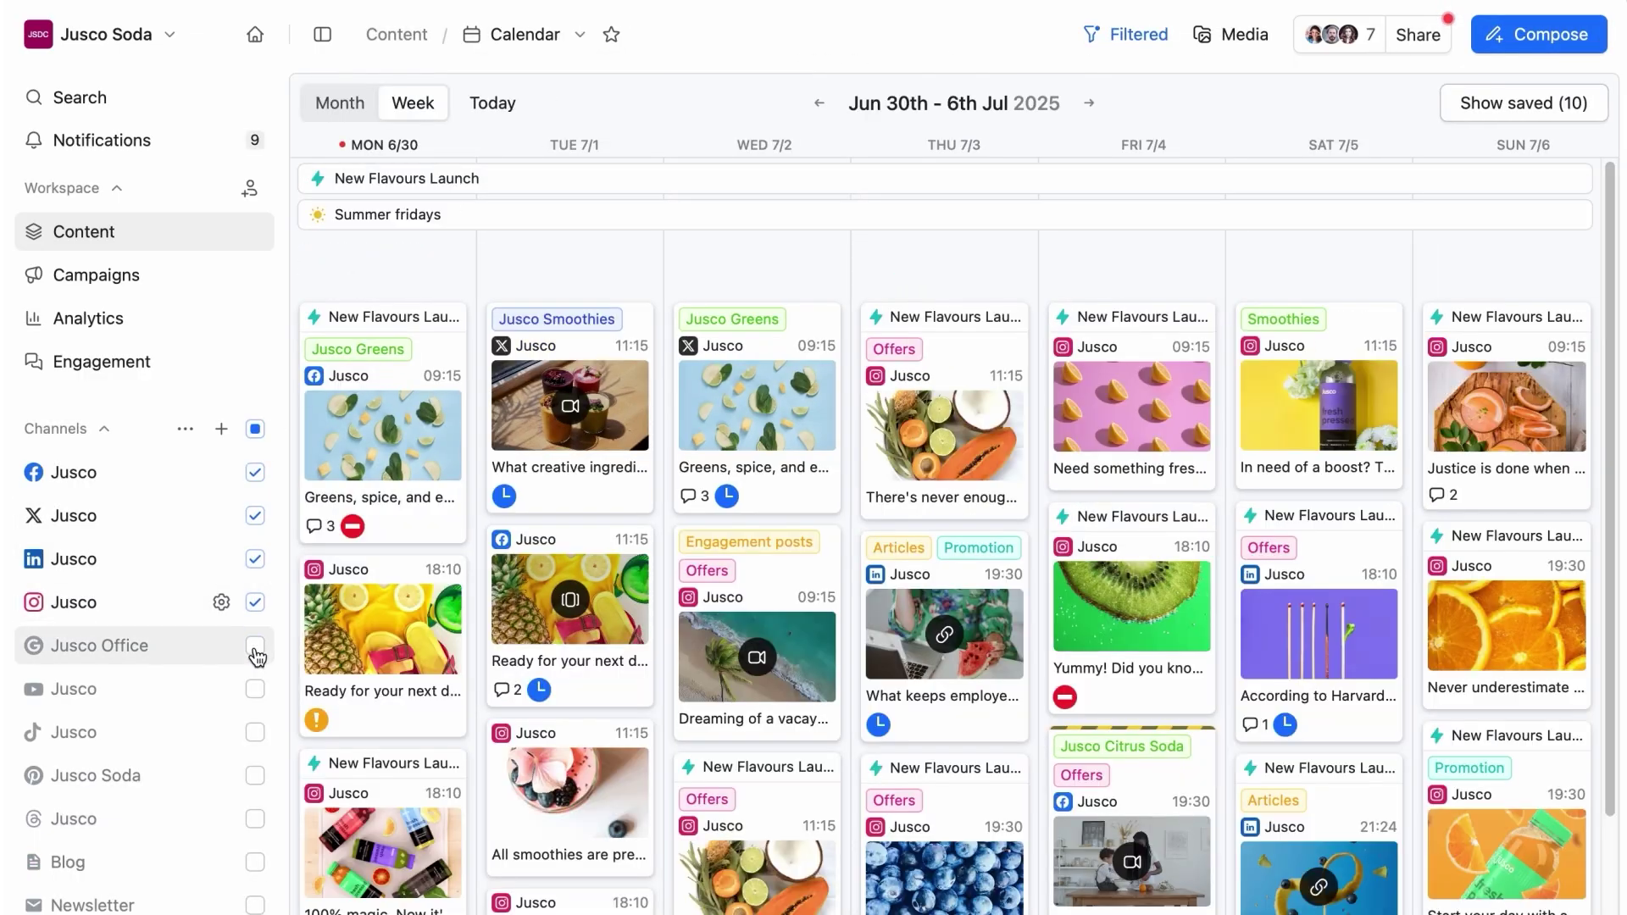
# - Move the Monday 18:10 post to Tuesday and the Wednesday beach video post to Thursday
pyautogui.rightClick(452, 599)
pyautogui.moveTo(435, 579); pyautogui.dragTo(559, 626)
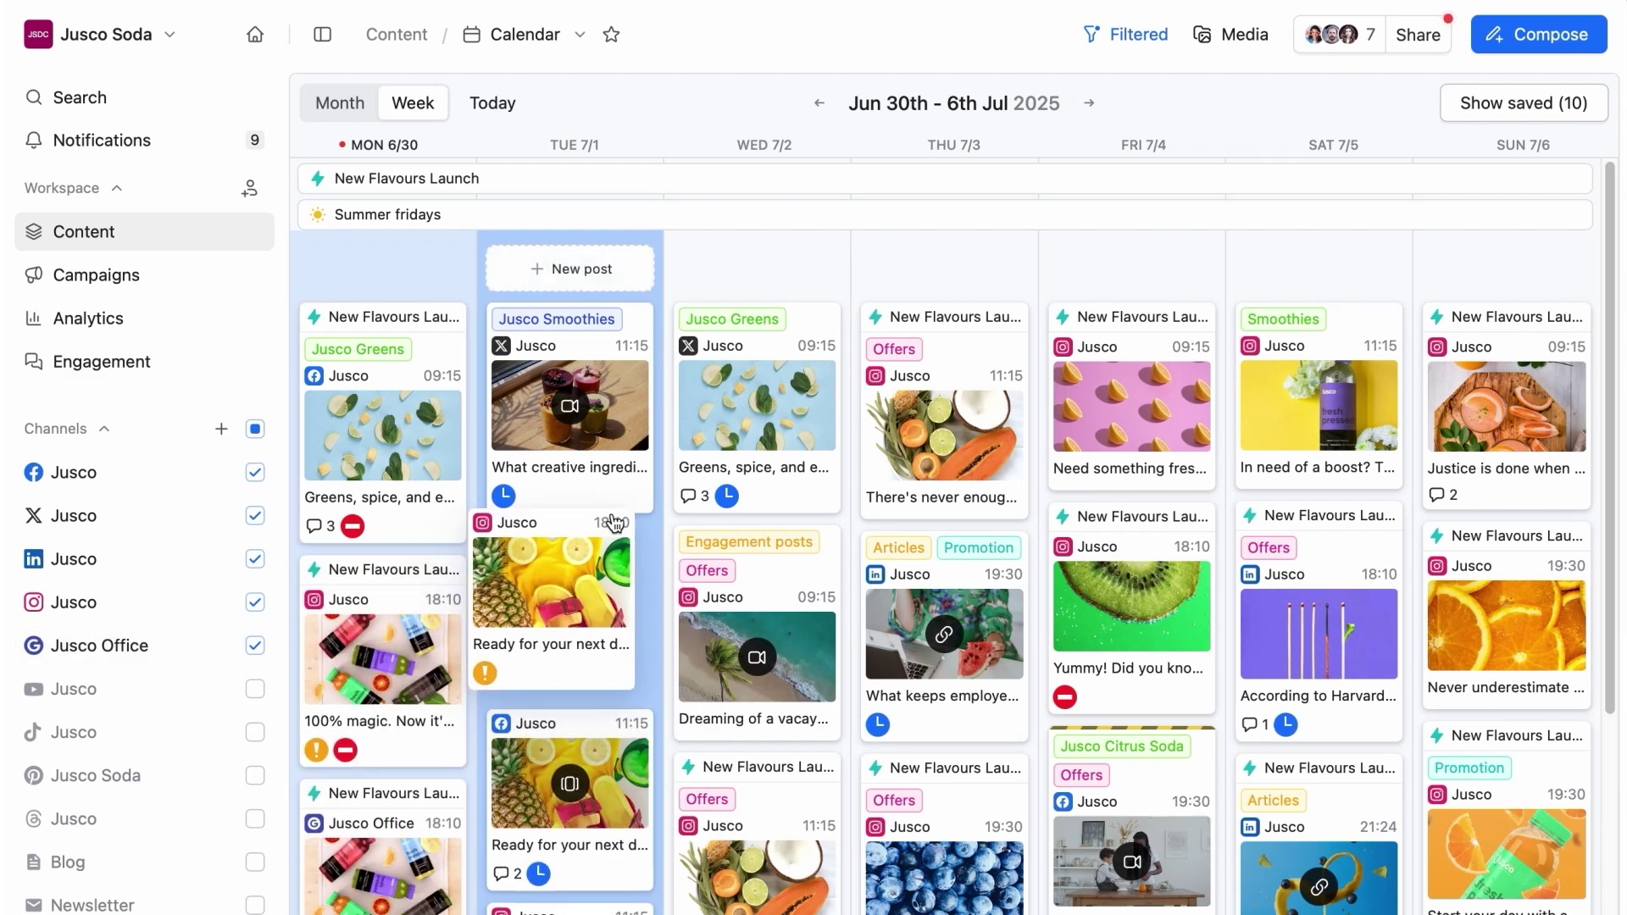
pyautogui.rightClick(809, 543)
pyautogui.moveTo(806, 543); pyautogui.dragTo(1007, 500)
pyautogui.rightClick(1000, 364)
pyautogui.click(989, 263)
# - In the Instagram grid view, drag the papaya post right to swap it with pineapple
pyautogui.click(559, 38)
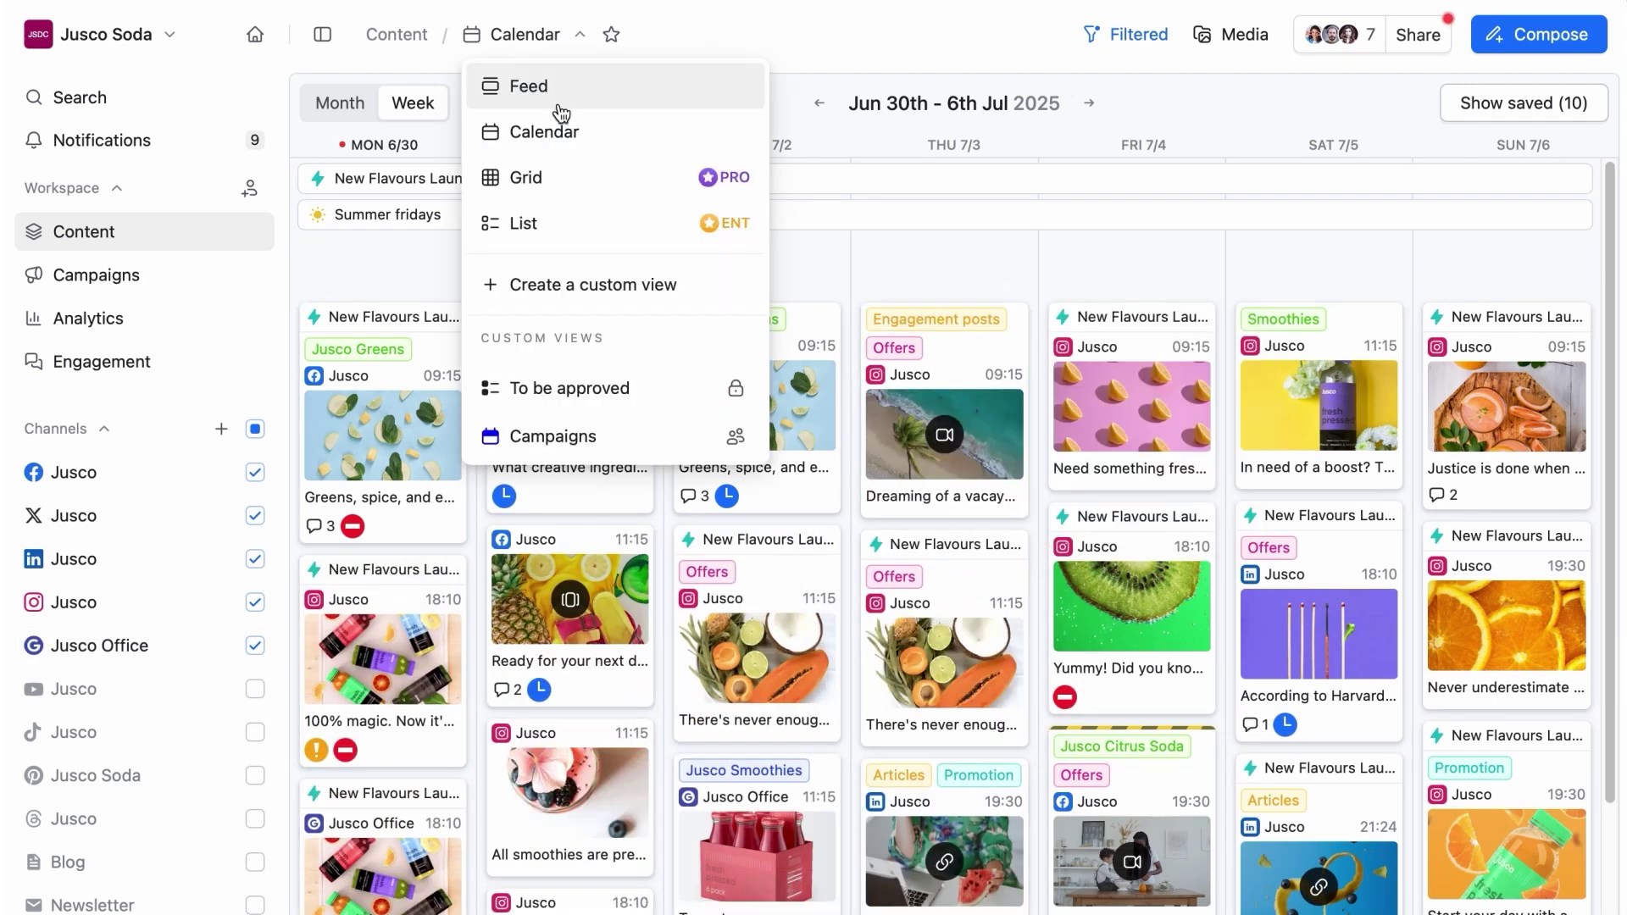
pyautogui.click(565, 174)
pyautogui.scroll(-5, 1569, 313)
pyautogui.scroll(-13, 1569, 313)
pyautogui.scroll(-4, 1569, 312)
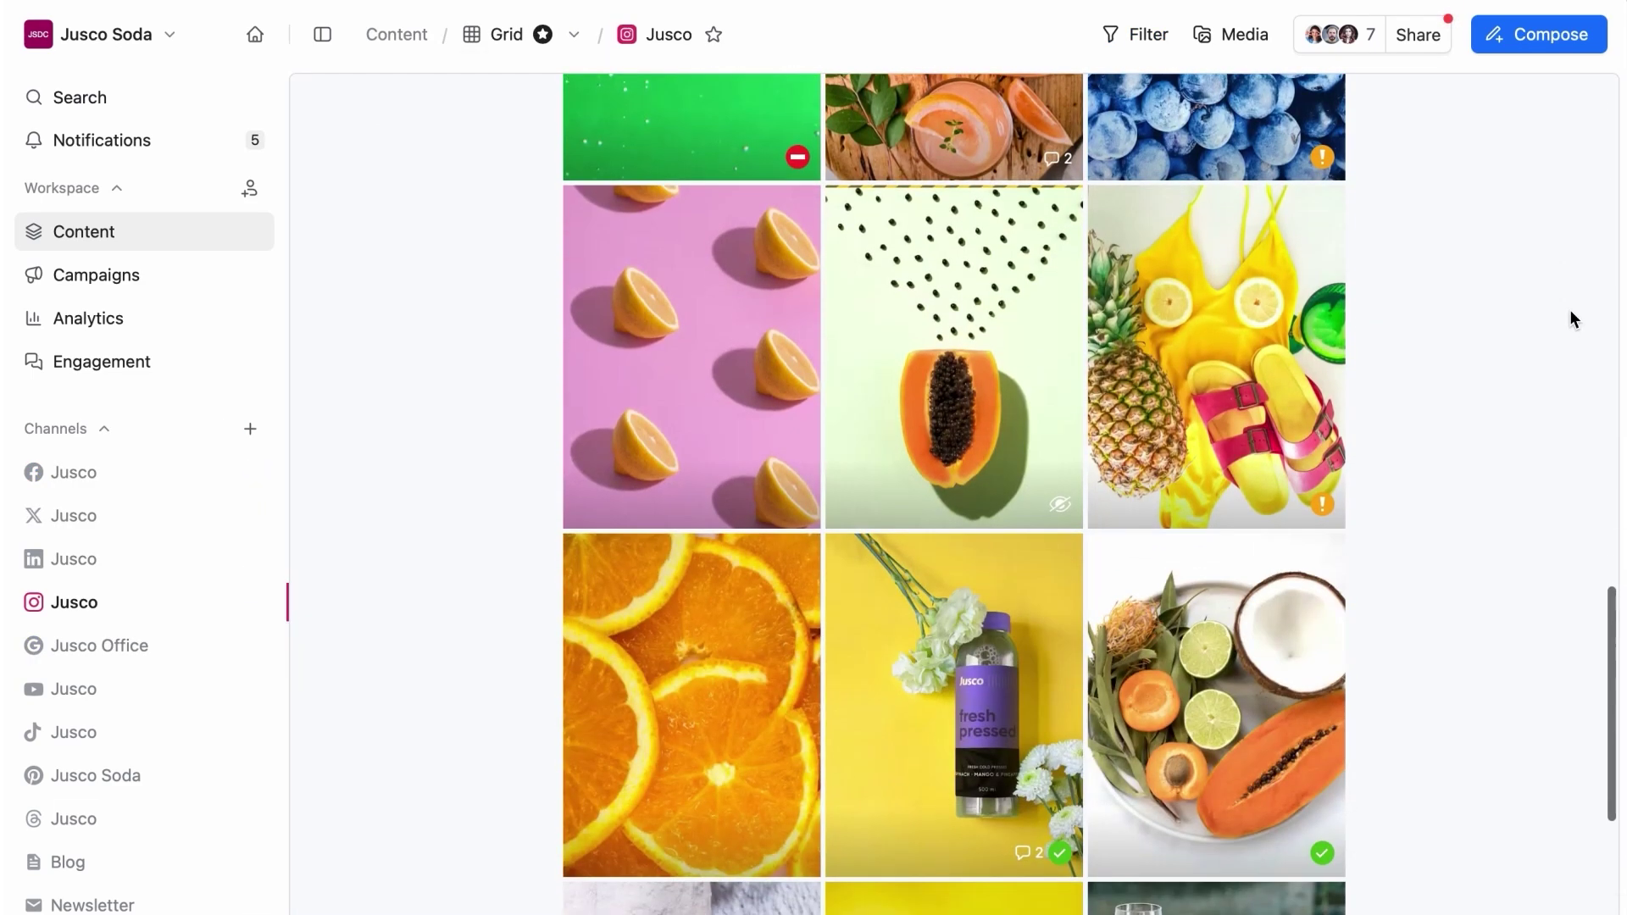
pyautogui.moveTo(991, 390); pyautogui.dragTo(1228, 322)
pyautogui.click(571, 38)
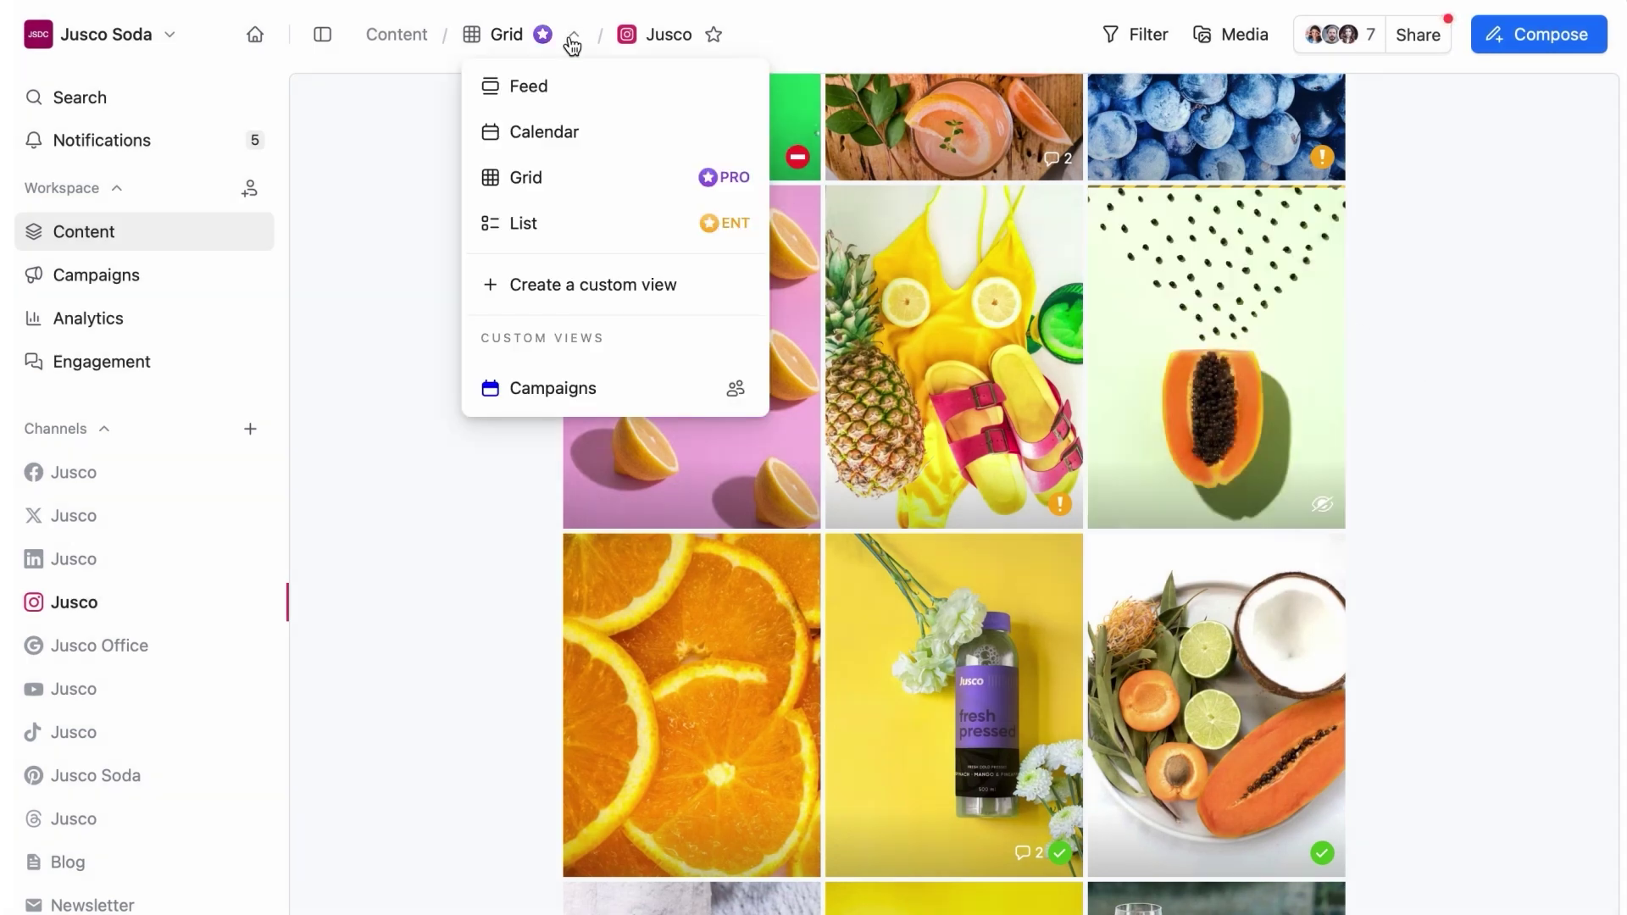
# - Switch to List view, select all 70 posts, then clear the selection
pyautogui.click(563, 226)
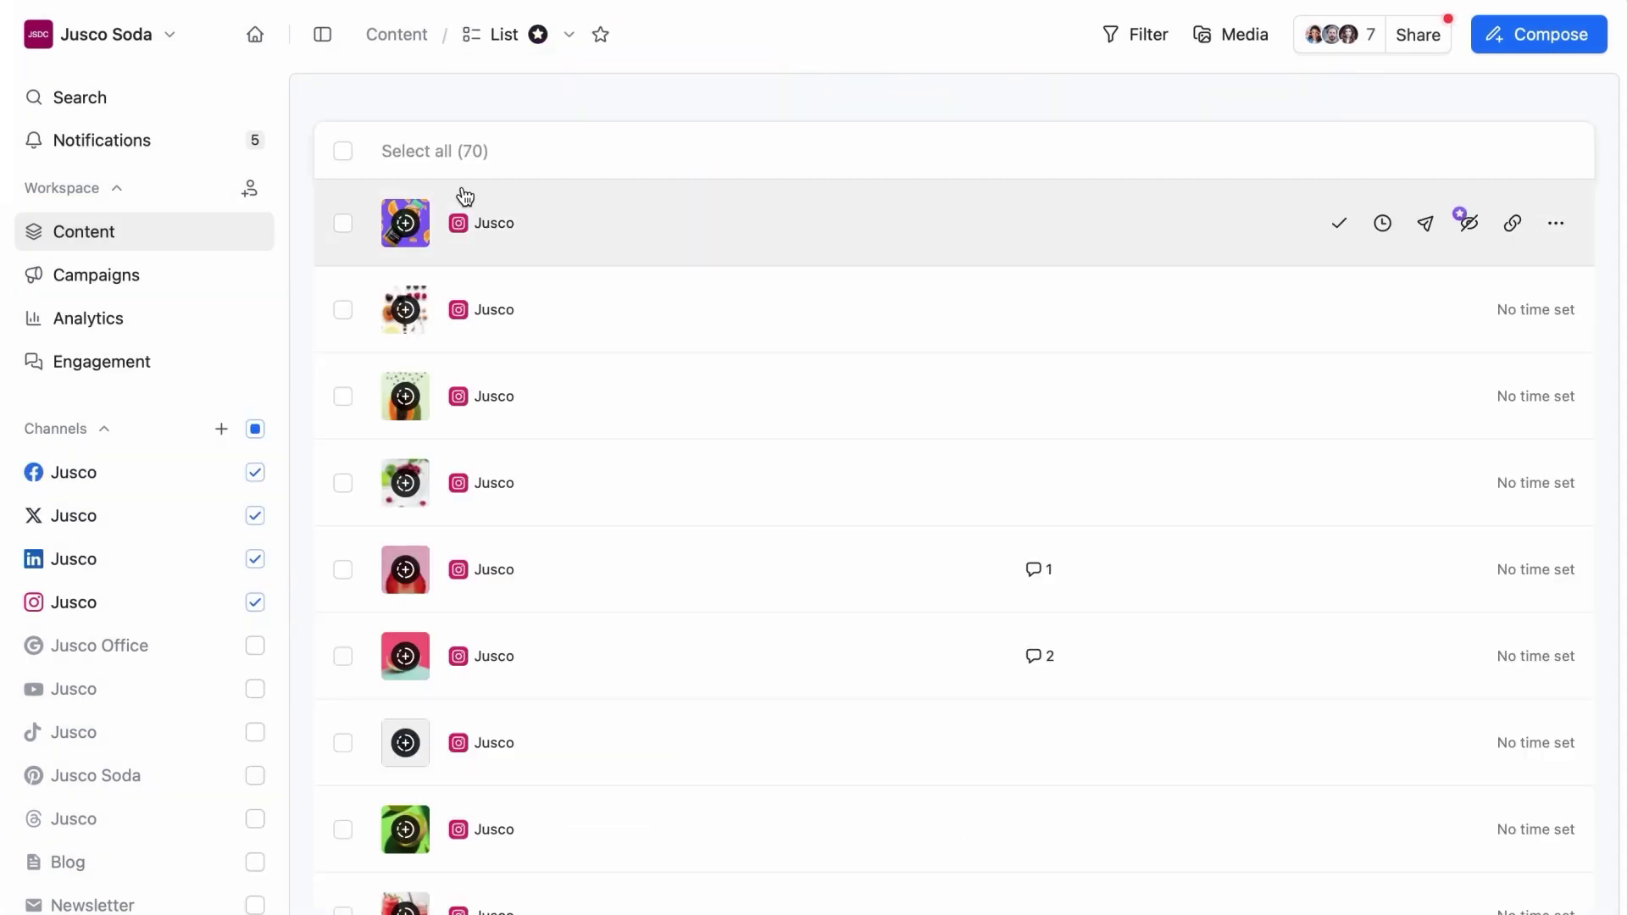
pyautogui.click(342, 151)
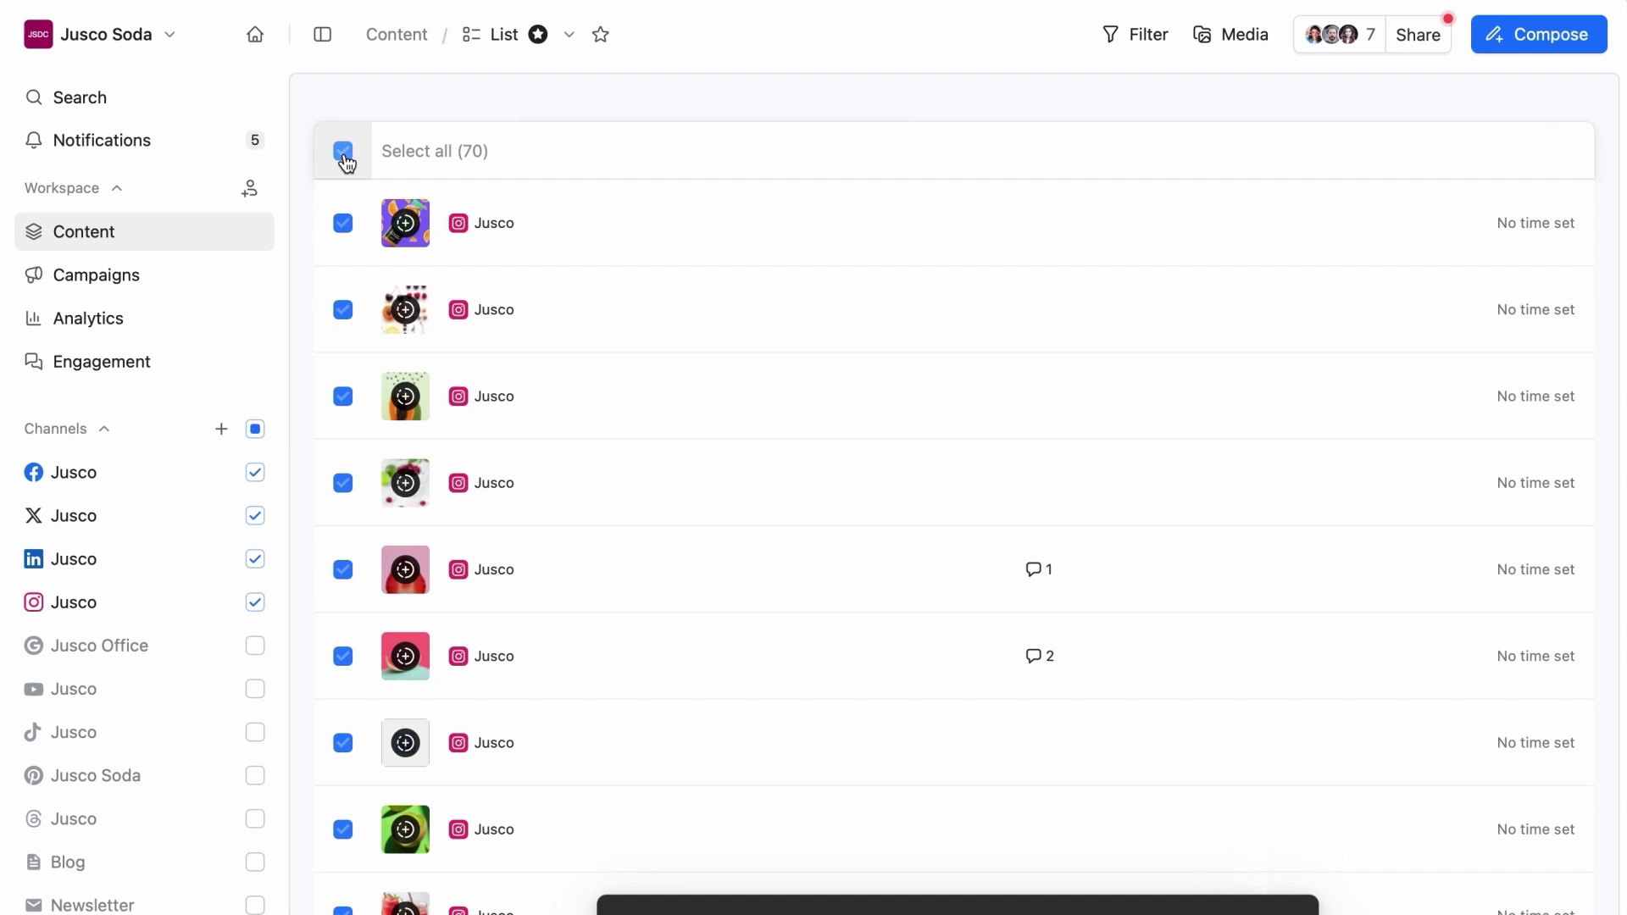
pyautogui.click(342, 151)
# - Filter by Approval Status 'Not Approved' and save it as the 'To be approved' view
pyautogui.click(1130, 38)
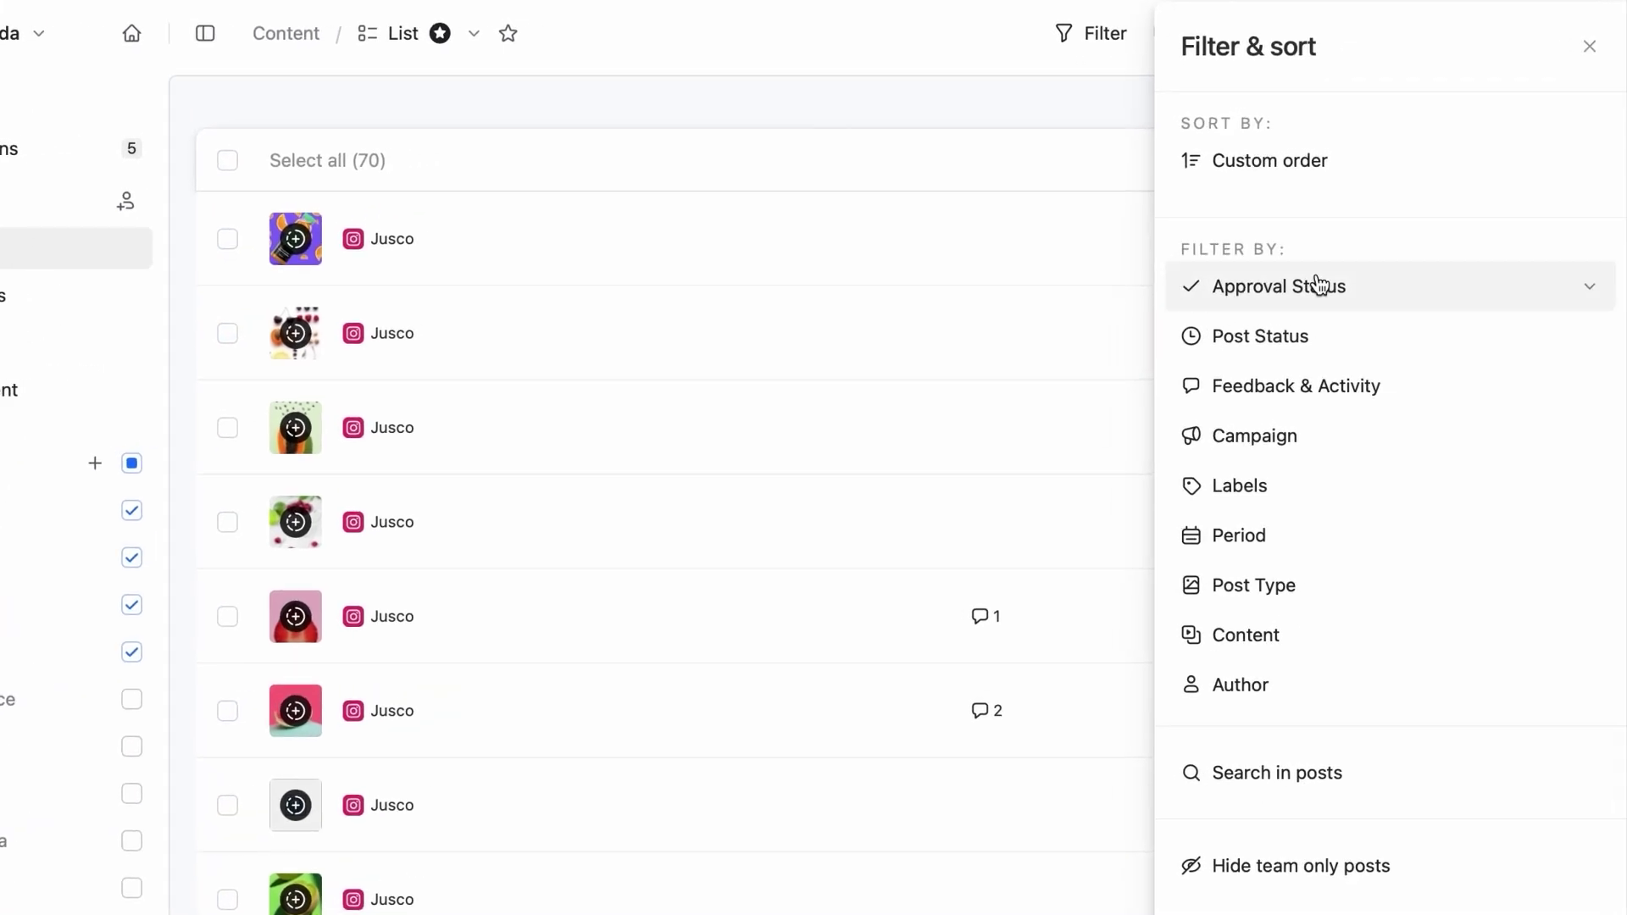
pyautogui.click(1343, 279)
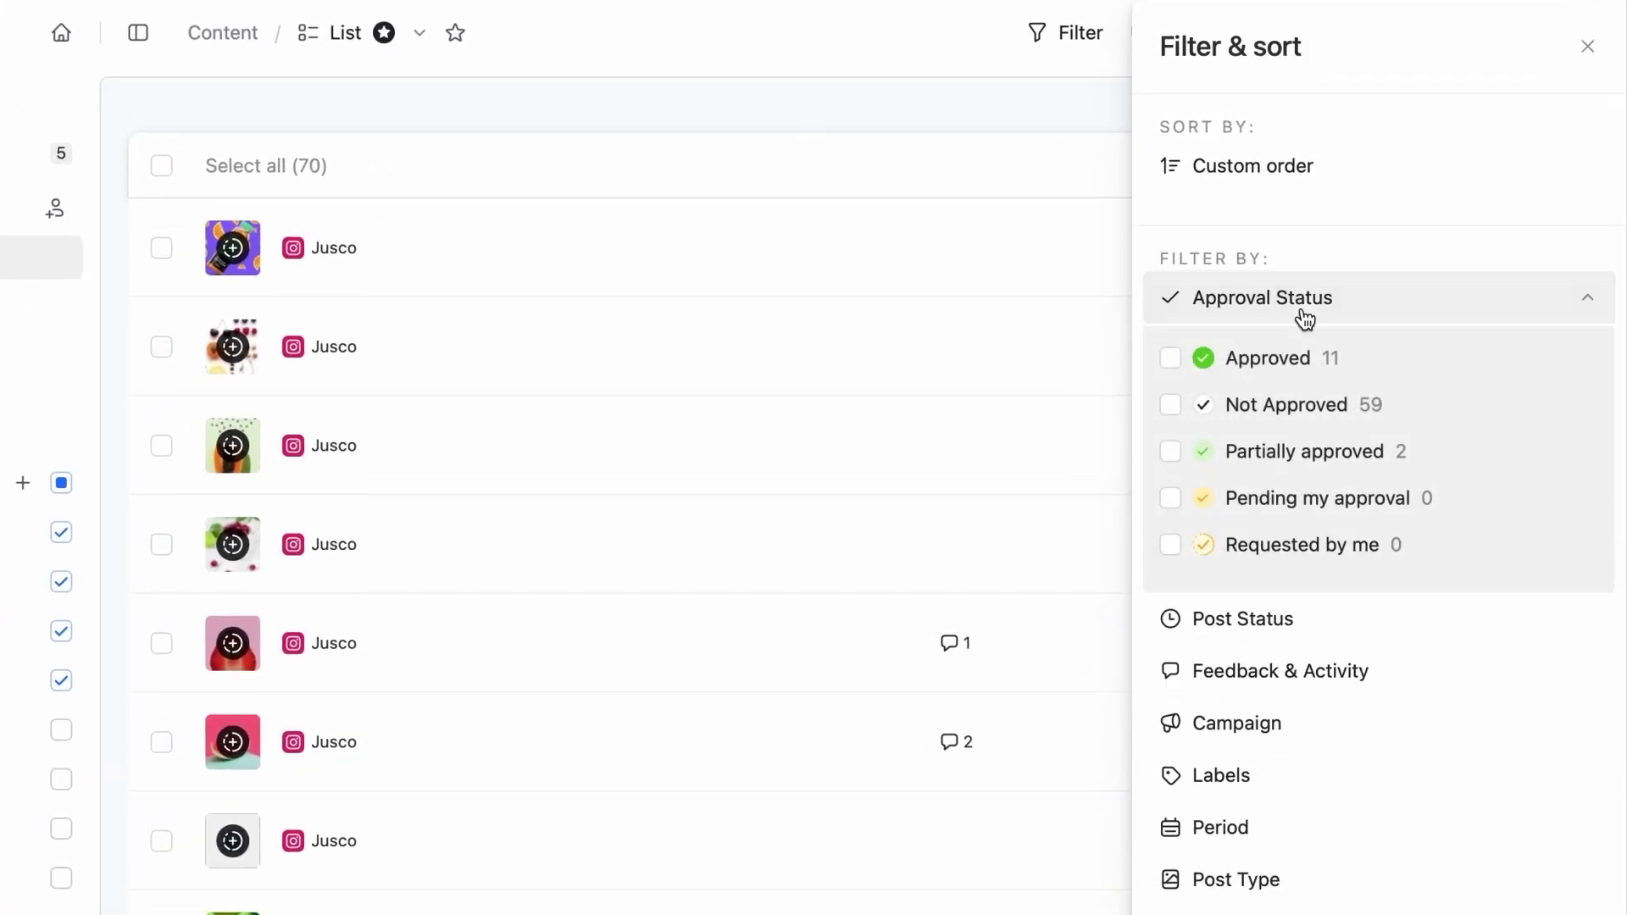
pyautogui.click(1170, 405)
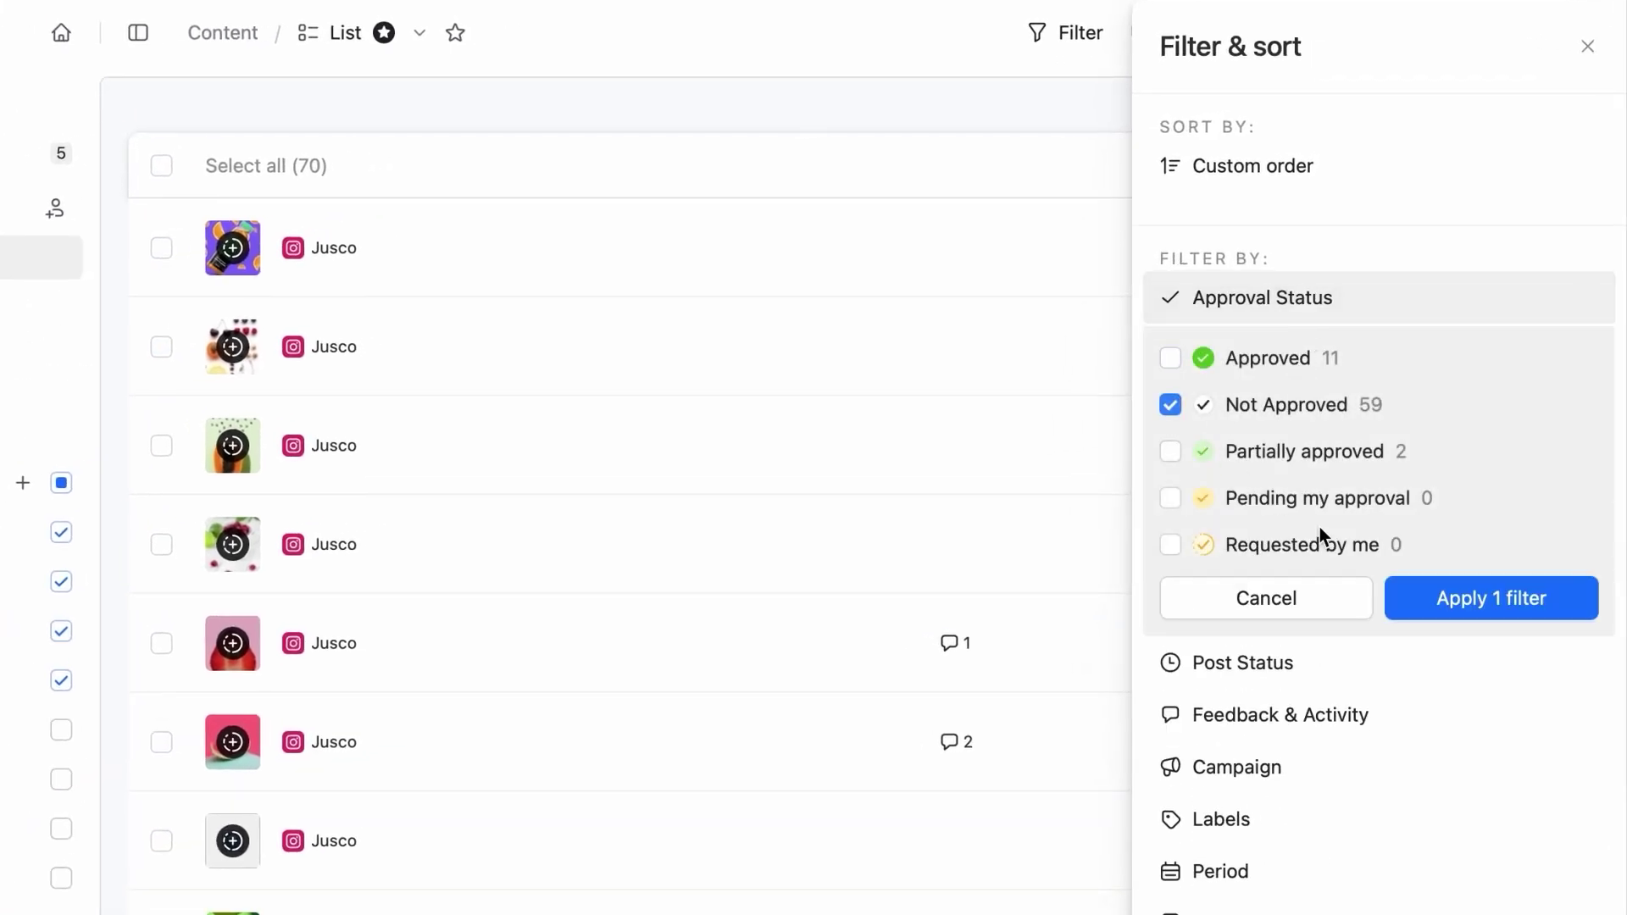
pyautogui.click(1411, 598)
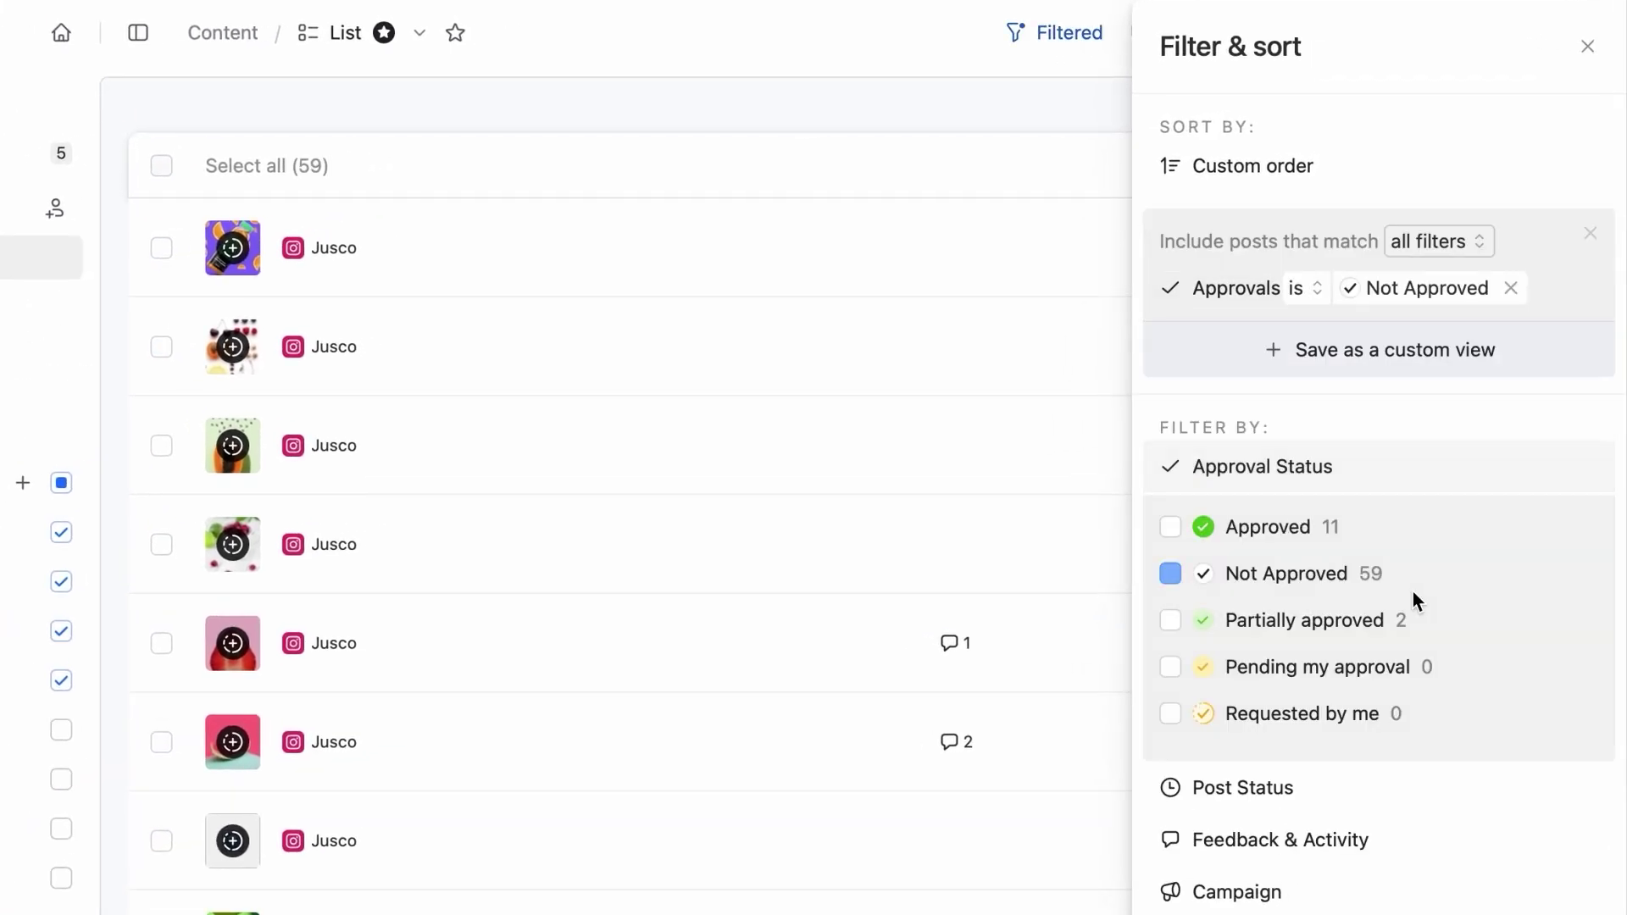
pyautogui.click(1353, 355)
pyautogui.write('To be approved')
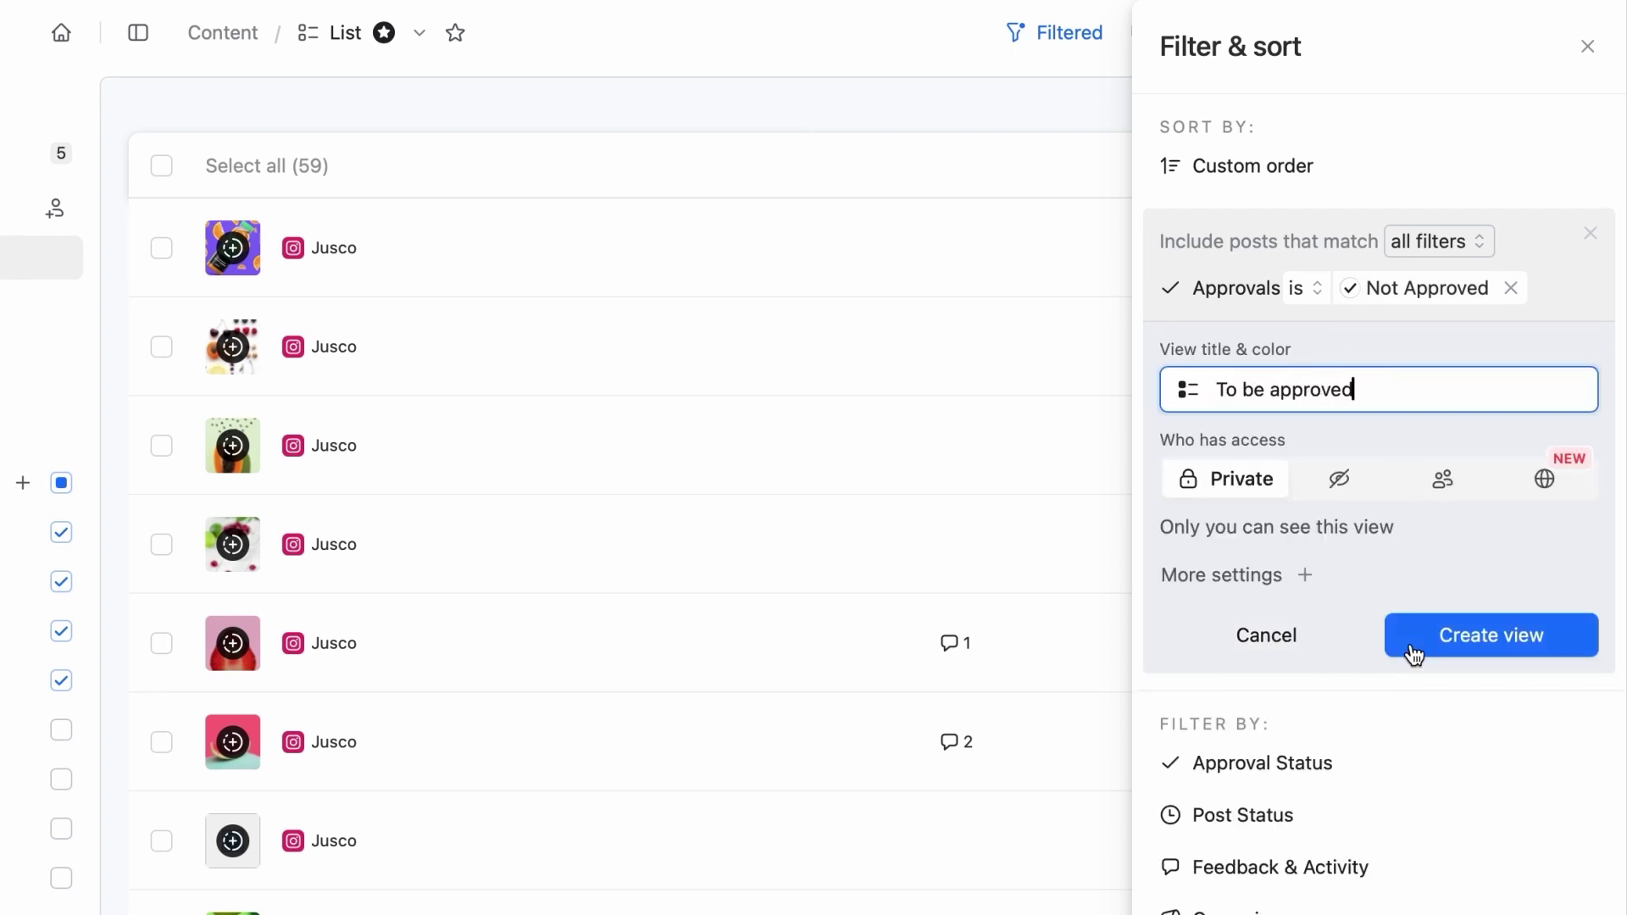
pyautogui.click(1413, 651)
pyautogui.click(455, 37)
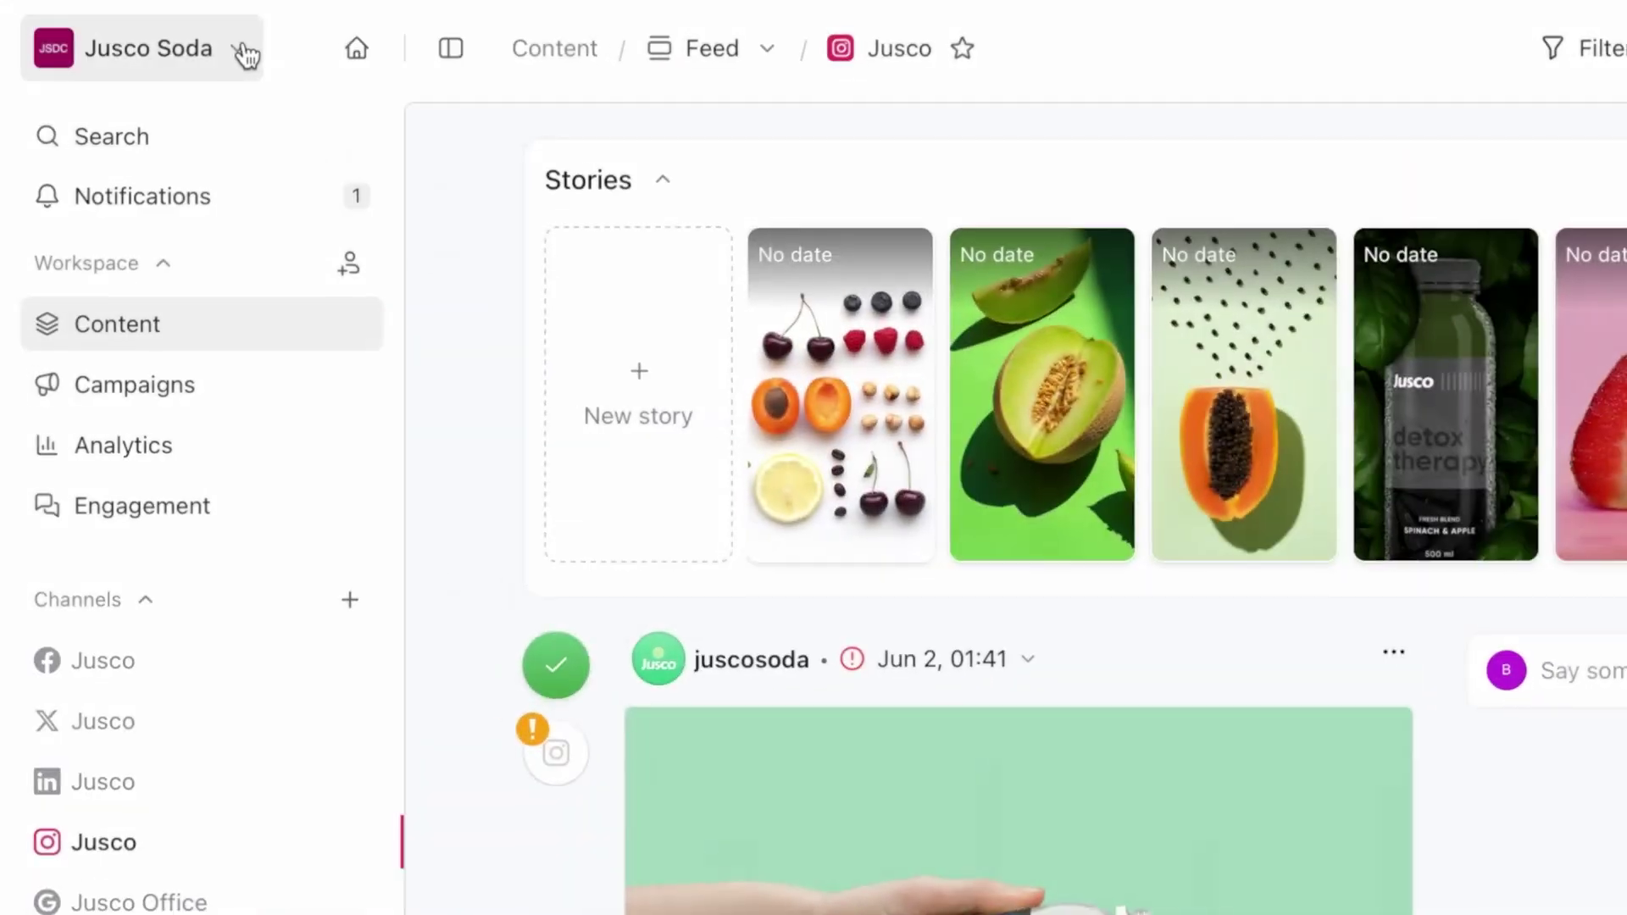
# - In workspace approval settings, compare the options and choose the multi-level approval workflow
pyautogui.click(243, 53)
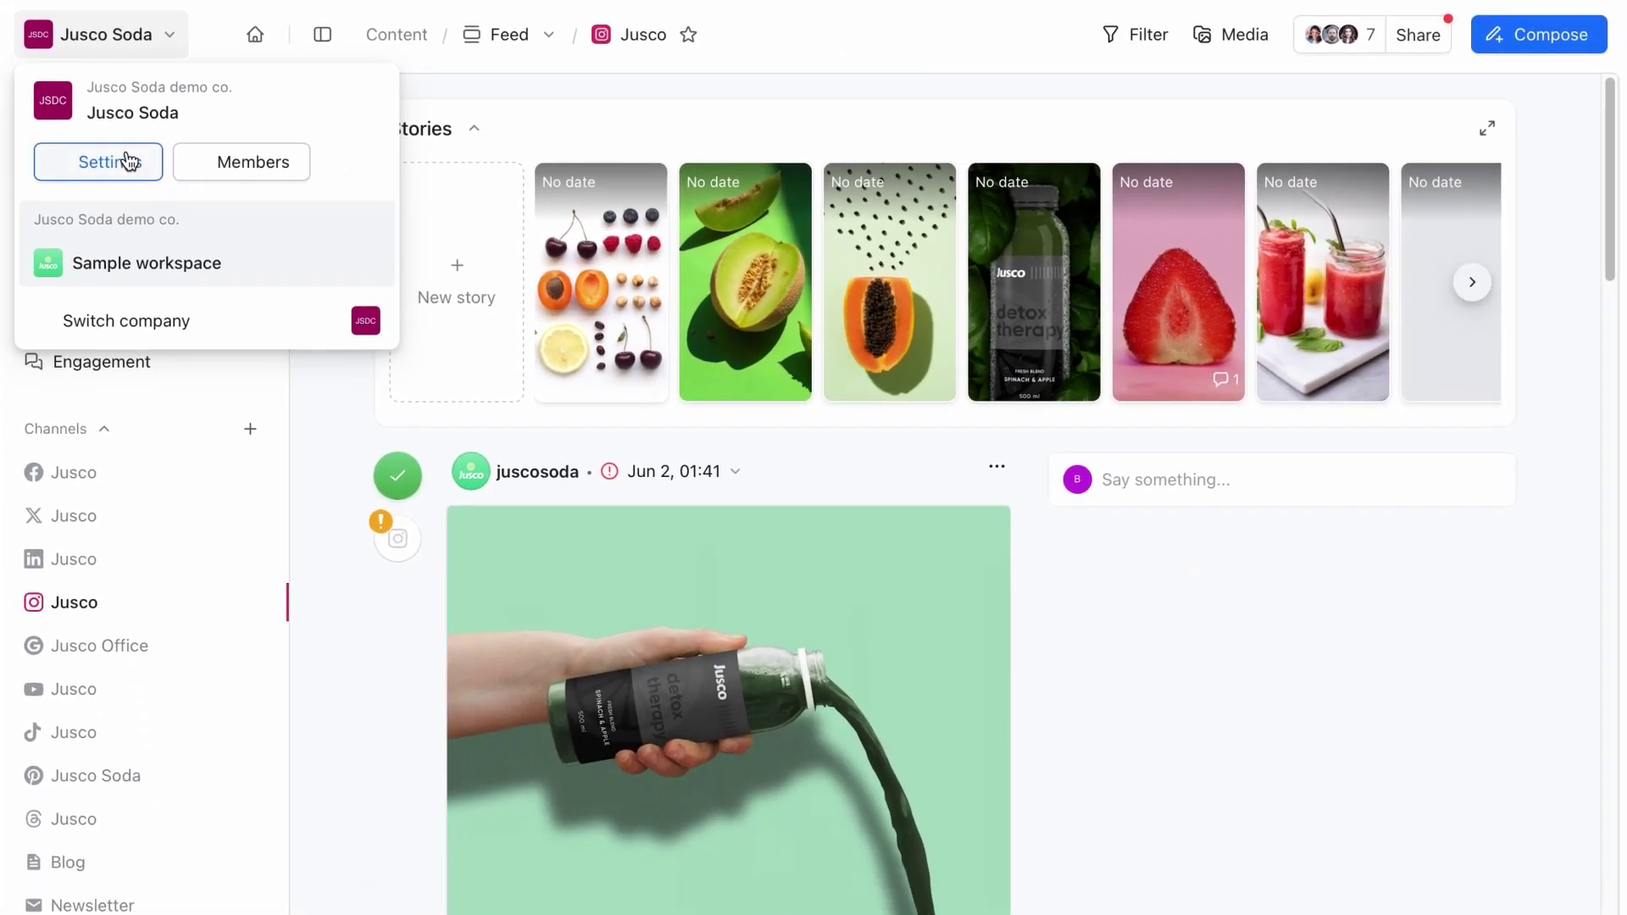
pyautogui.click(129, 161)
pyautogui.click(1003, 148)
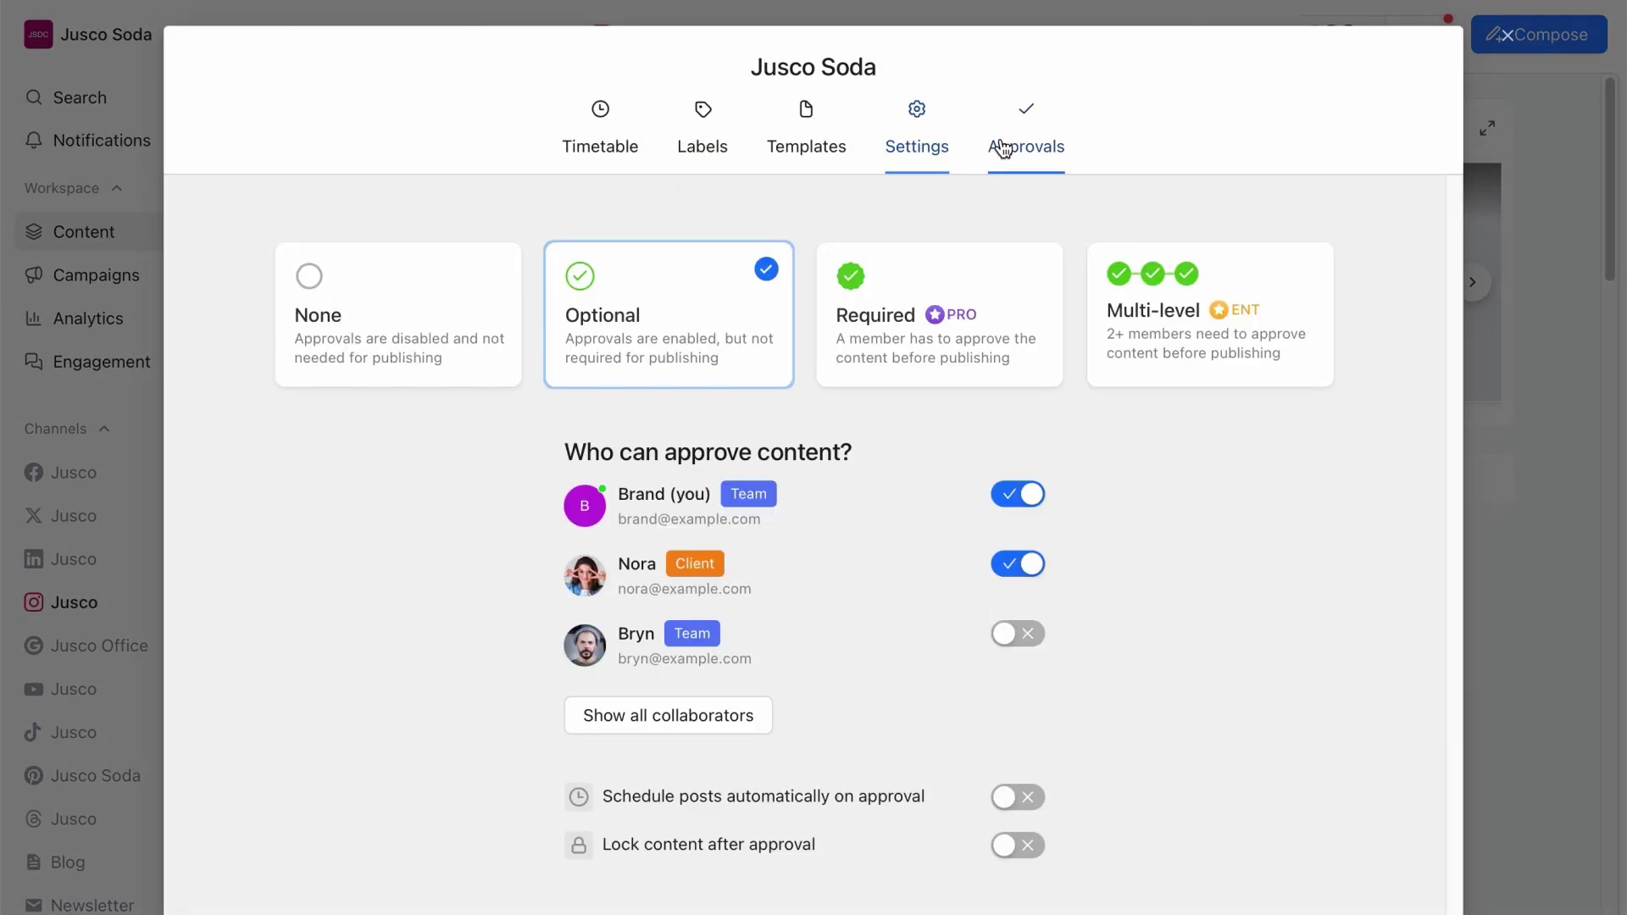
pyautogui.click(425, 312)
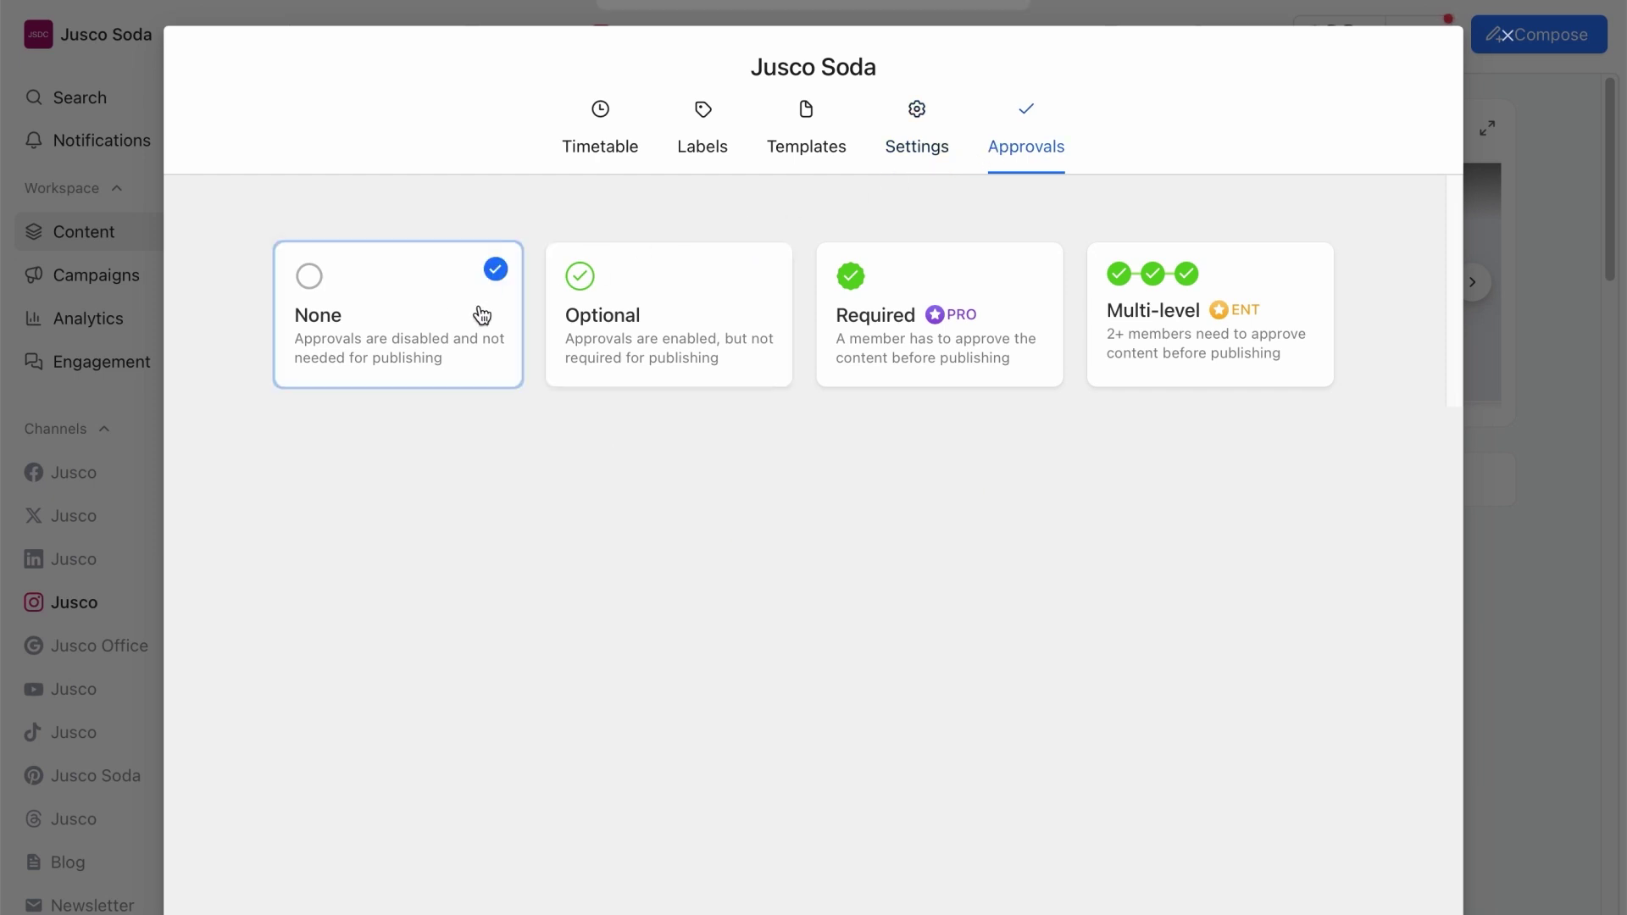
pyautogui.click(685, 315)
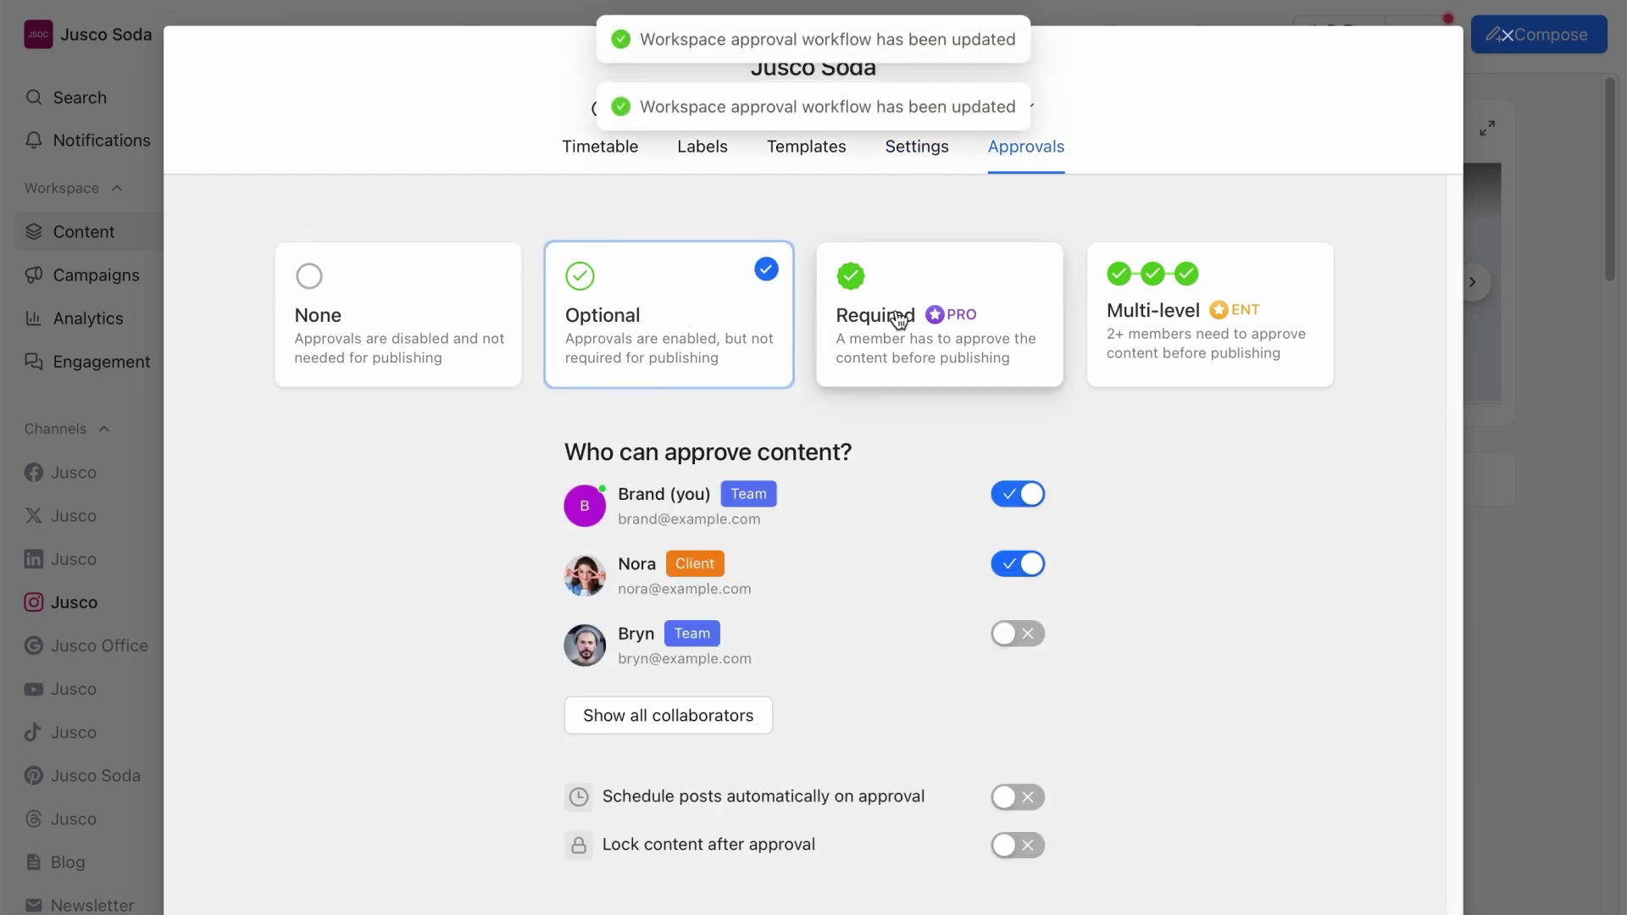
pyautogui.click(961, 300)
pyautogui.click(1157, 315)
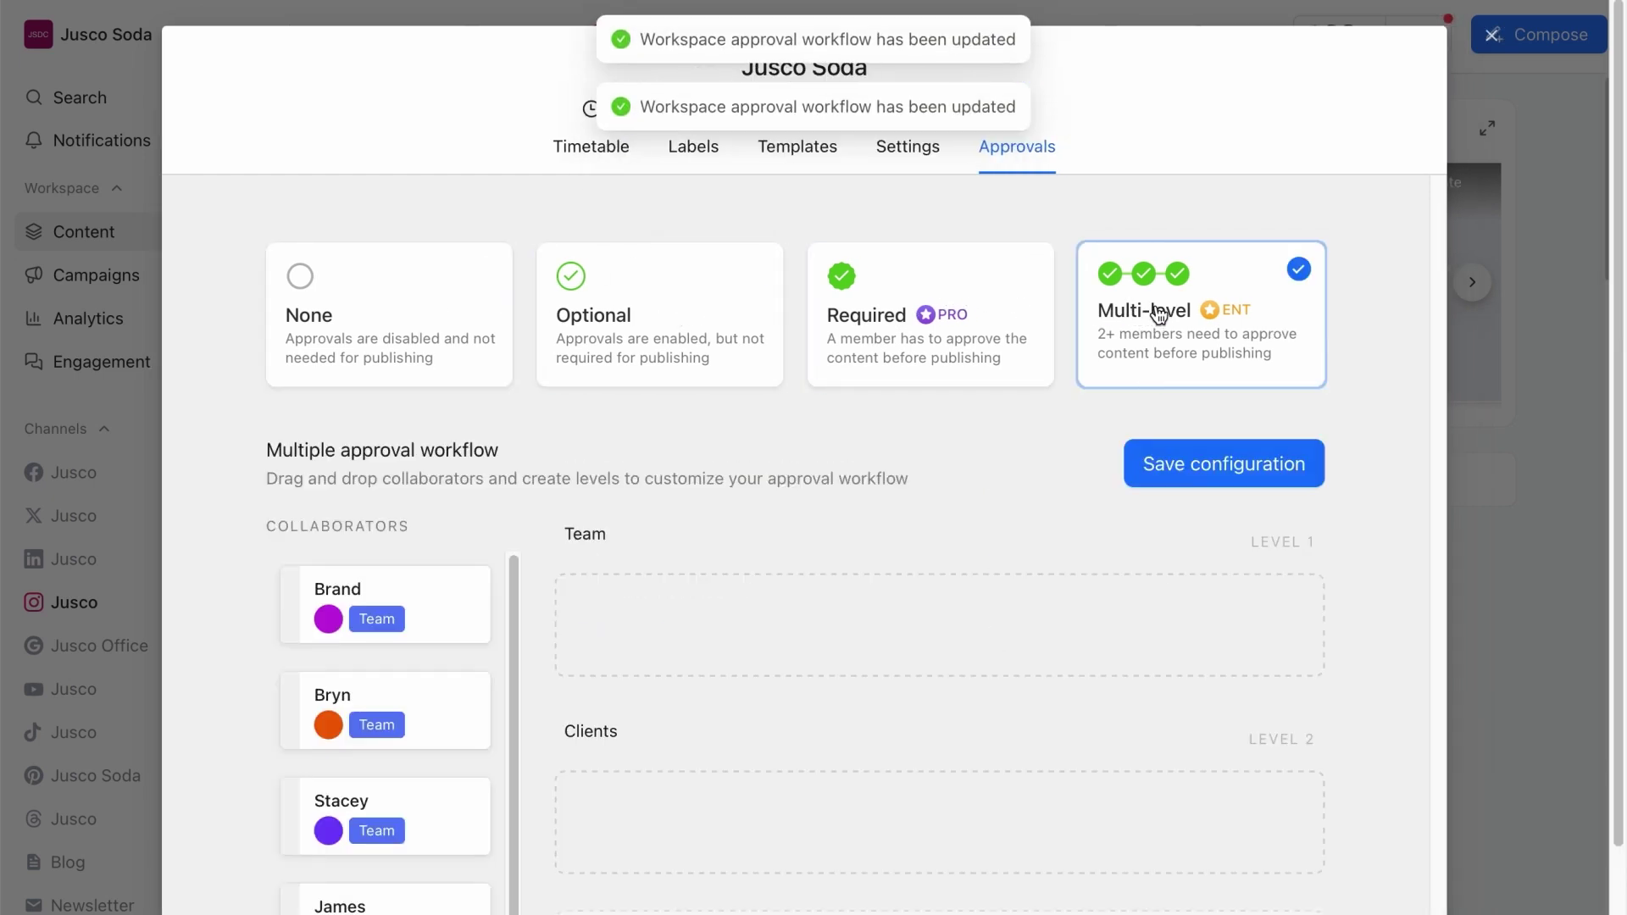
# - Put the team collaborator in Level 1 and the client collaborator in the Clients Level 2
pyautogui.moveTo(288, 606); pyautogui.dragTo(552, 634)
pyautogui.scroll(-3, 551, 603)
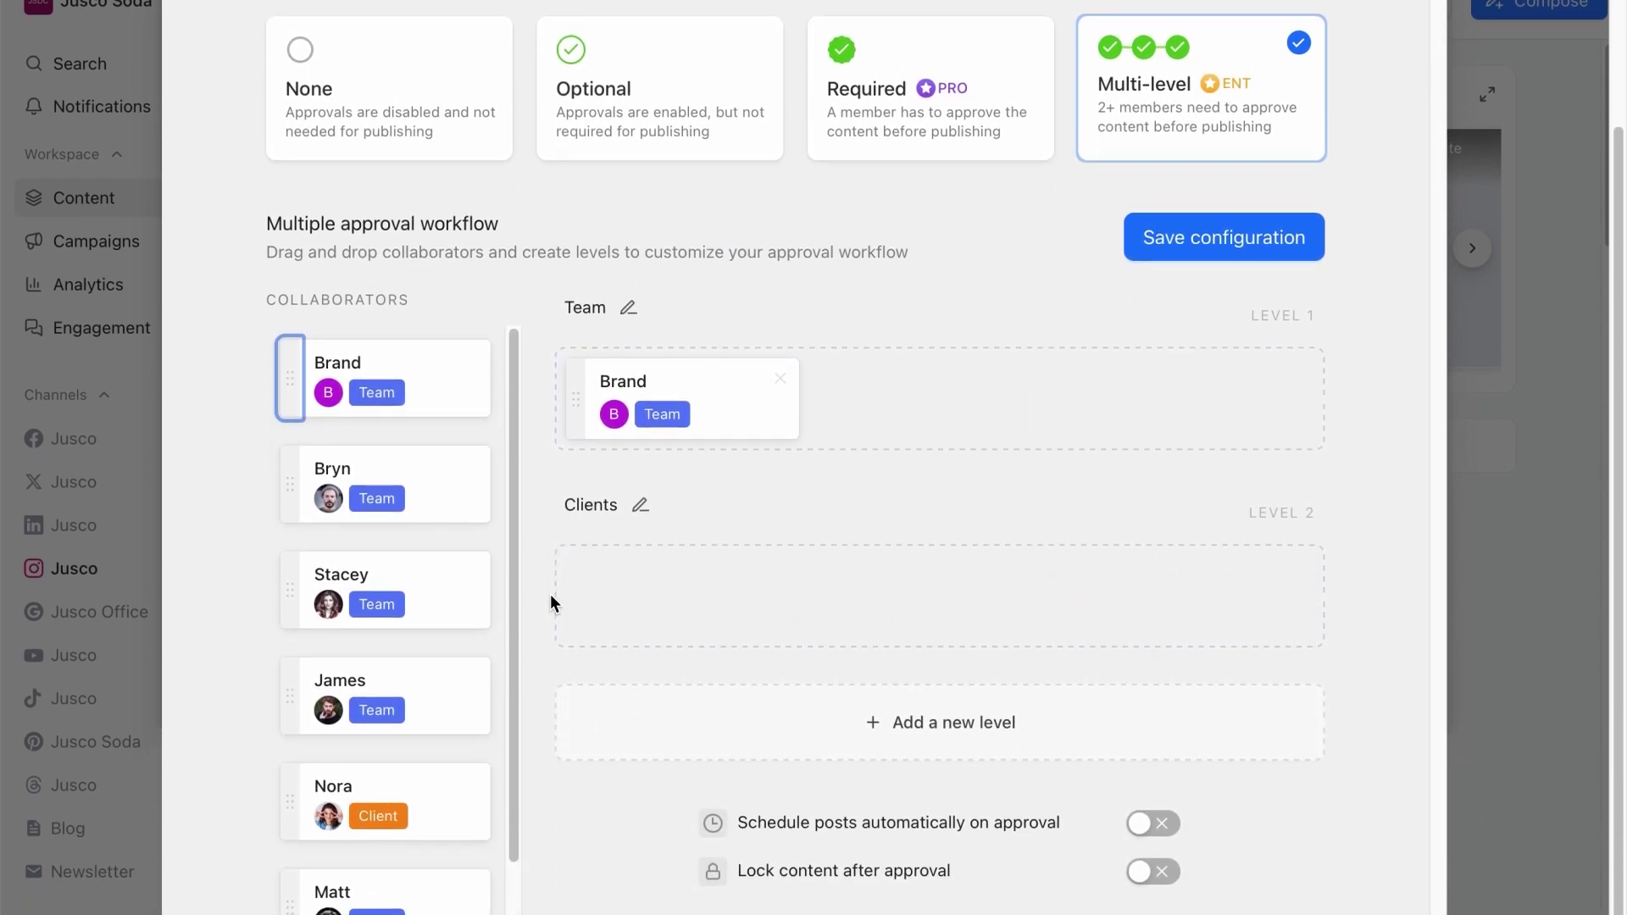
pyautogui.moveTo(297, 802); pyautogui.dragTo(595, 607)
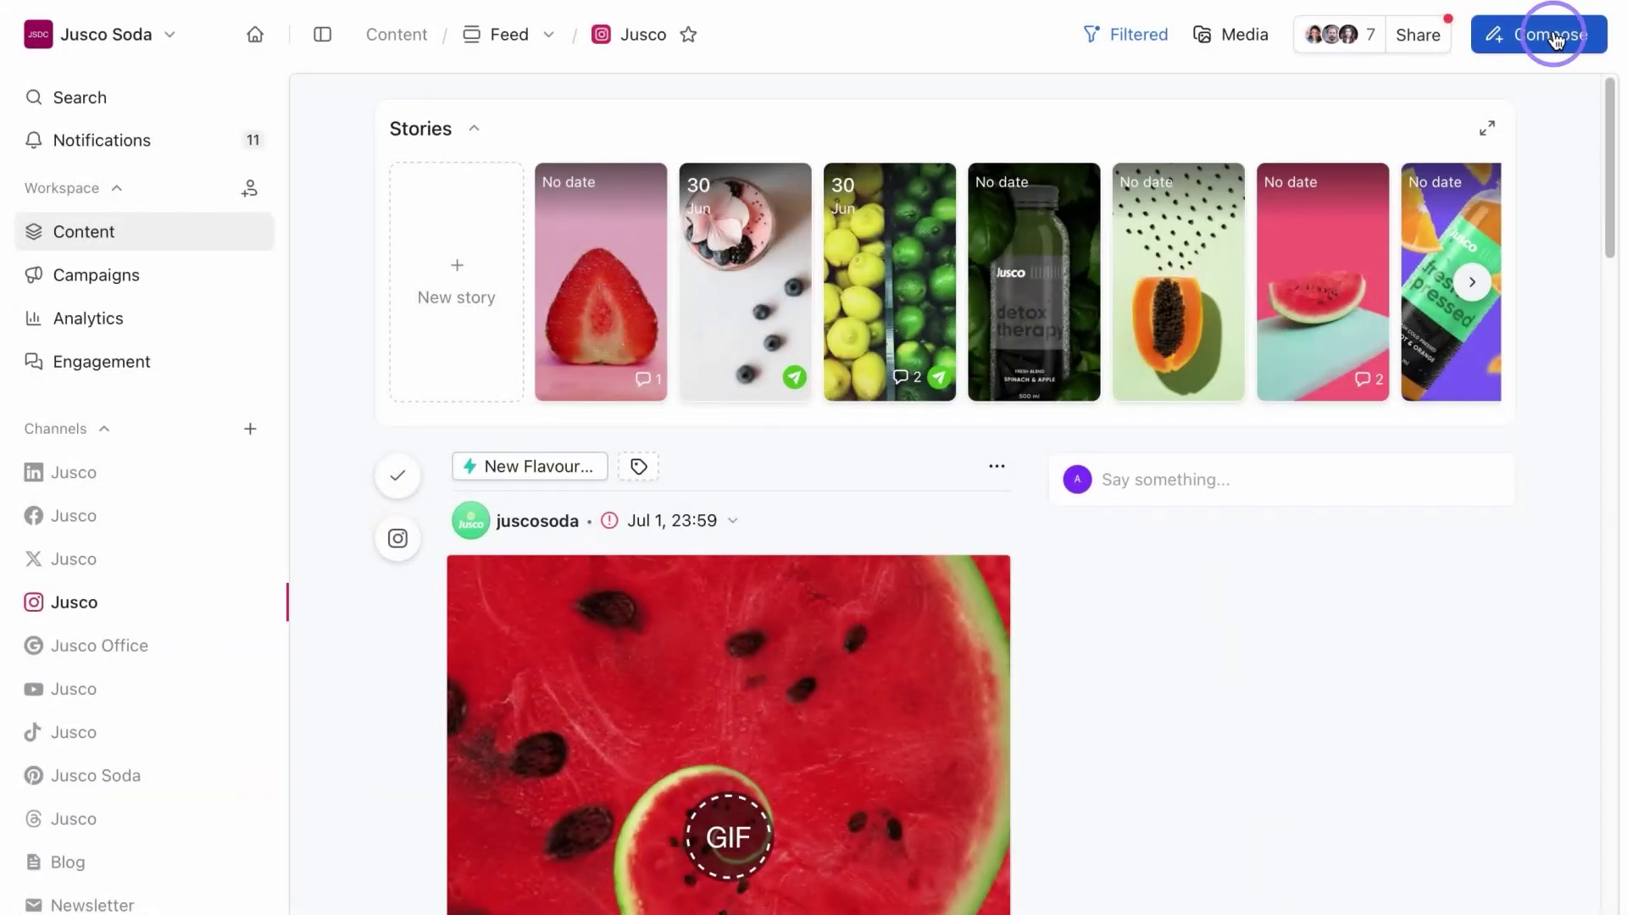
# - Compose a regular Facebook post with the watermelon caption and article link
pyautogui.click(1551, 34)
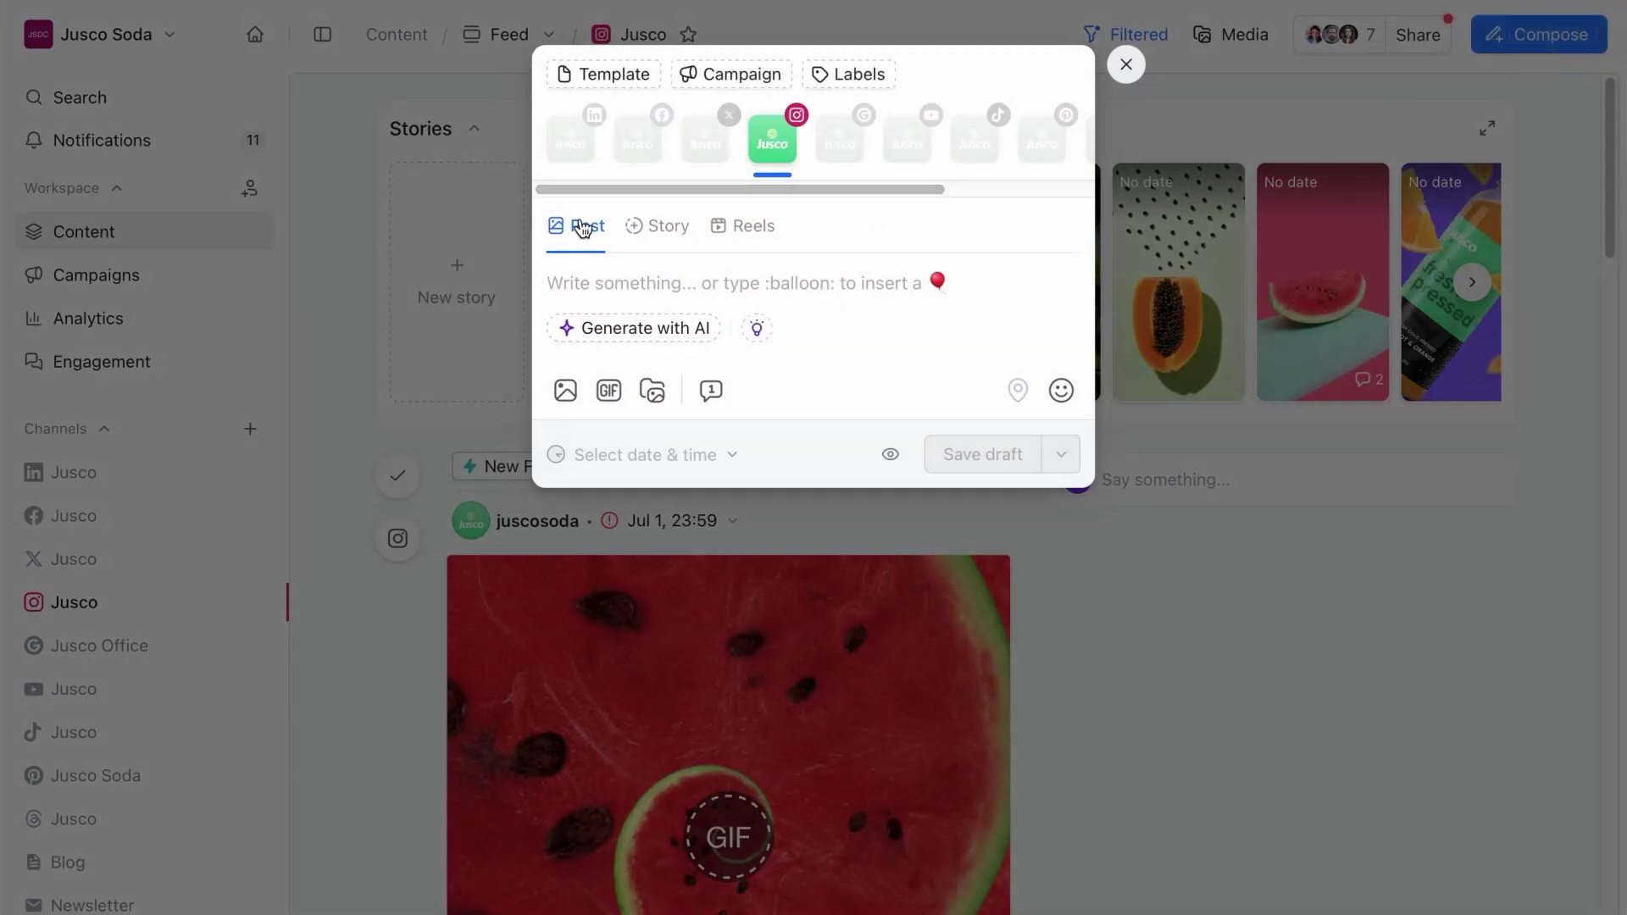
pyautogui.click(657, 229)
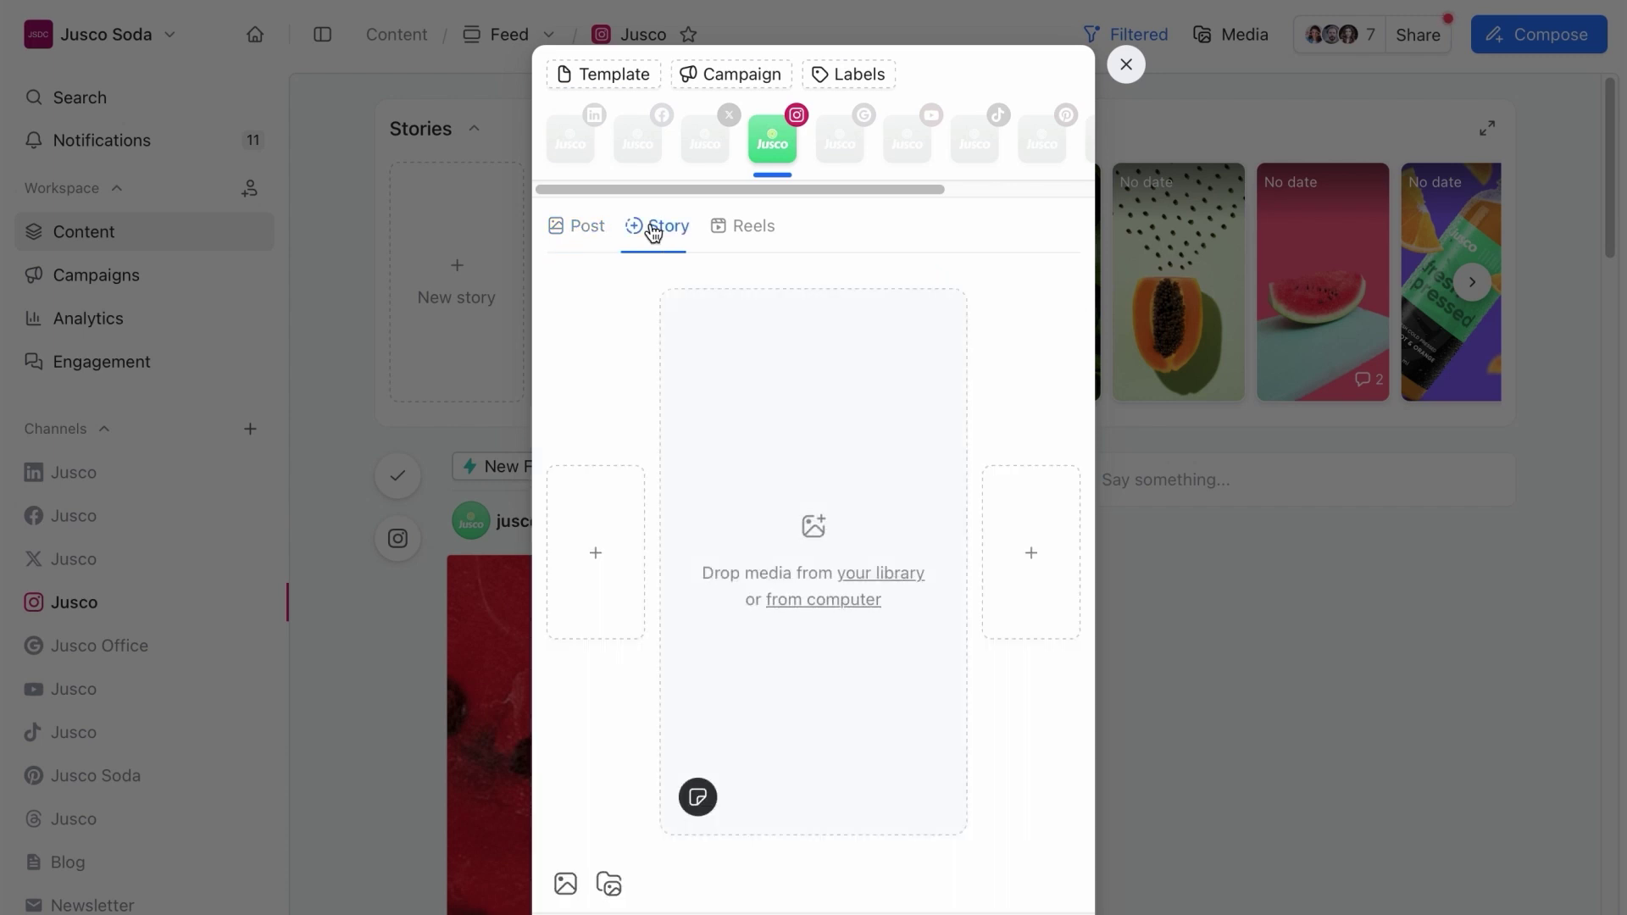
pyautogui.click(753, 227)
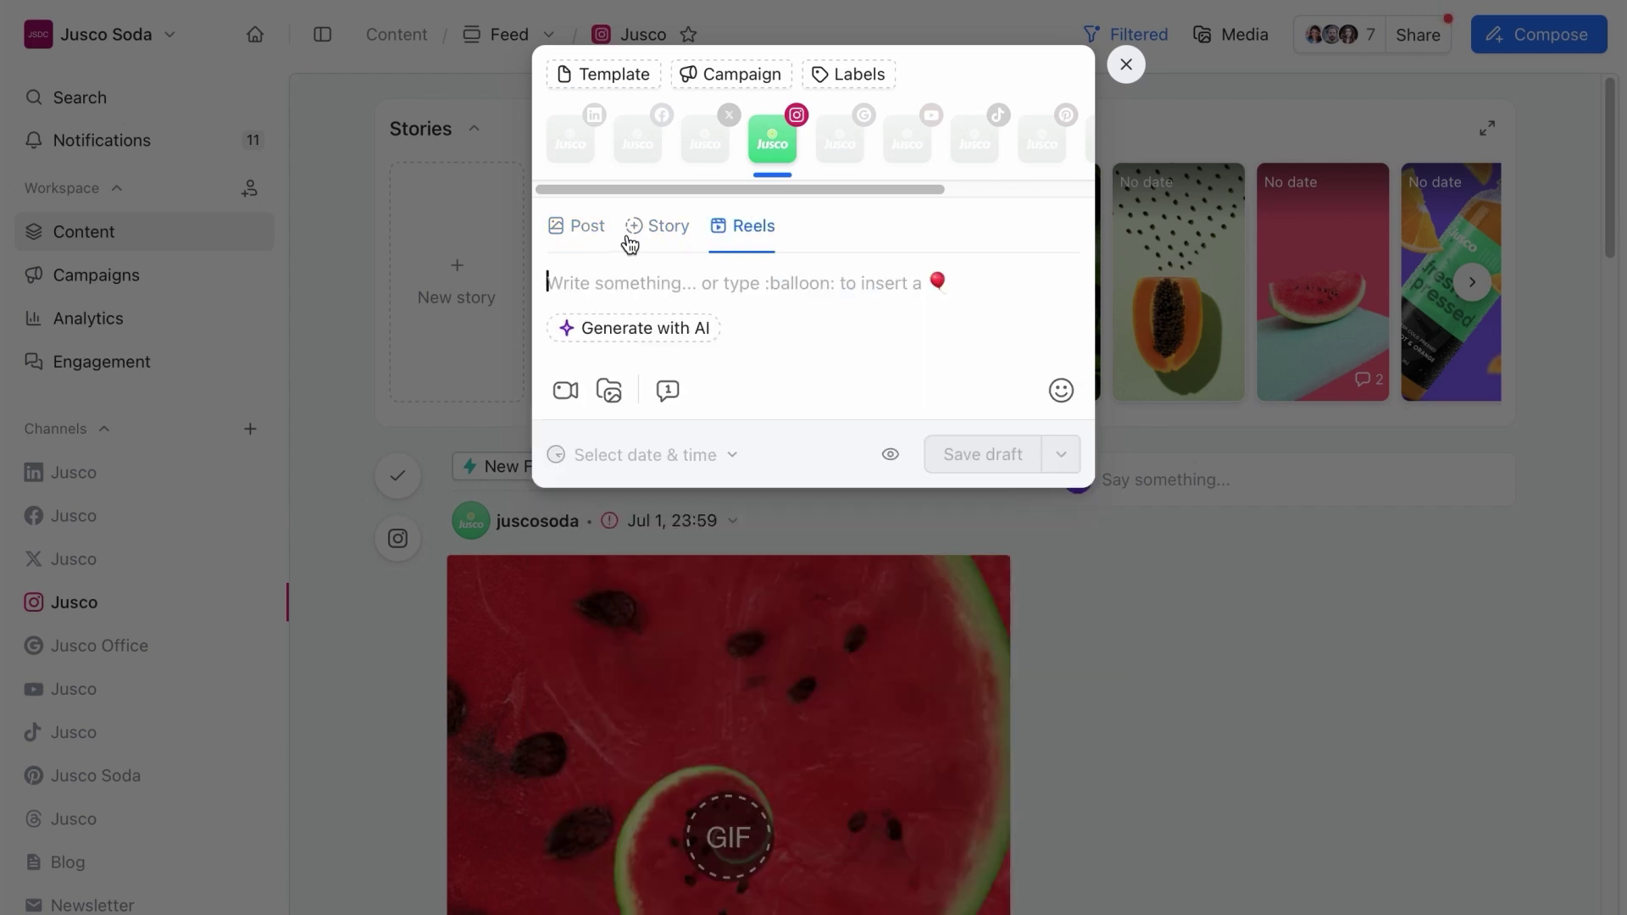
pyautogui.click(603, 243)
pyautogui.write('Start your day with a refreshing twist of Jusco Soda, the perfect way to add a spark of 🍉 to your routine.  Made with the juiciest watermelons, this delightful beverage is sure to awaken your taste buds and leave you feeling energized. Find out more about the use of watermelons:')
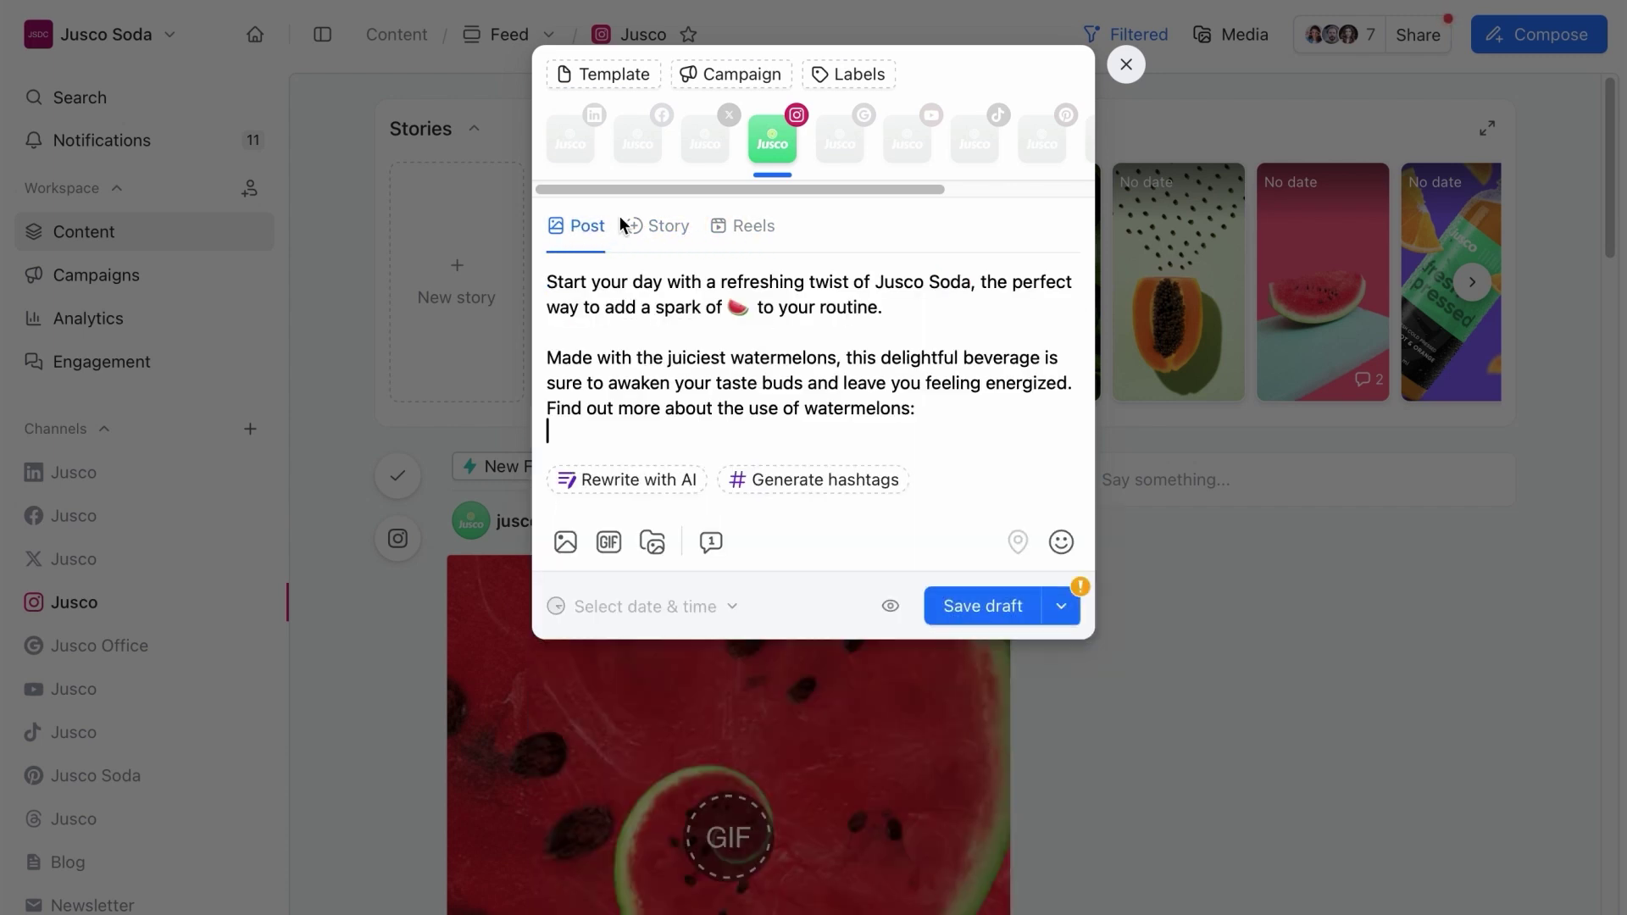
pyautogui.click(650, 153)
pyautogui.click(769, 153)
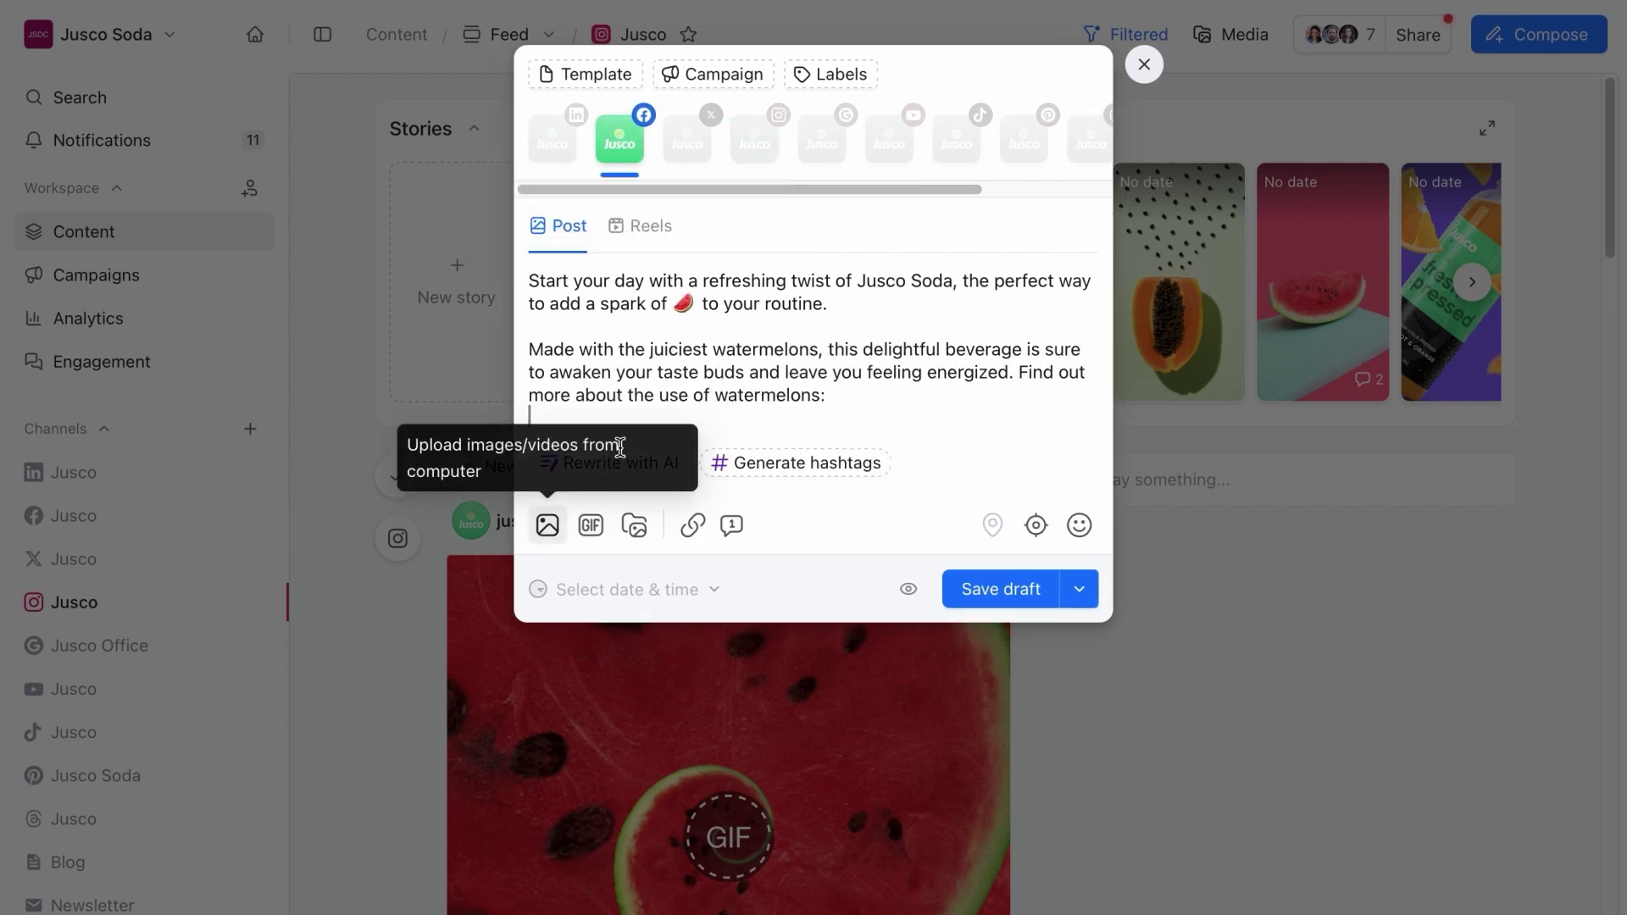
pyautogui.write('https://website.com/article-watermelons')
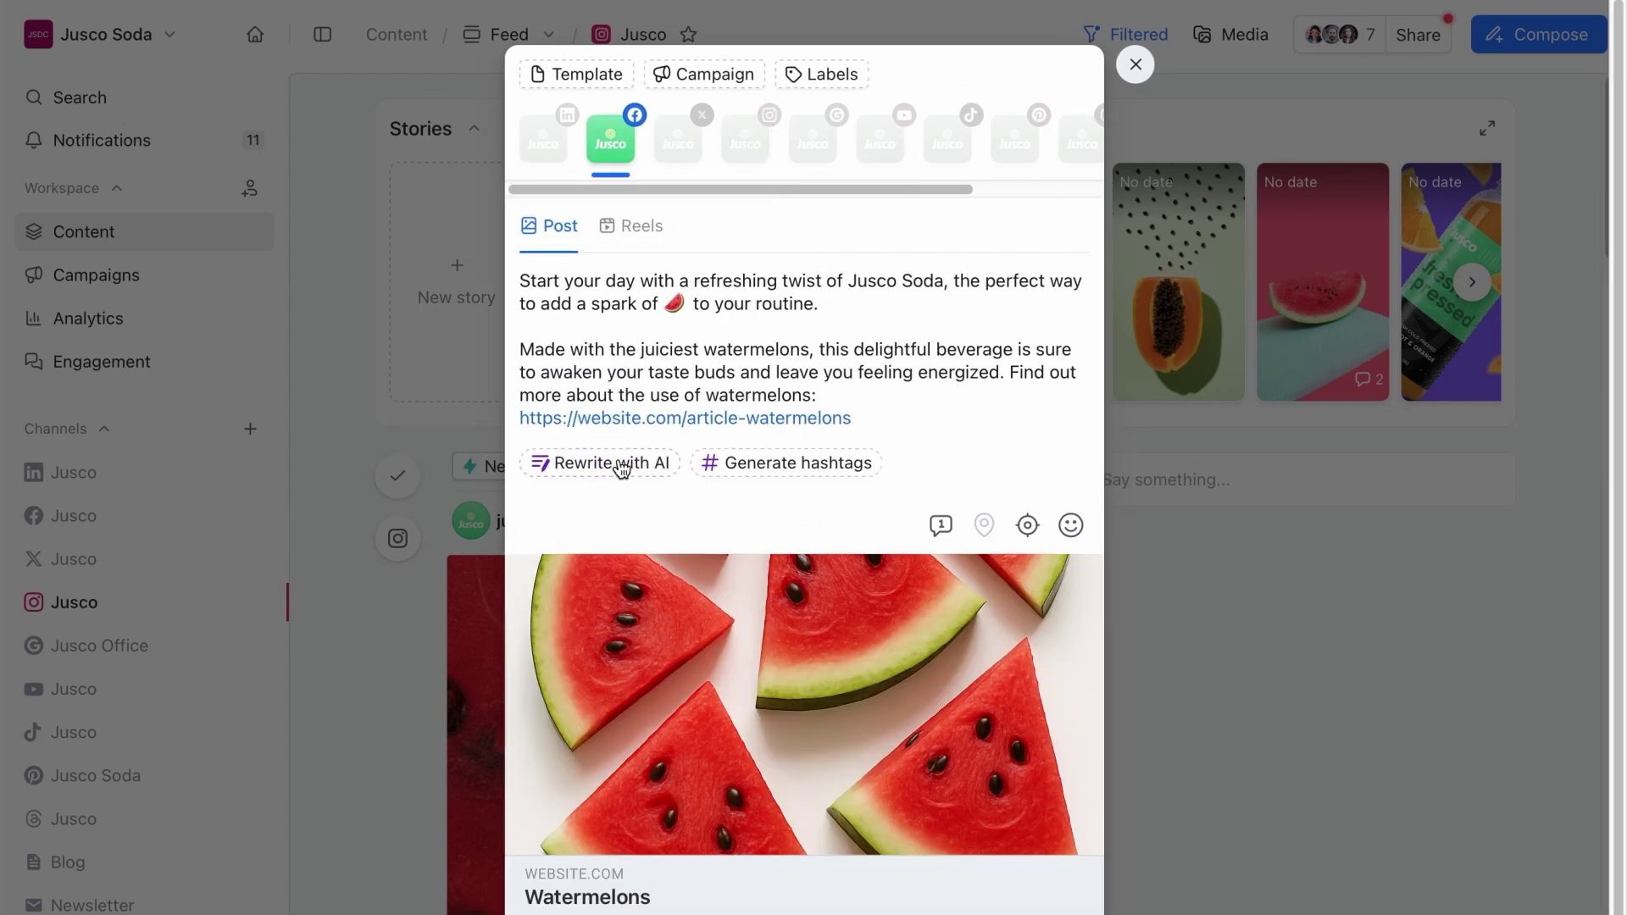
# - Try the AI 'shorter' rewrite, then dismiss it to keep the original caption
pyautogui.click(622, 465)
pyautogui.click(621, 511)
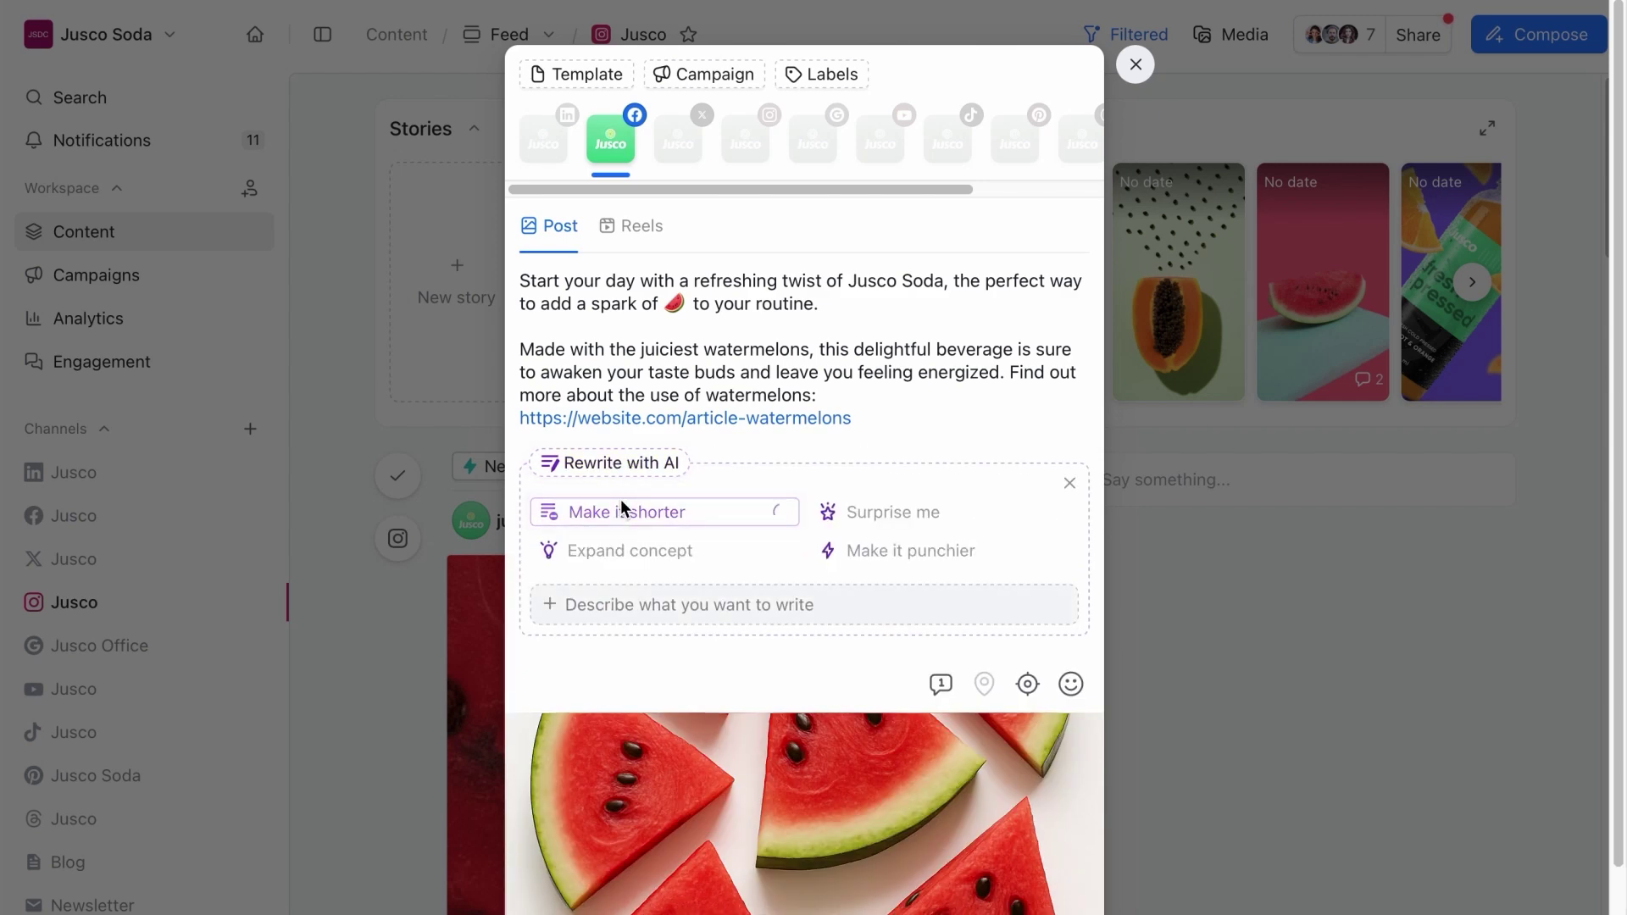
pyautogui.click(1069, 483)
# - Replace the link preview image with the first watermelon photo from the Media Library
pyautogui.click(1064, 593)
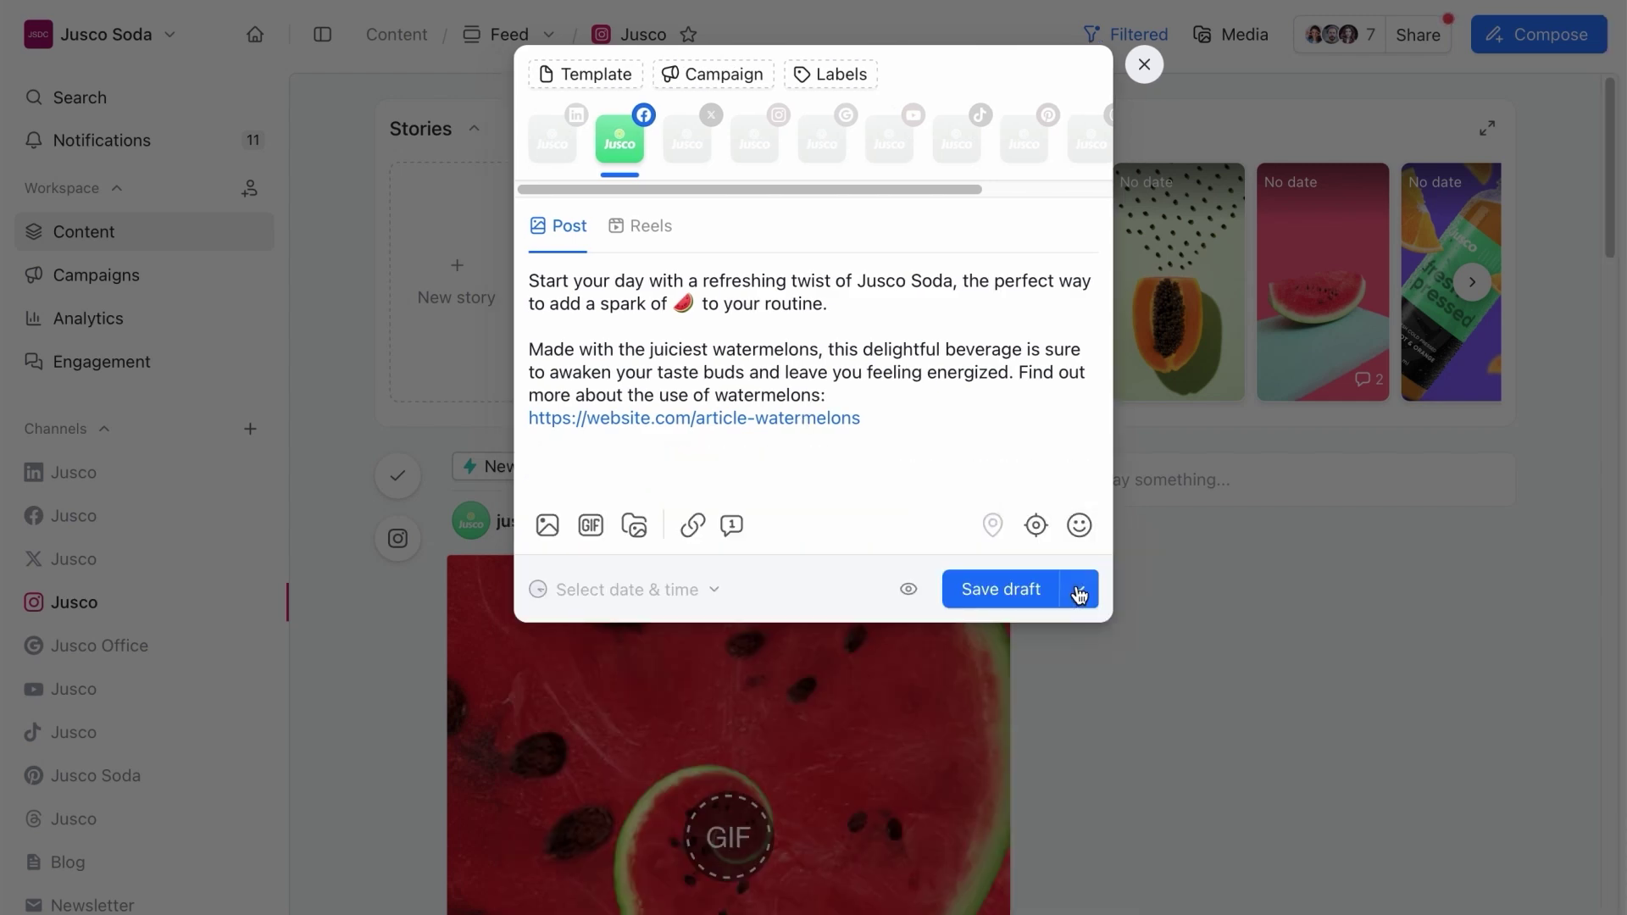
pyautogui.click(635, 526)
pyautogui.click(1297, 296)
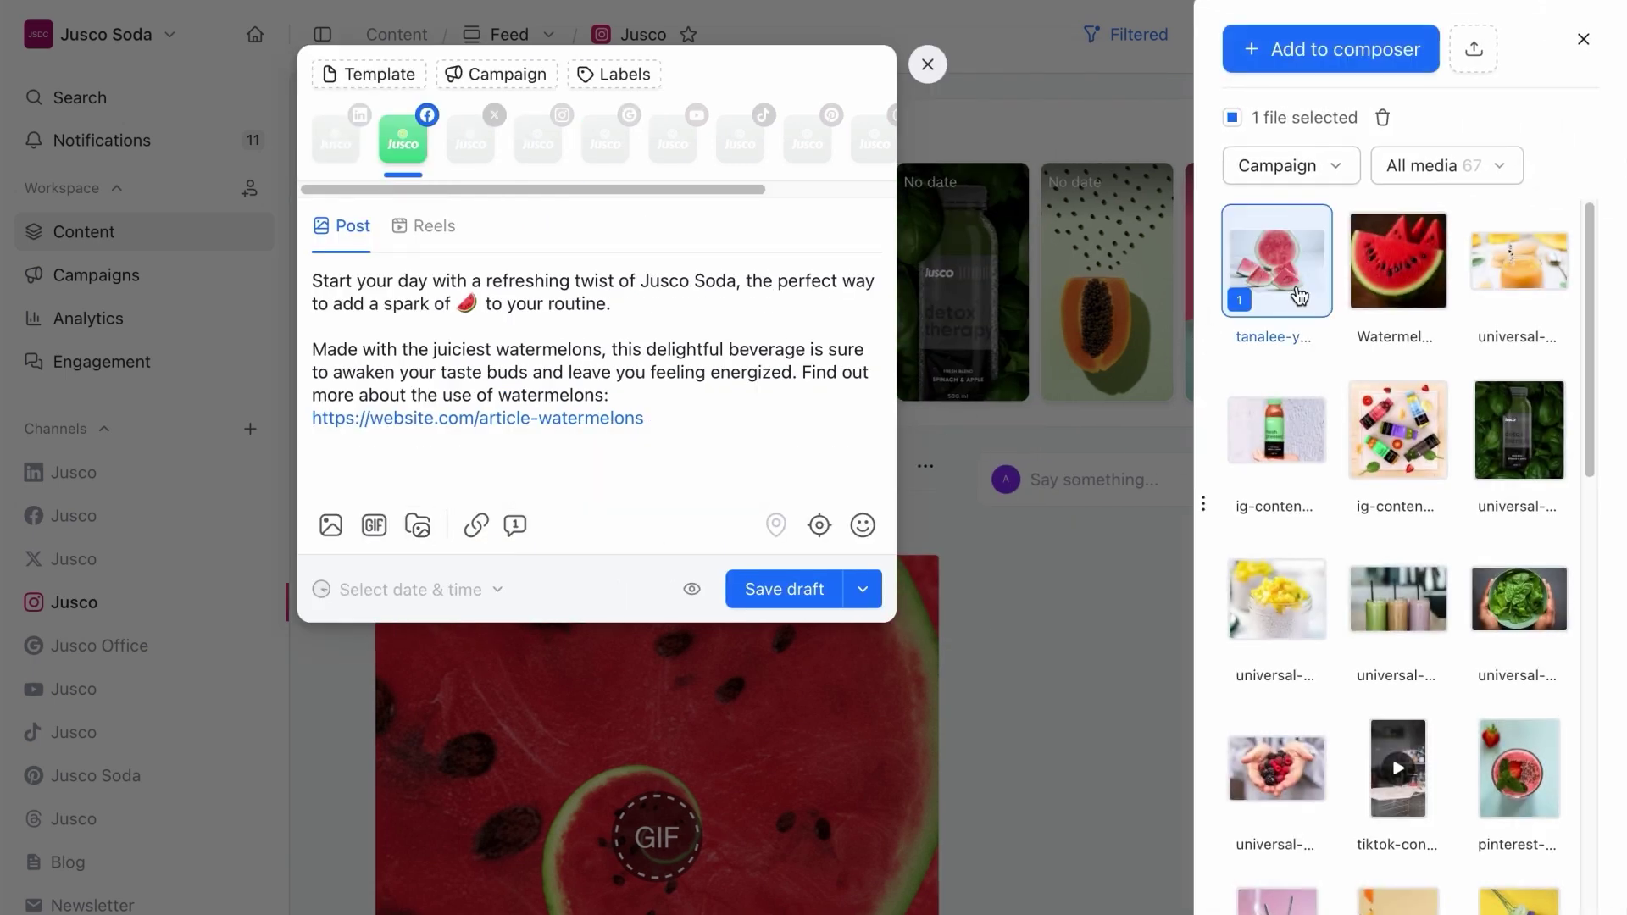
pyautogui.click(1343, 52)
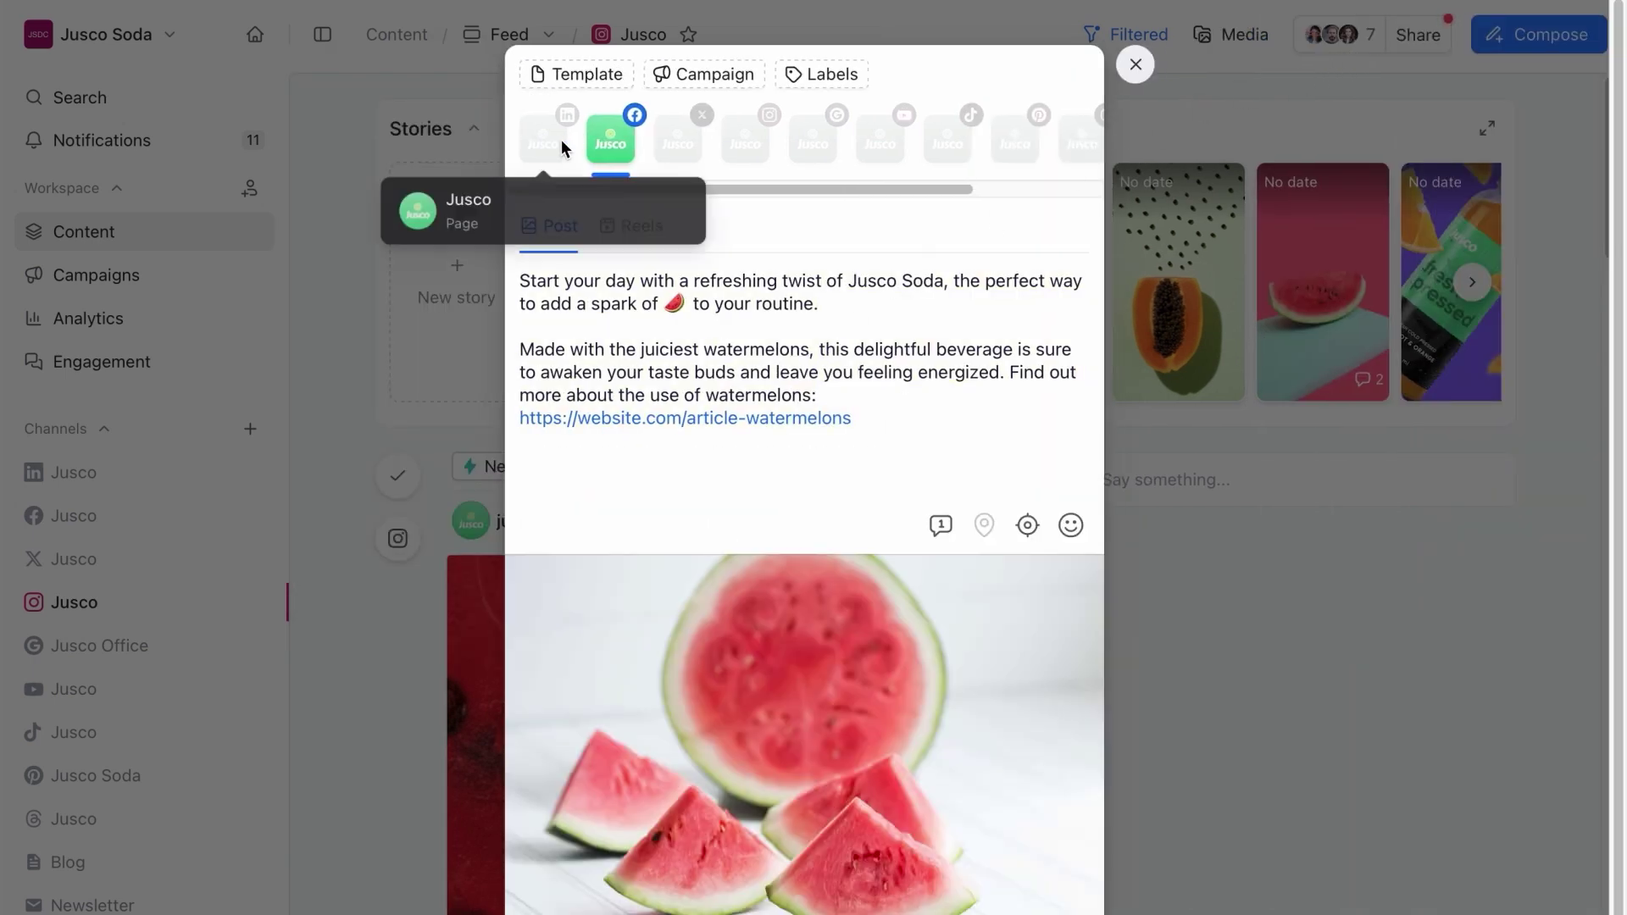
pyautogui.click(543, 138)
pyautogui.click(744, 138)
pyautogui.click(843, 303)
pyautogui.write('@juscosoda')
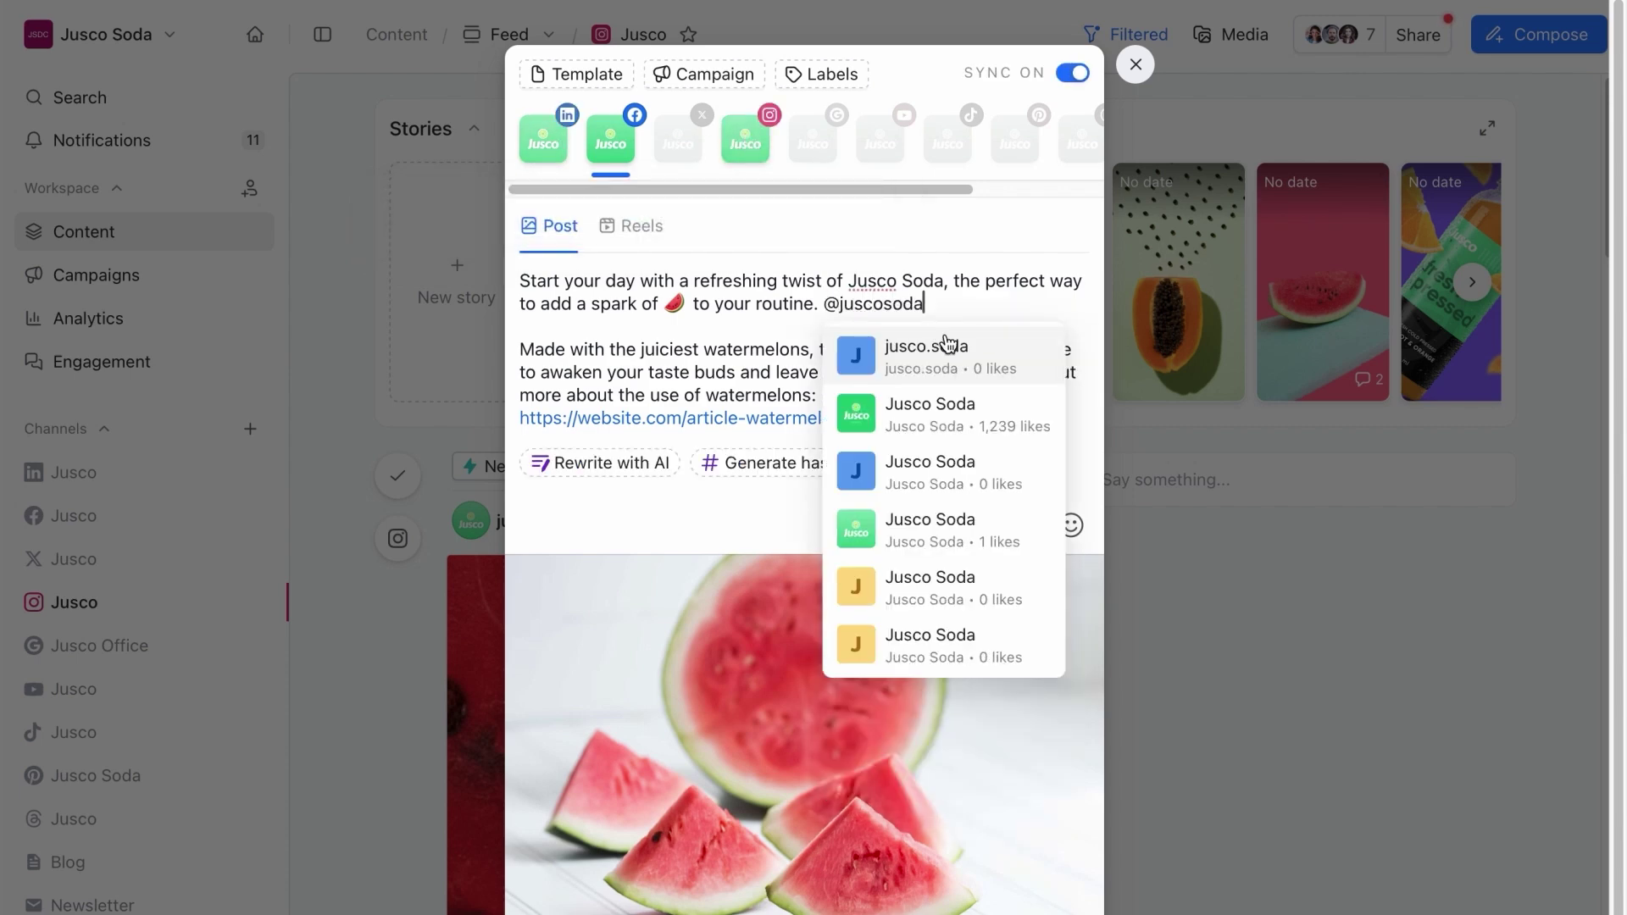
pyautogui.click(967, 414)
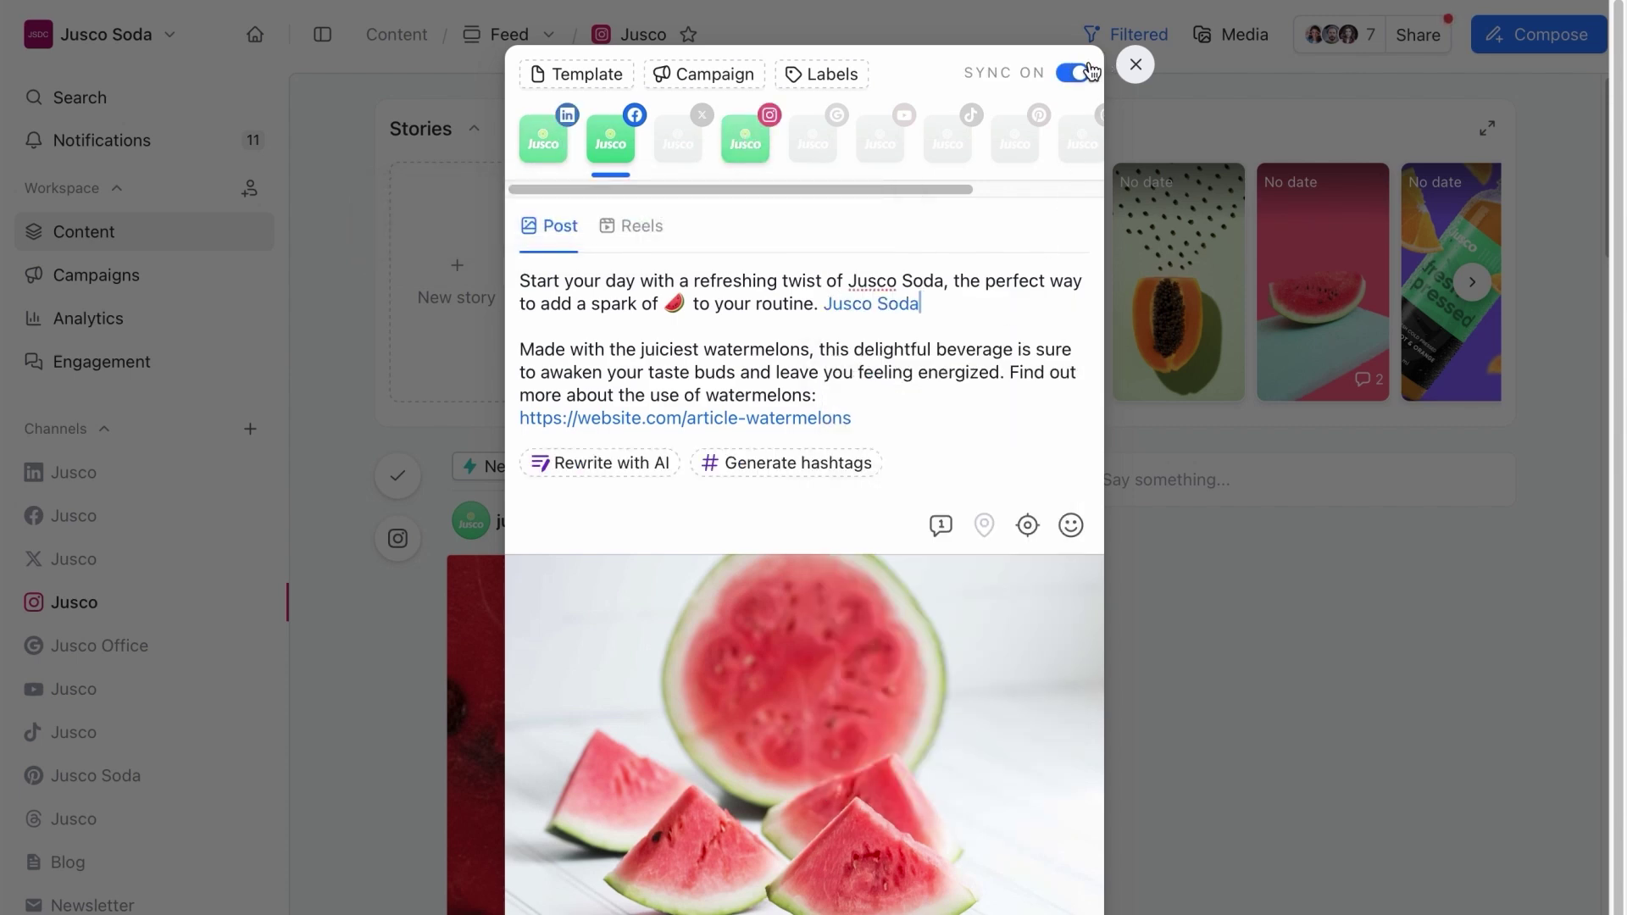
# - Turn Sync off, delete the mention from this channel's caption, and make the post team-only
pyautogui.click(1088, 75)
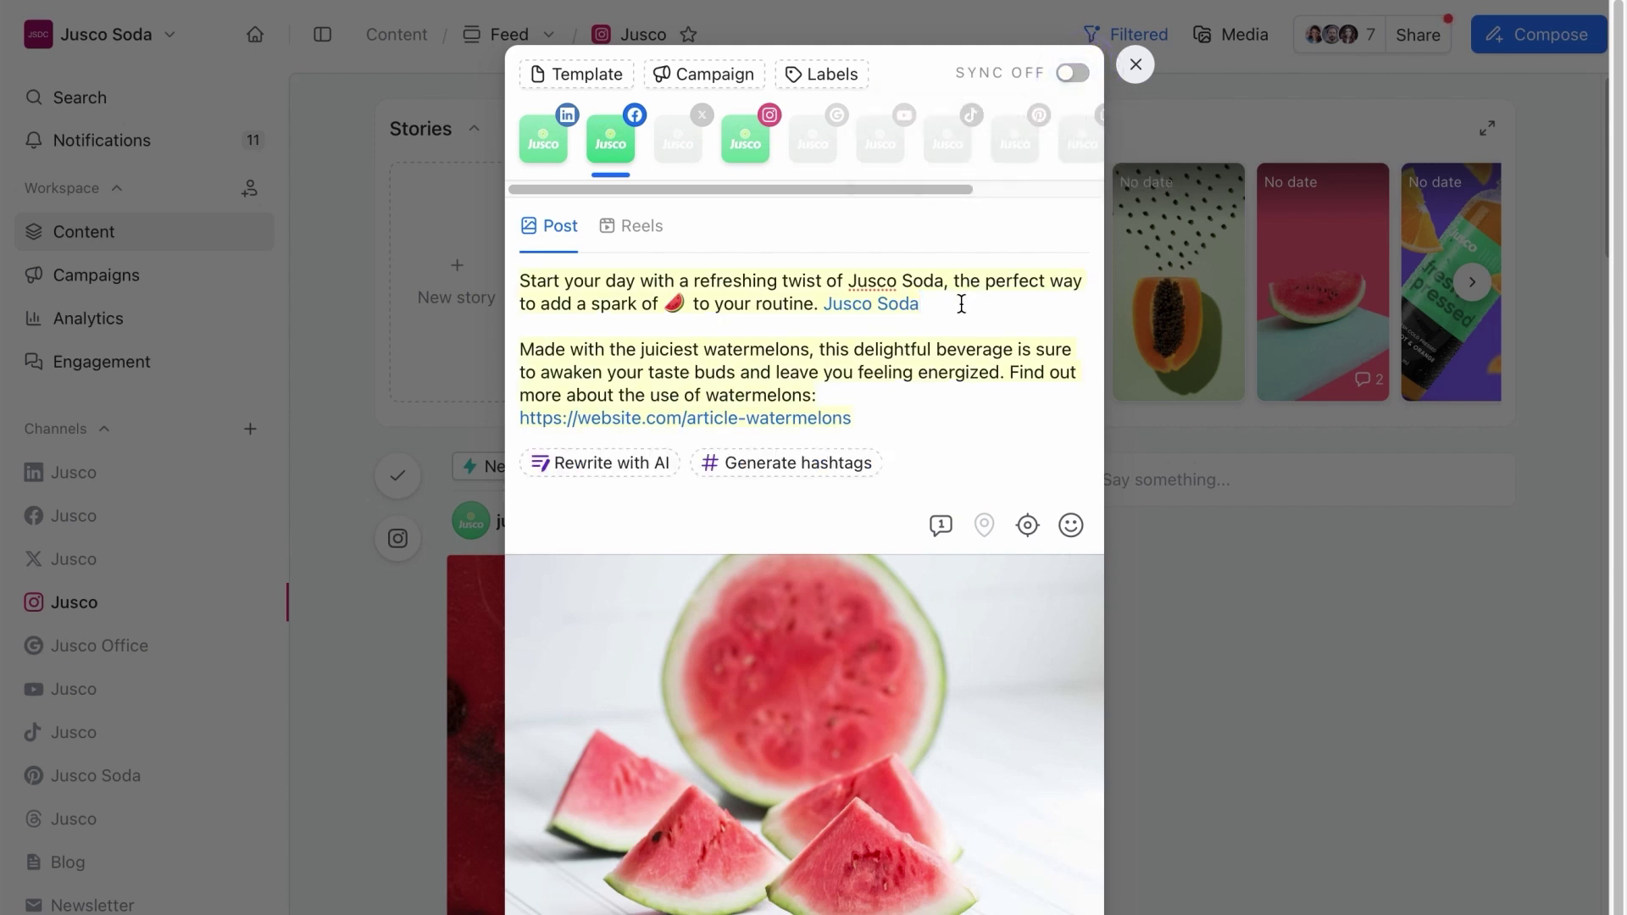
pyautogui.moveTo(949, 303); pyautogui.dragTo(827, 302)
pyautogui.press('BackSpace')
pyautogui.scroll(-2, 874, 597)
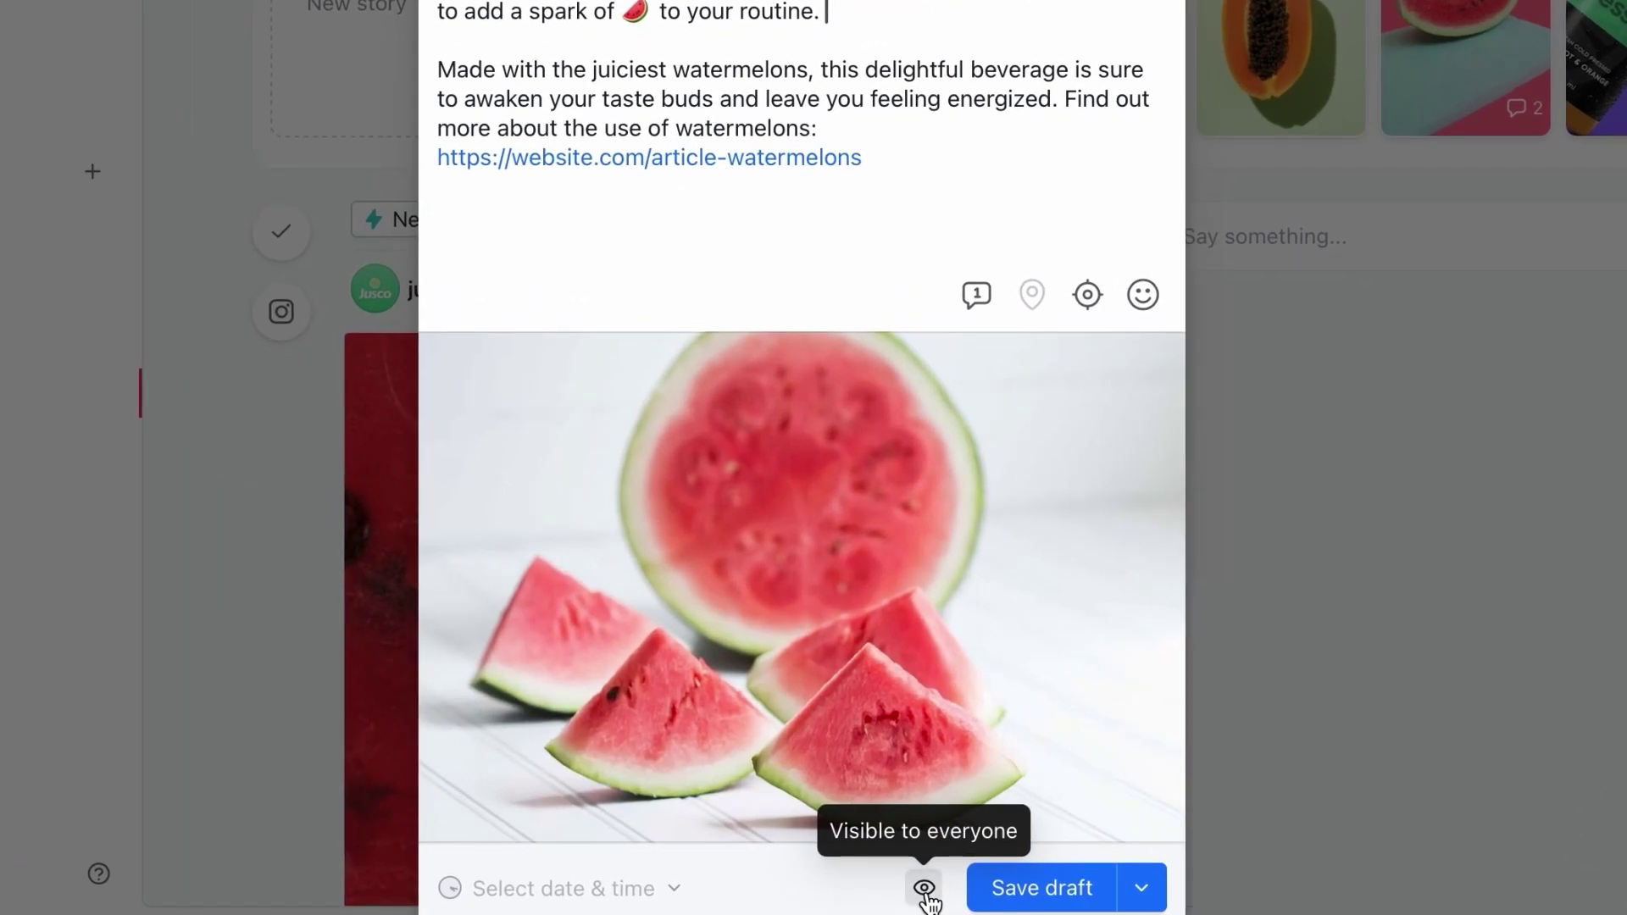
pyautogui.click(901, 894)
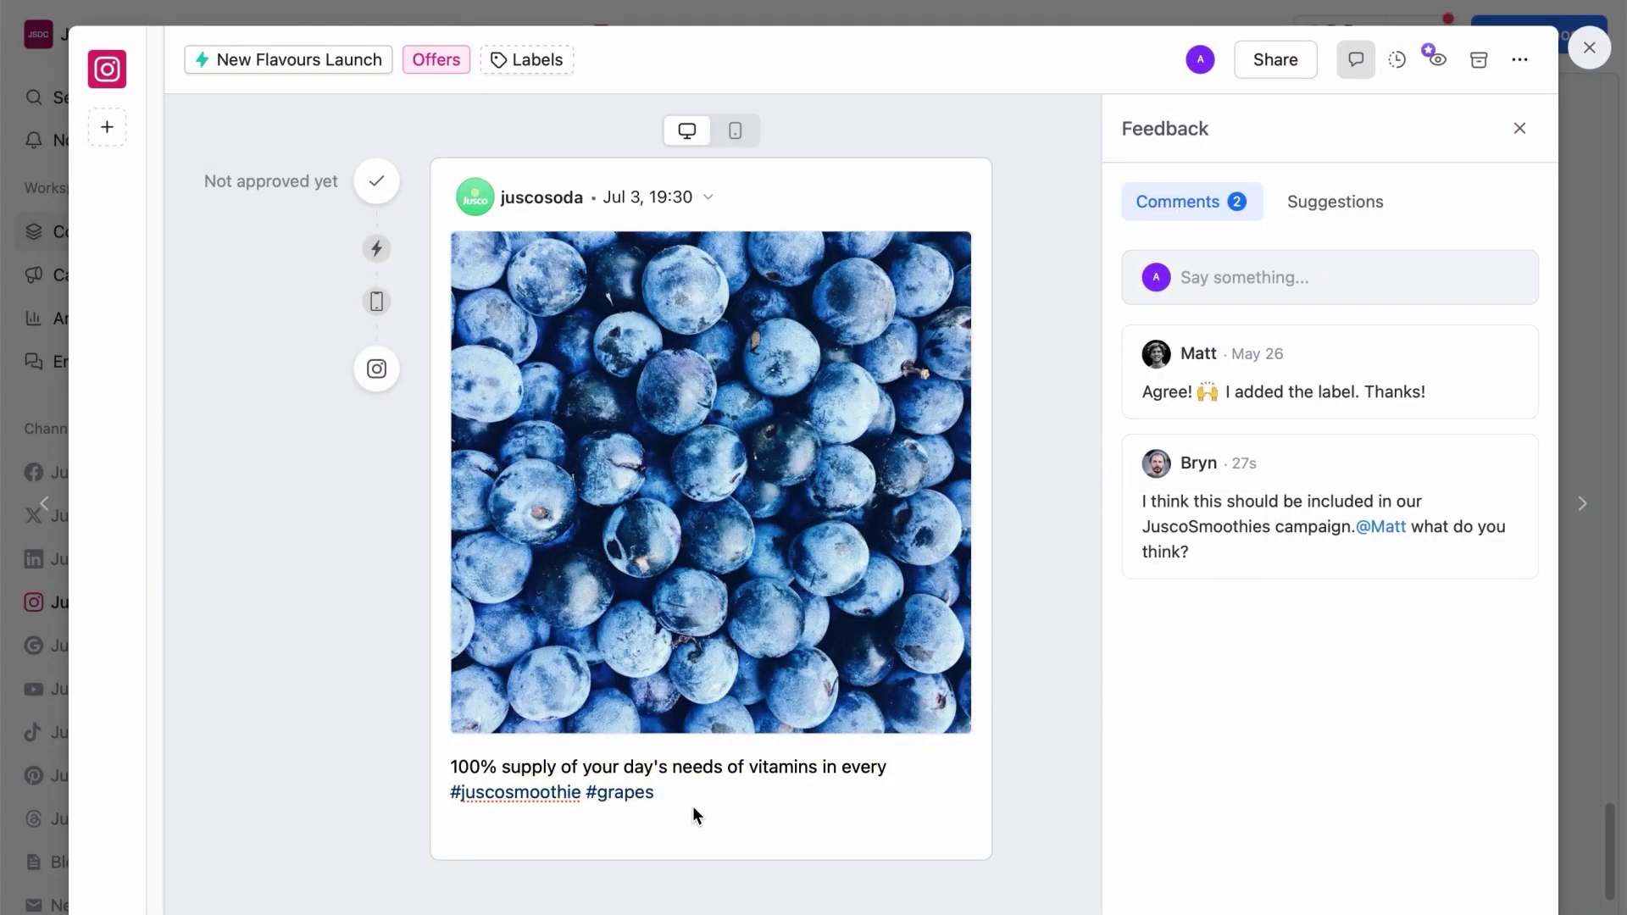
# - Suggest an edit replacing #grapes with #blueberry in the post caption
pyautogui.click(656, 793)
pyautogui.moveTo(656, 793); pyautogui.dragTo(591, 790)
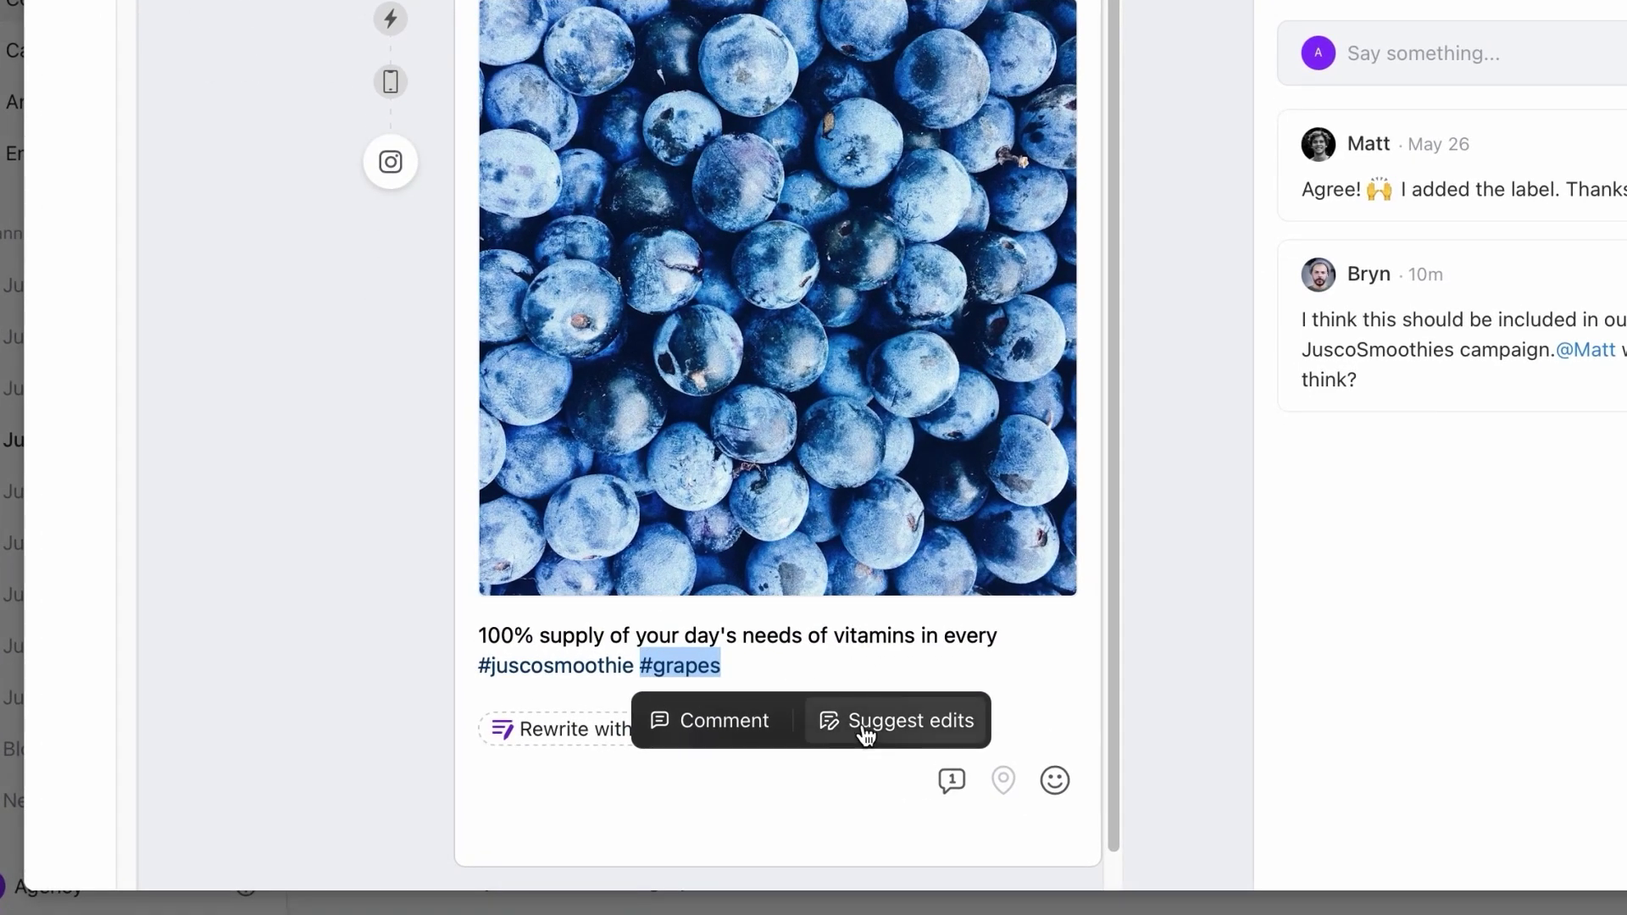
pyautogui.click(862, 730)
pyautogui.press('BackSpace')
pyautogui.press('BackSpace')
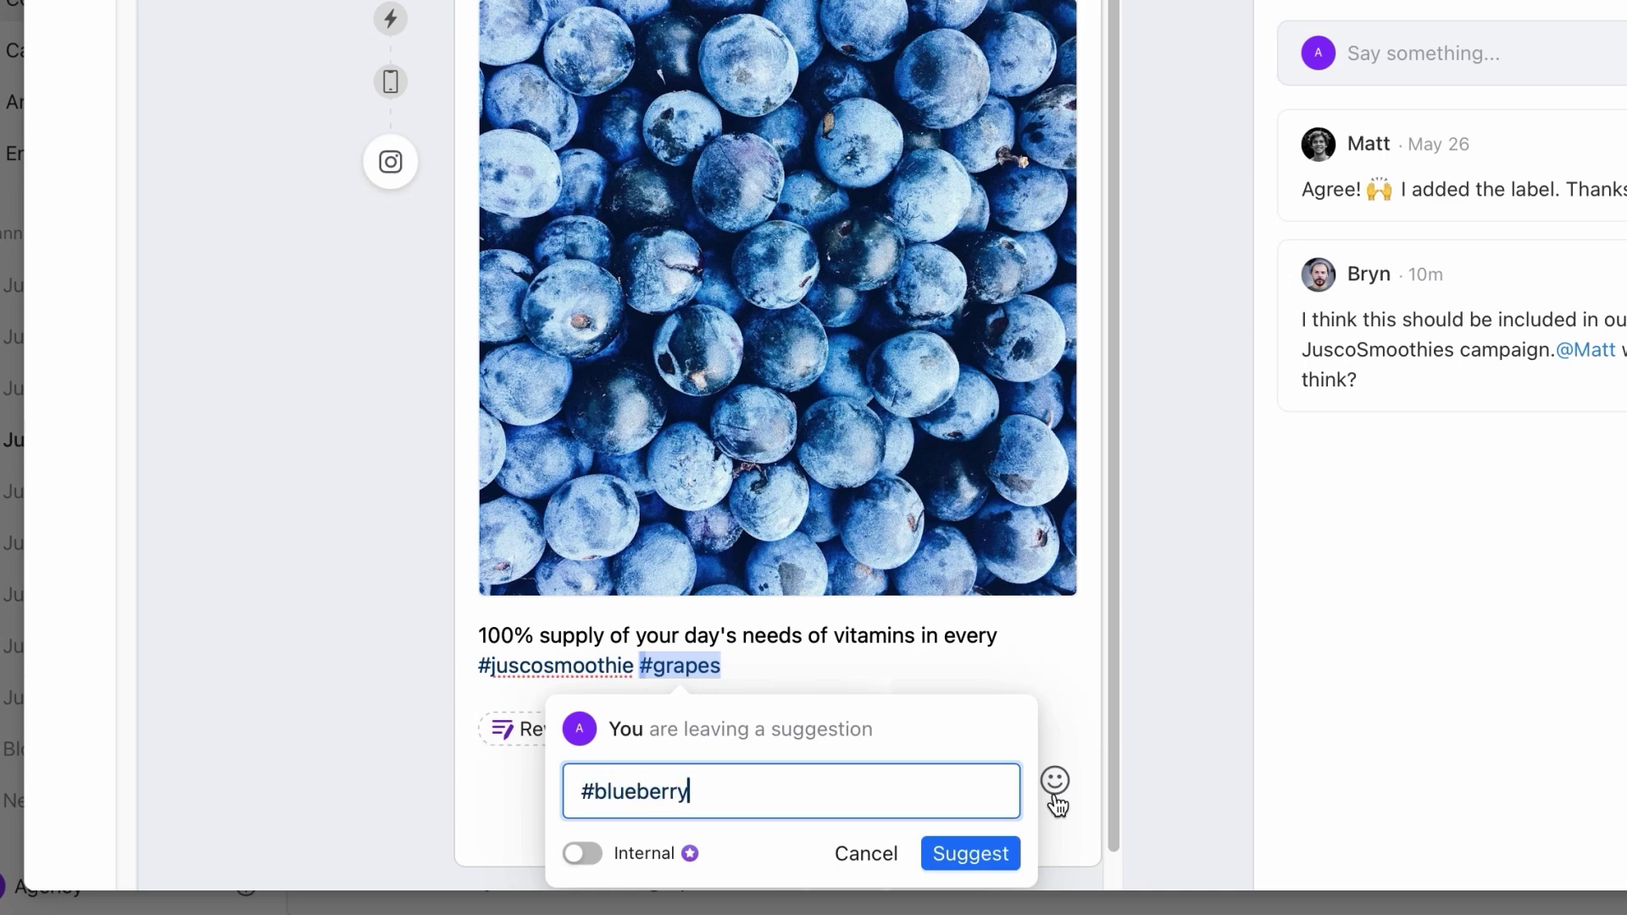
pyautogui.click(974, 854)
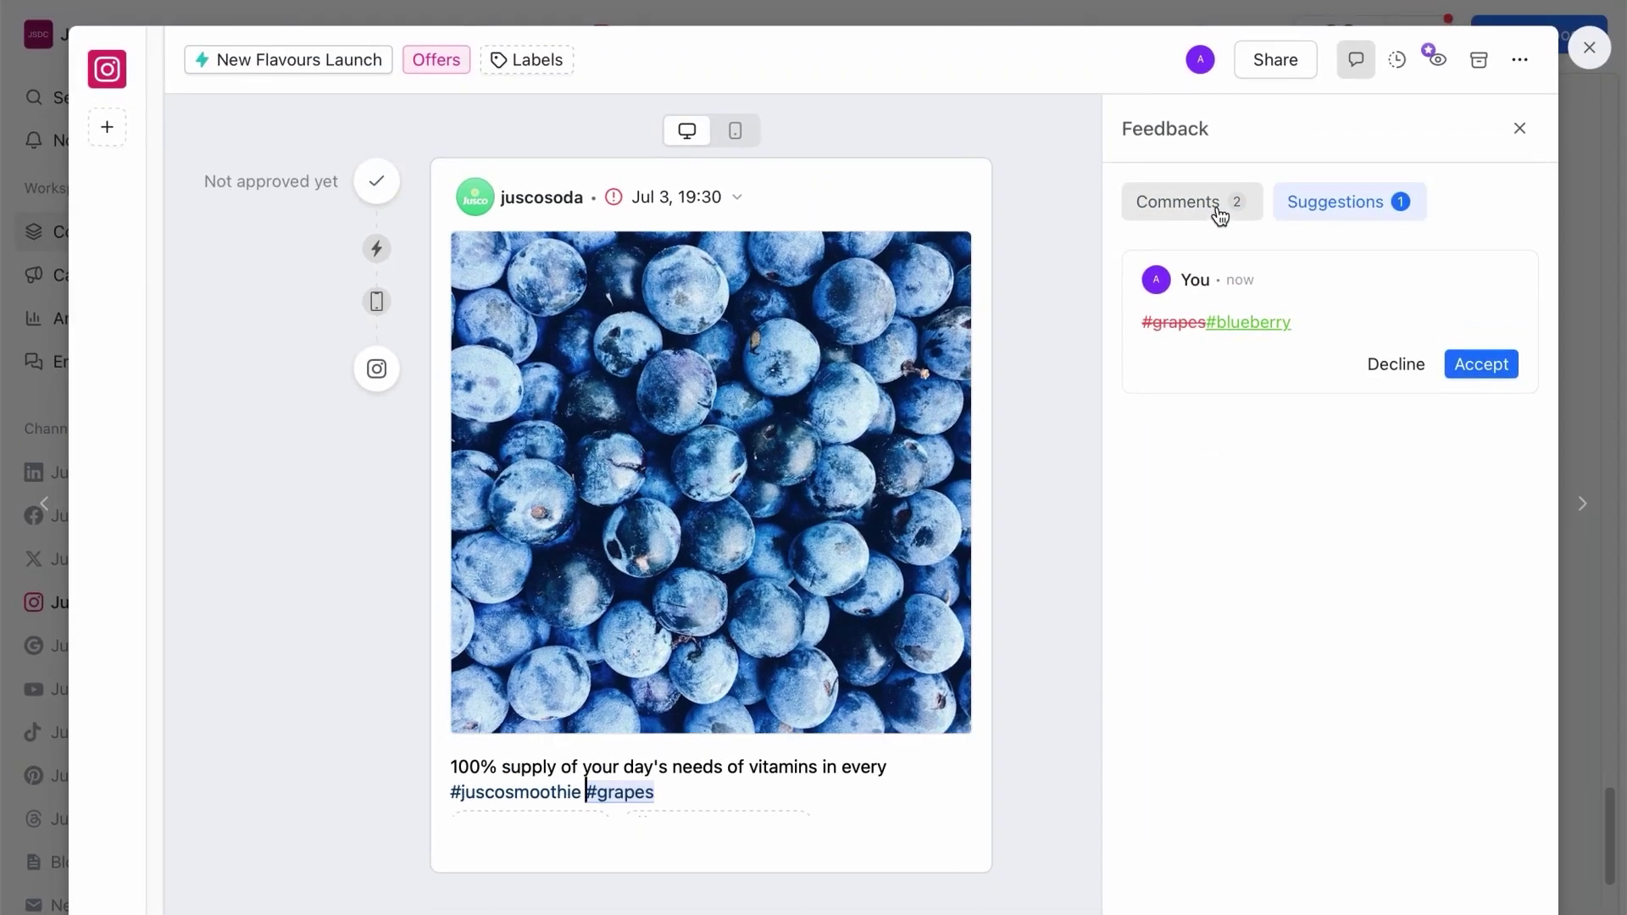
# - Post an internal FYA comment mentioning a teammate, then resolve the teammate's campaign comment
pyautogui.click(1220, 216)
pyautogui.click(1200, 266)
pyautogui.click(1159, 323)
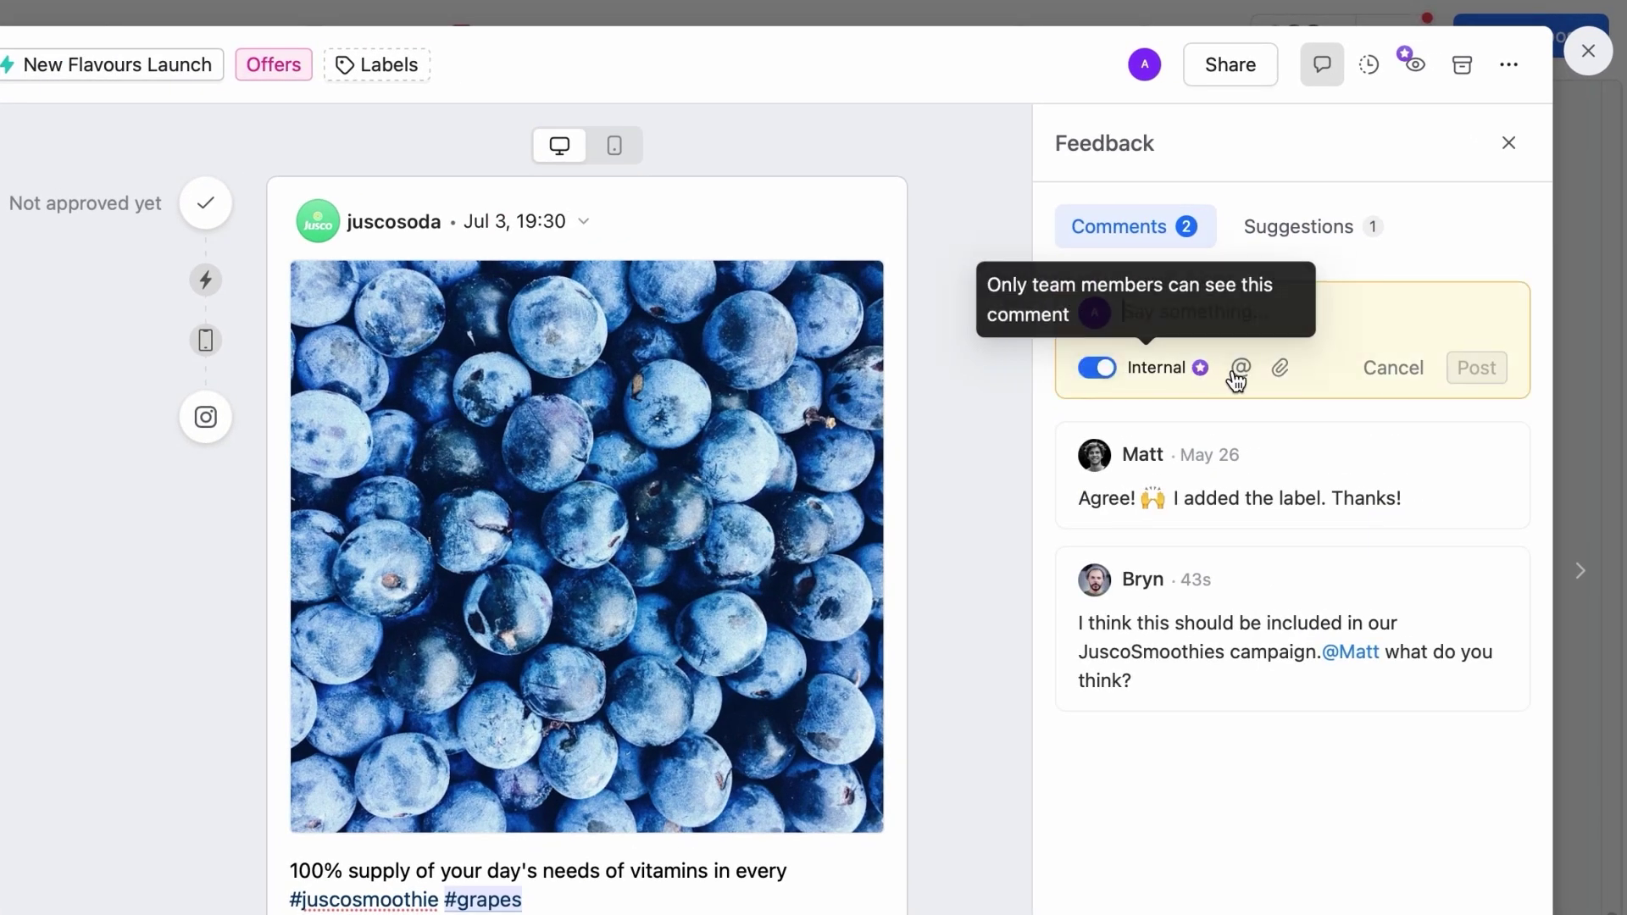
pyautogui.click(1237, 372)
pyautogui.click(1195, 364)
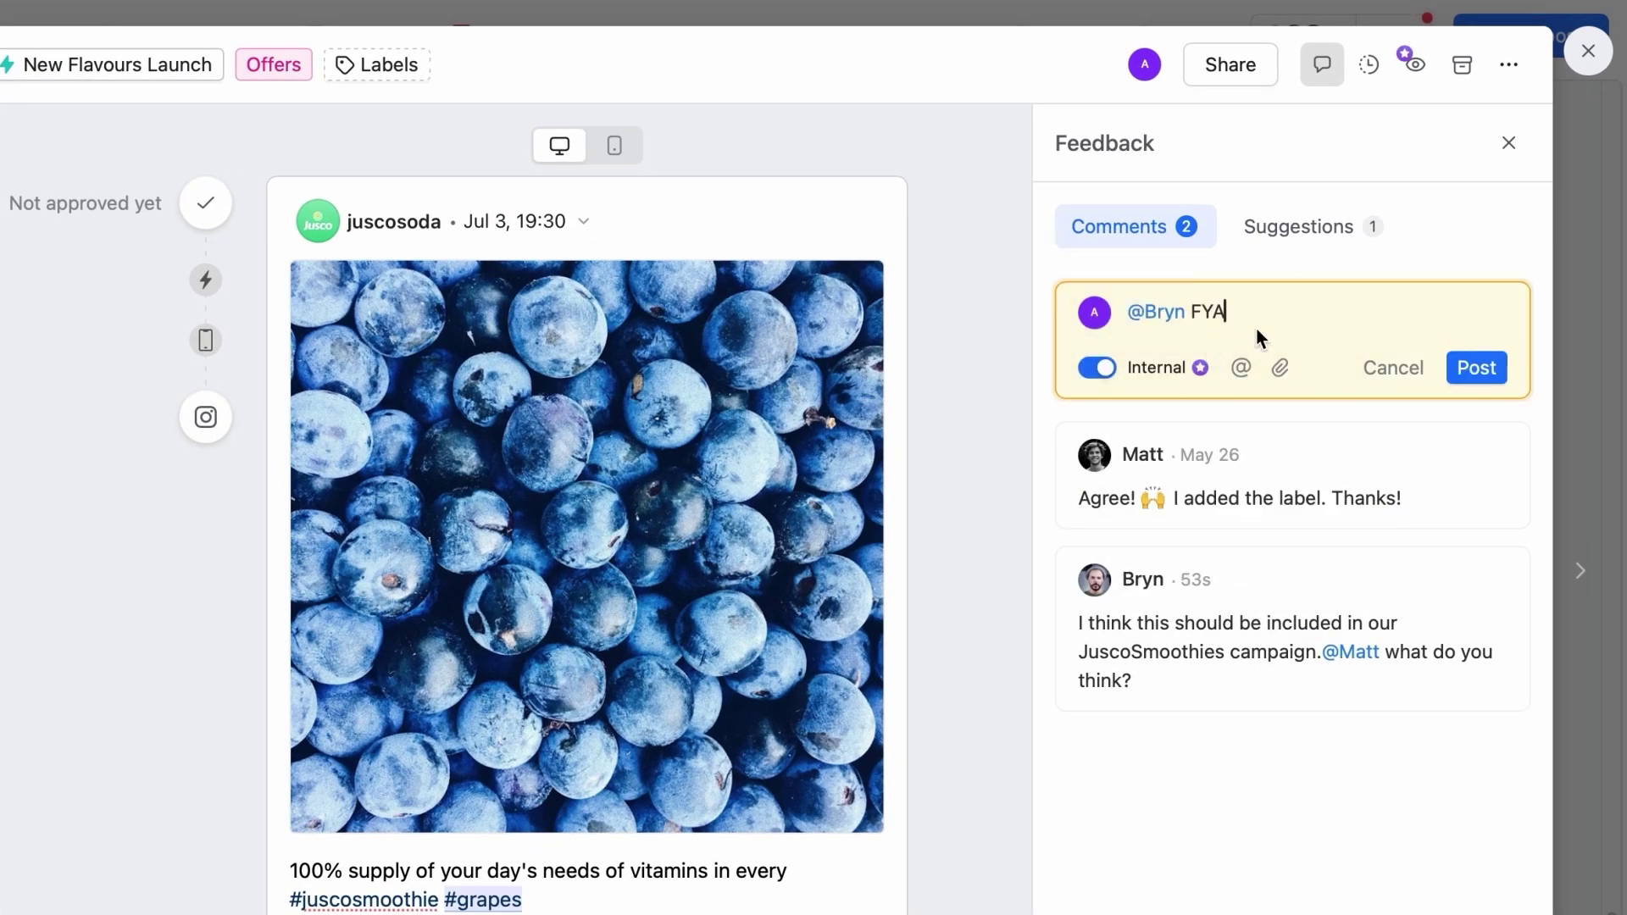
pyautogui.click(1477, 373)
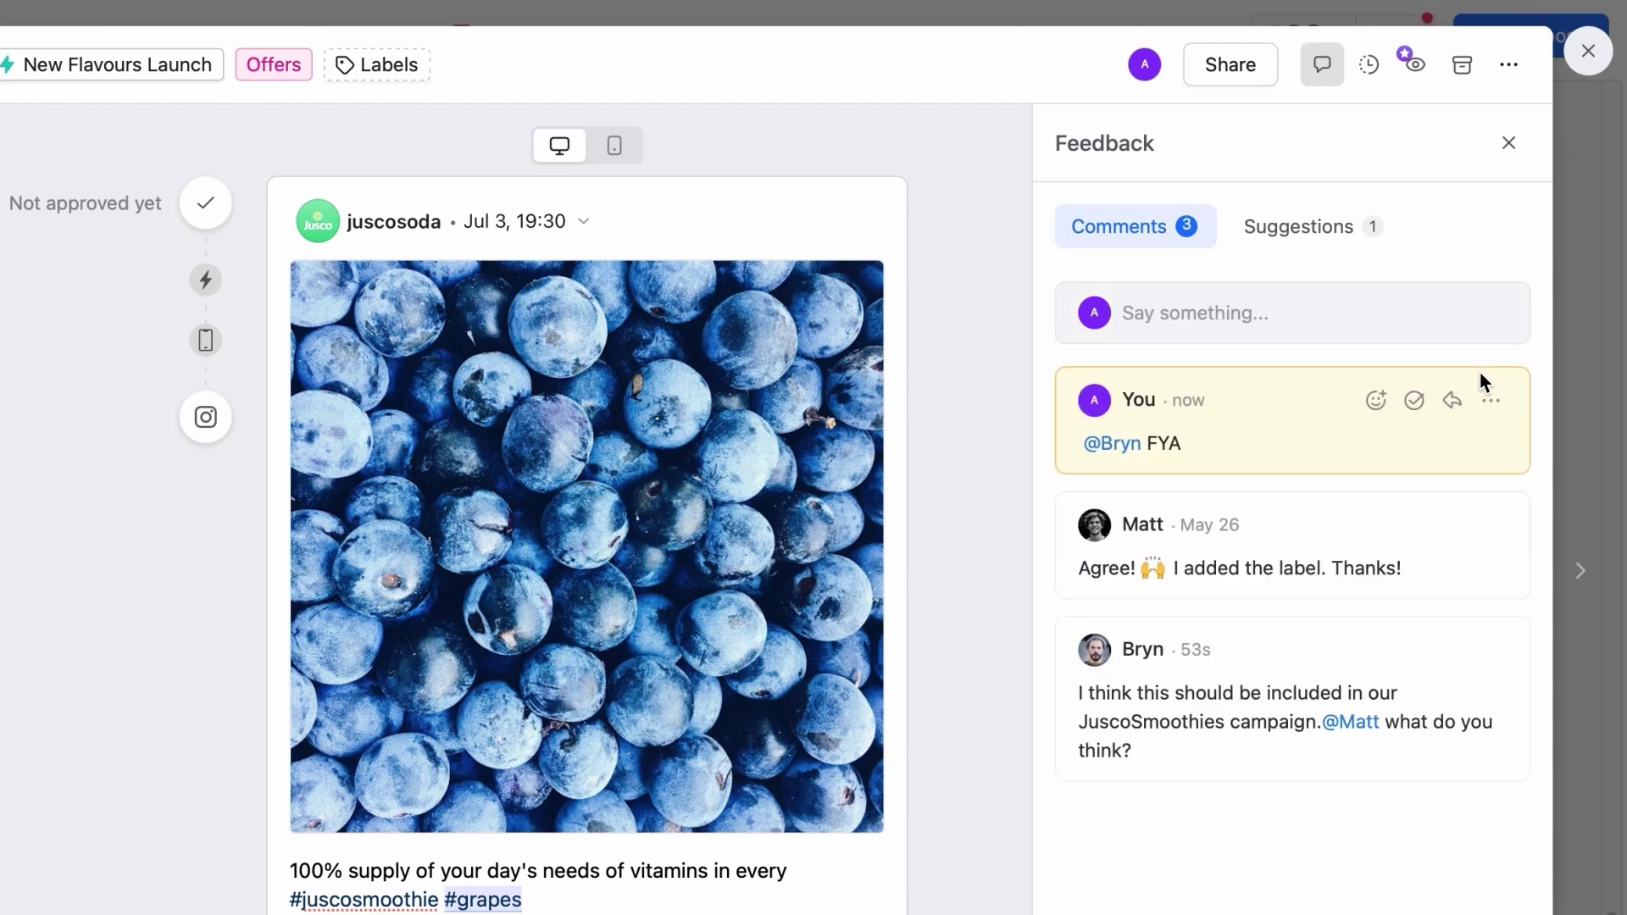
pyautogui.click(1452, 649)
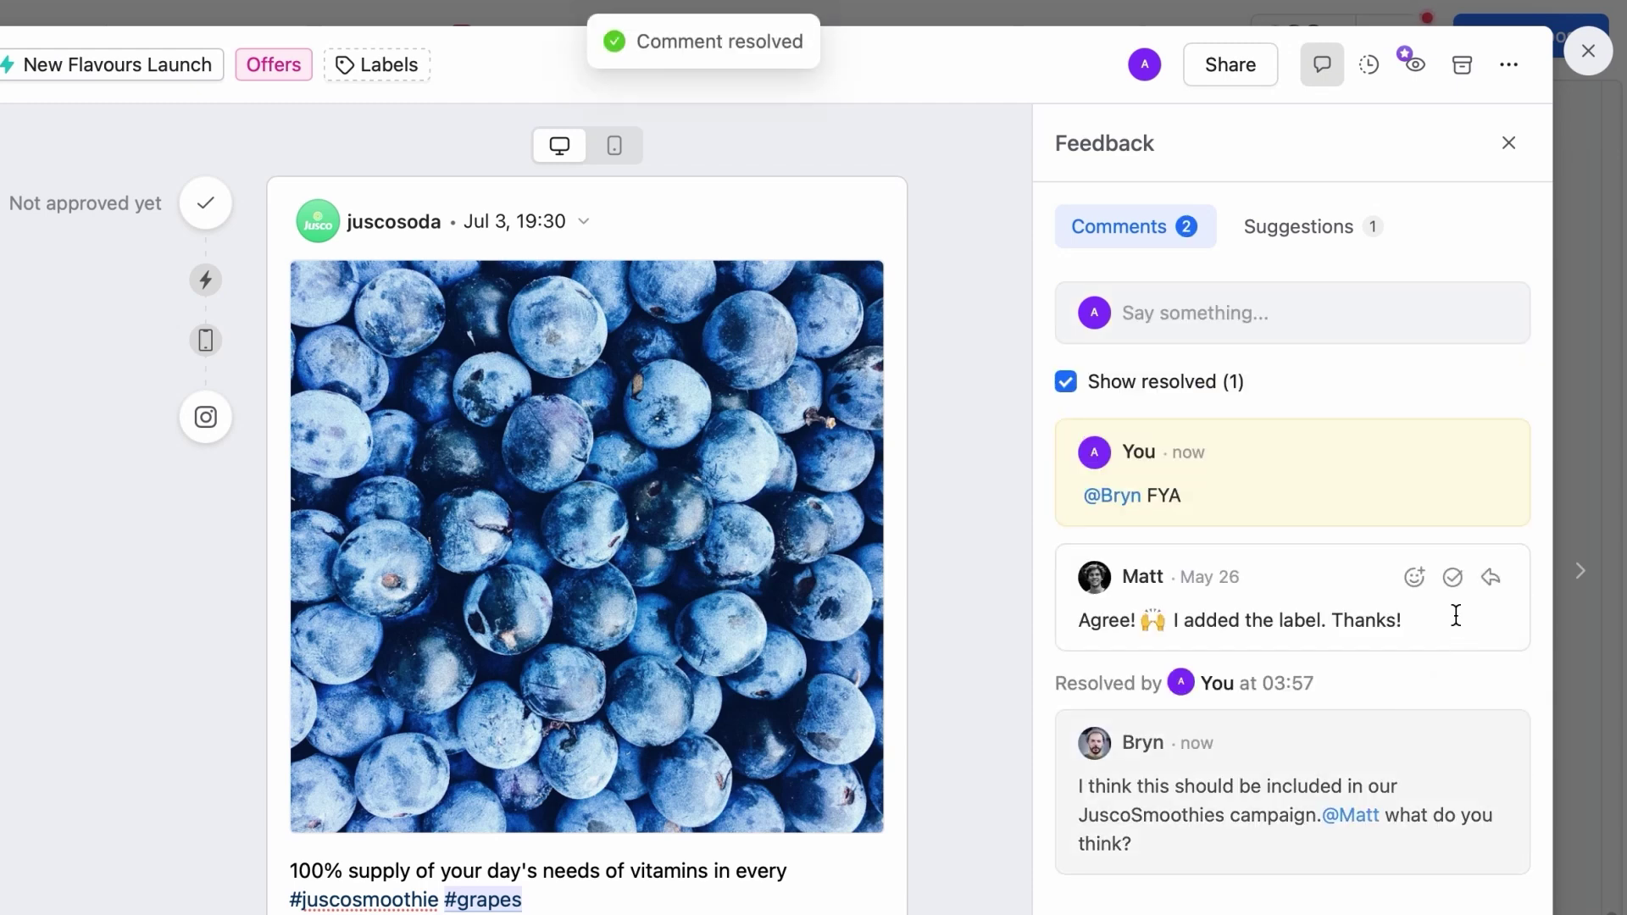
# - Copy a private share link, approve the blueberry post, and view its Instagram publishing actions
pyautogui.click(1263, 76)
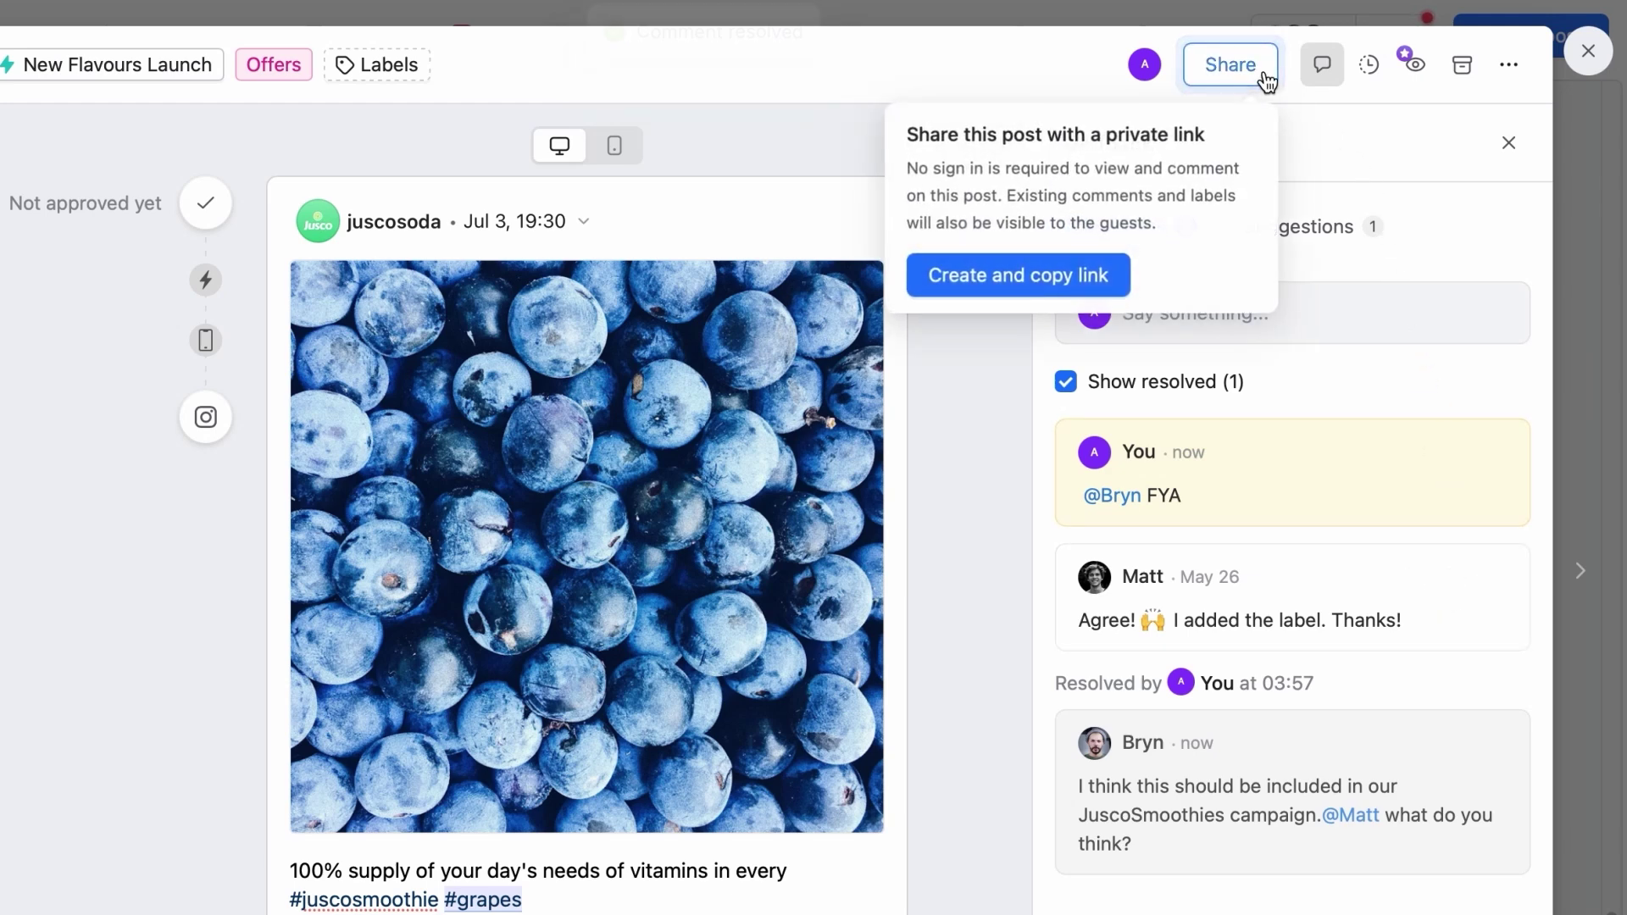
pyautogui.click(1106, 273)
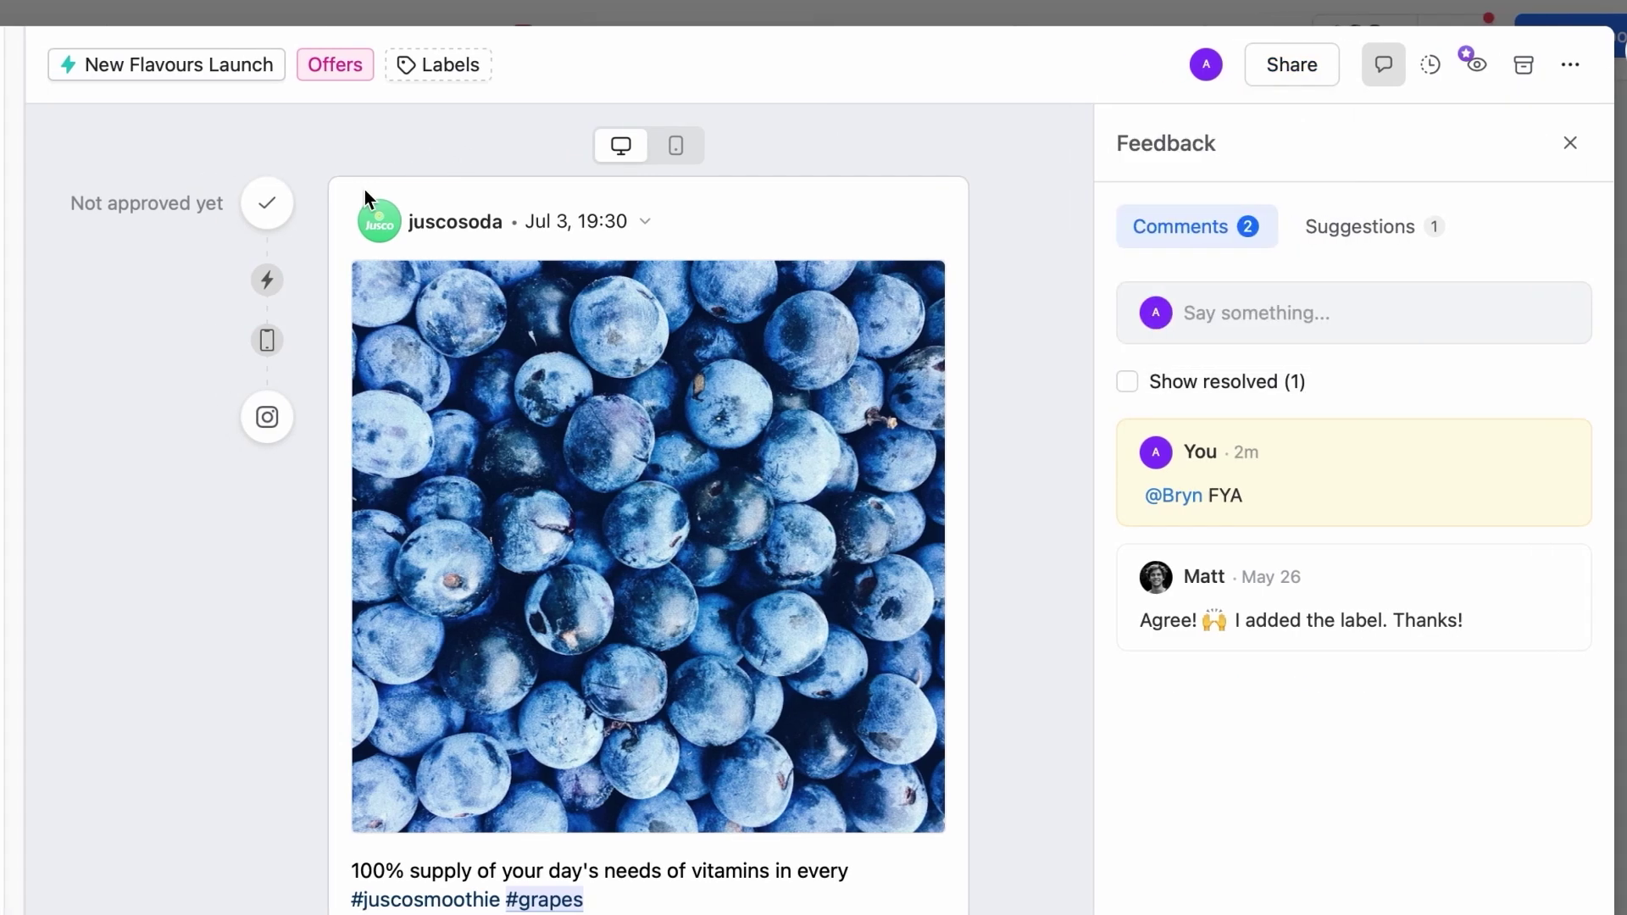
pyautogui.moveTo(212, 216)
pyautogui.click(427, 204)
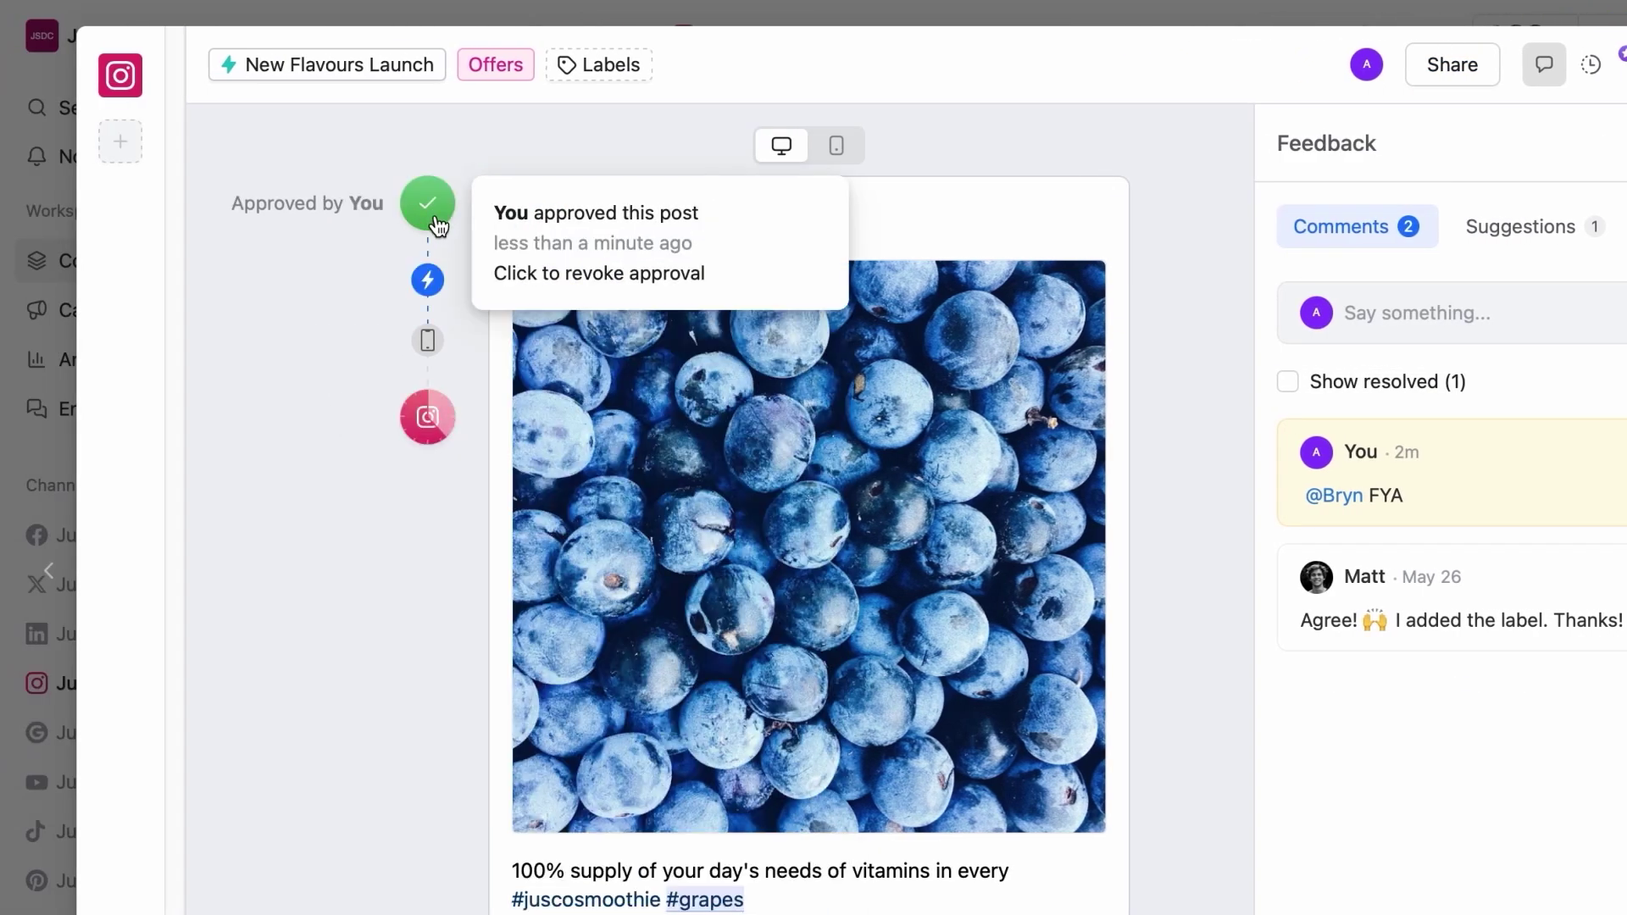
pyautogui.click(430, 417)
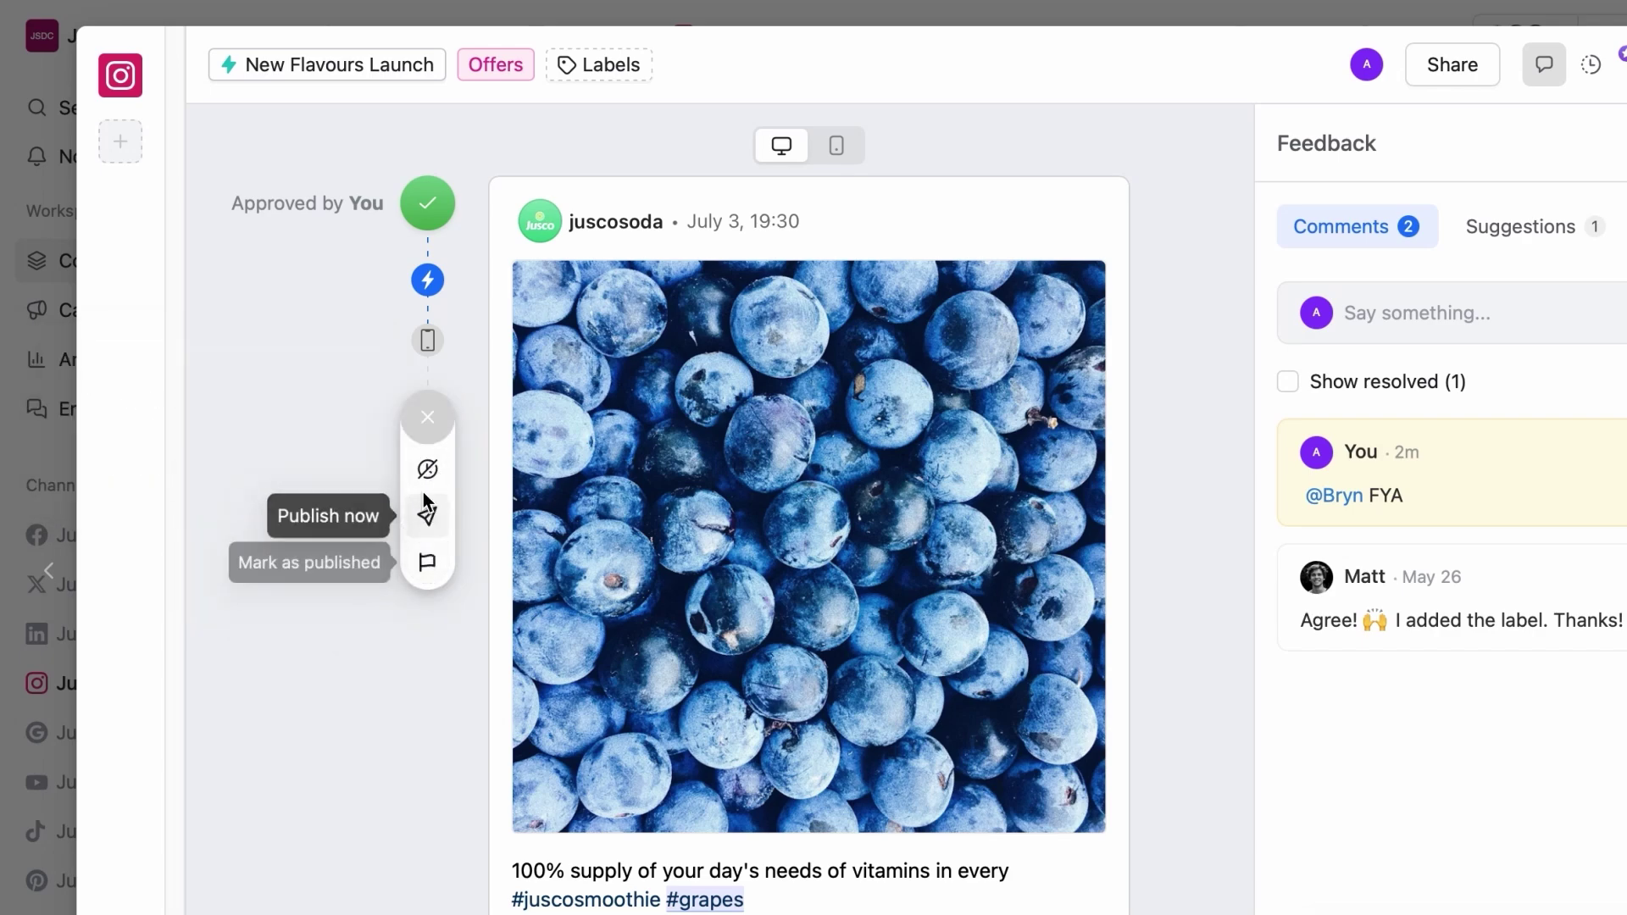
# - Open the blueberry photo in the image editor, then view the workspace labels, e.g. Offers with 14 posts
pyautogui.click(427, 420)
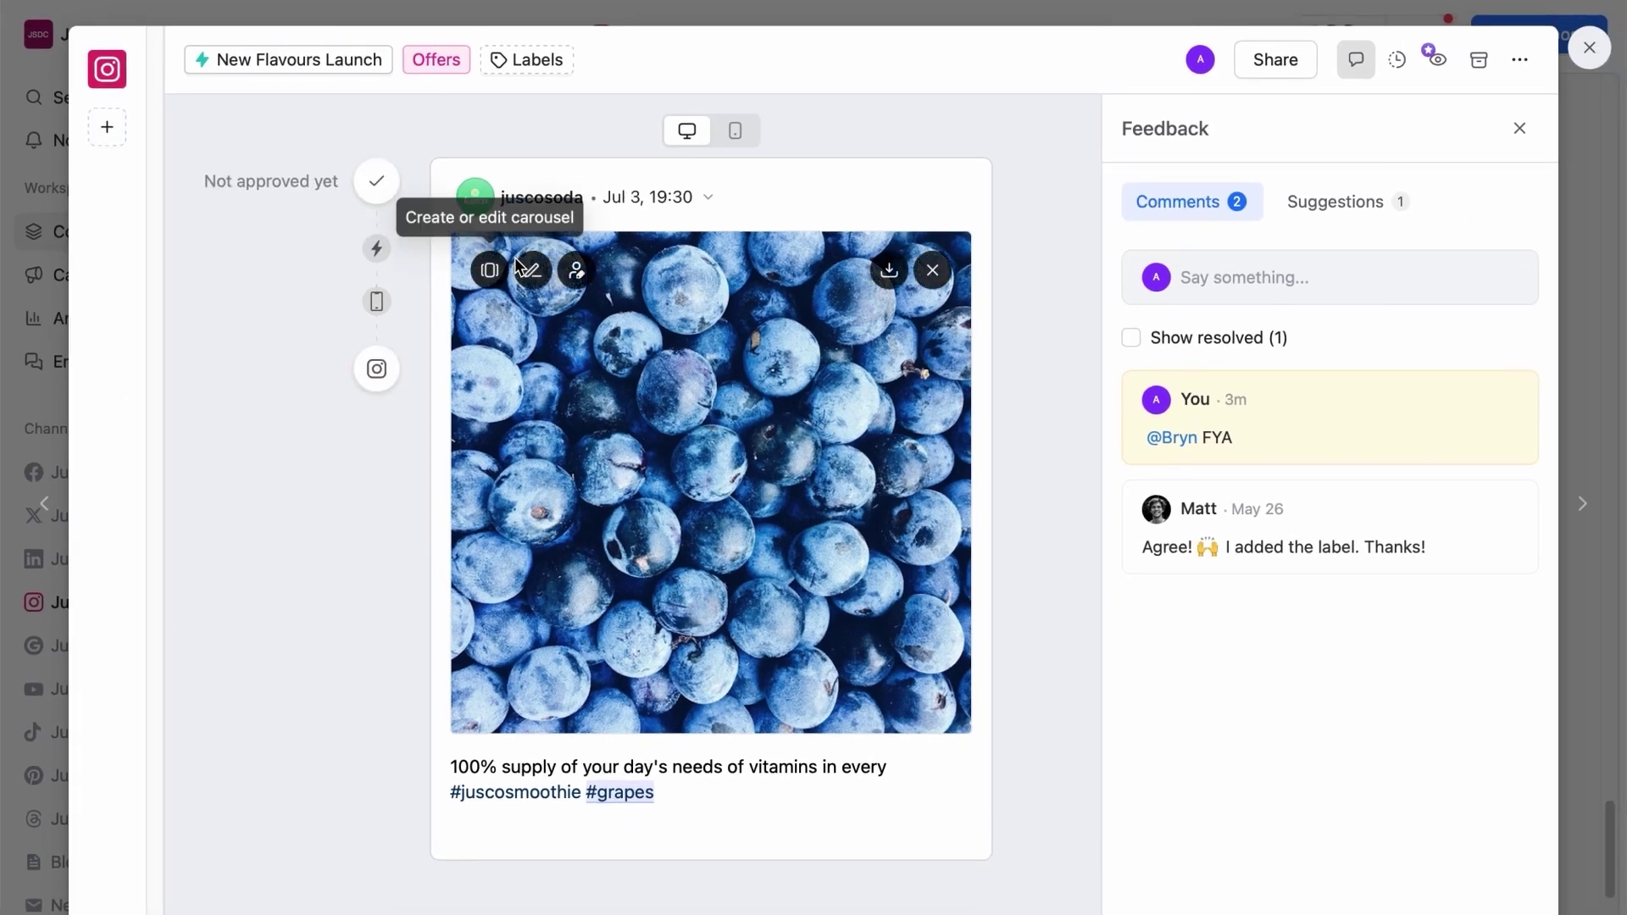
pyautogui.click(532, 273)
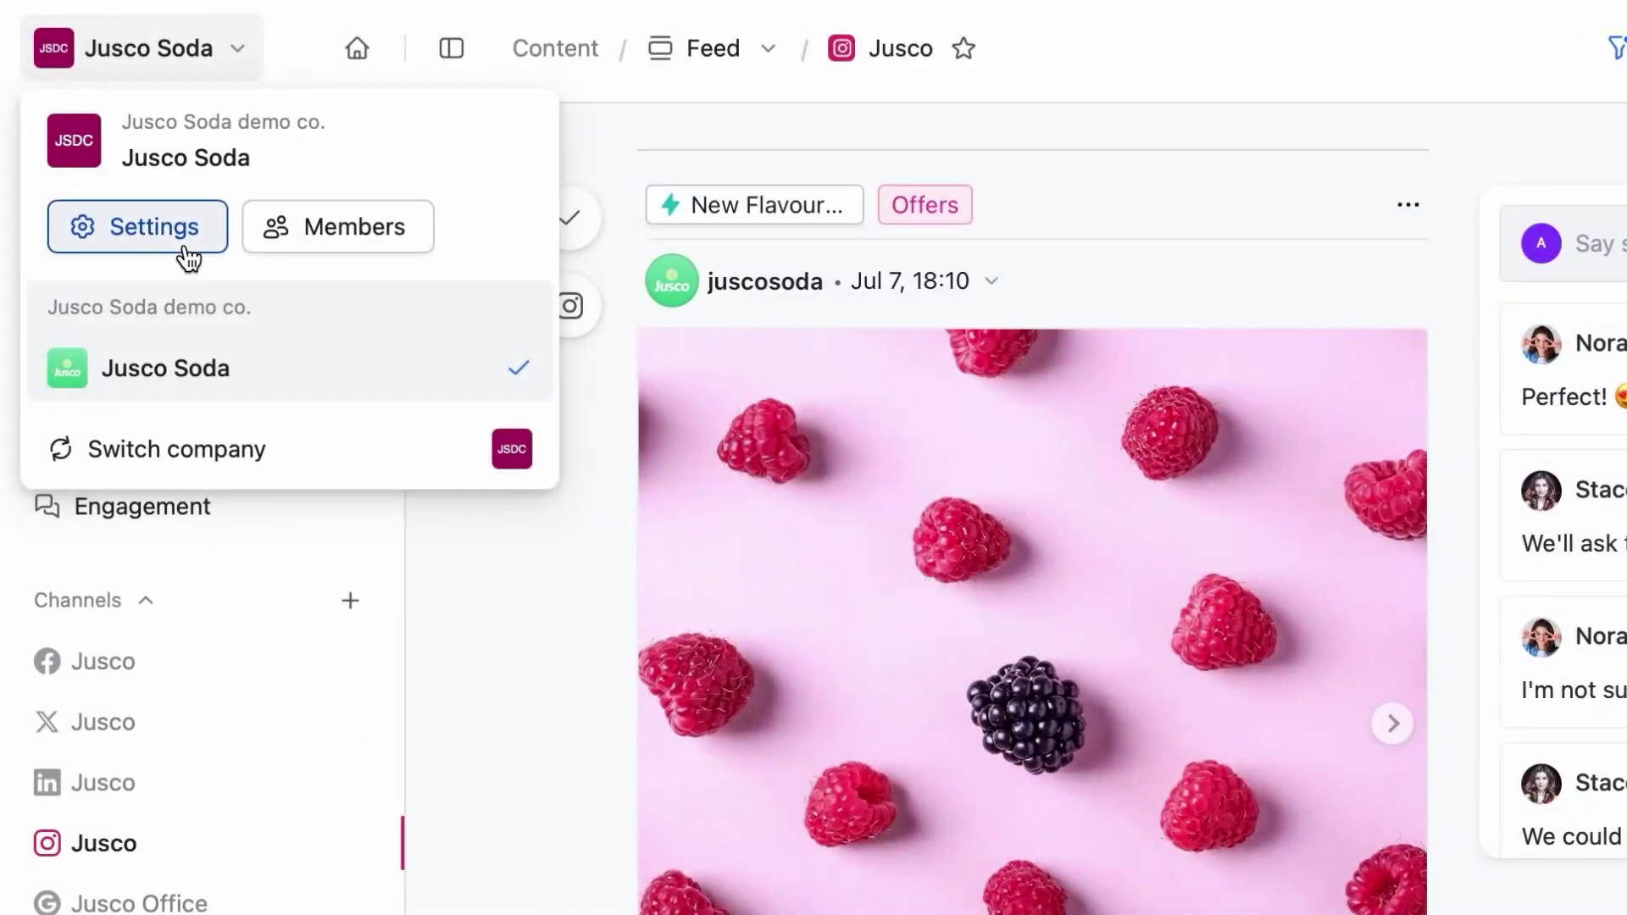
pyautogui.click(183, 248)
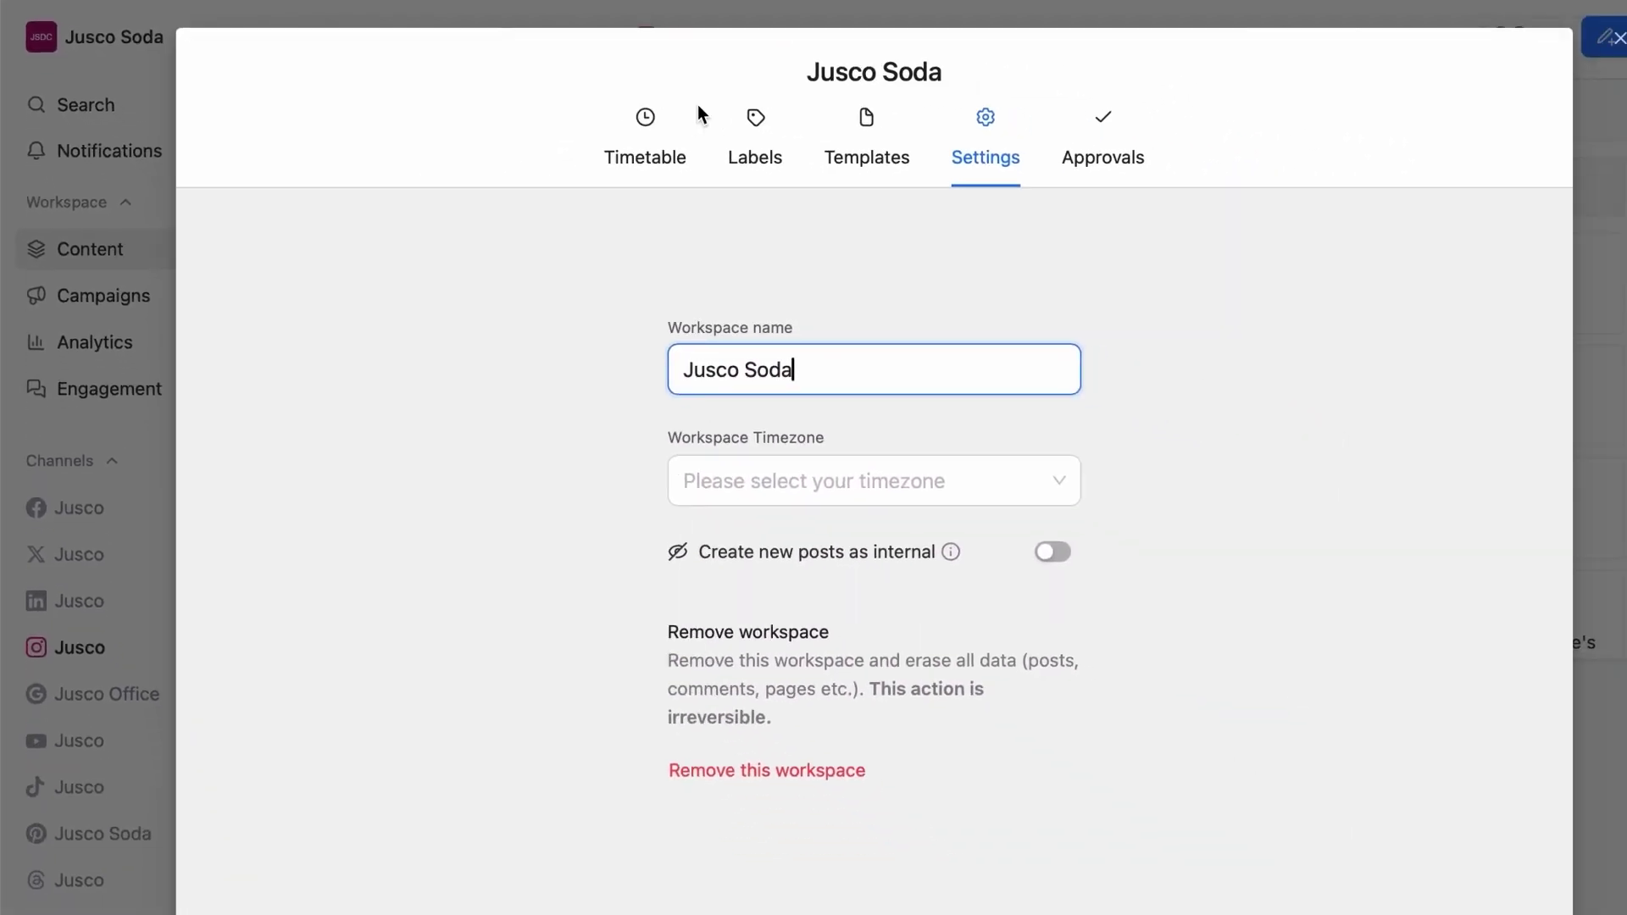
pyautogui.click(746, 190)
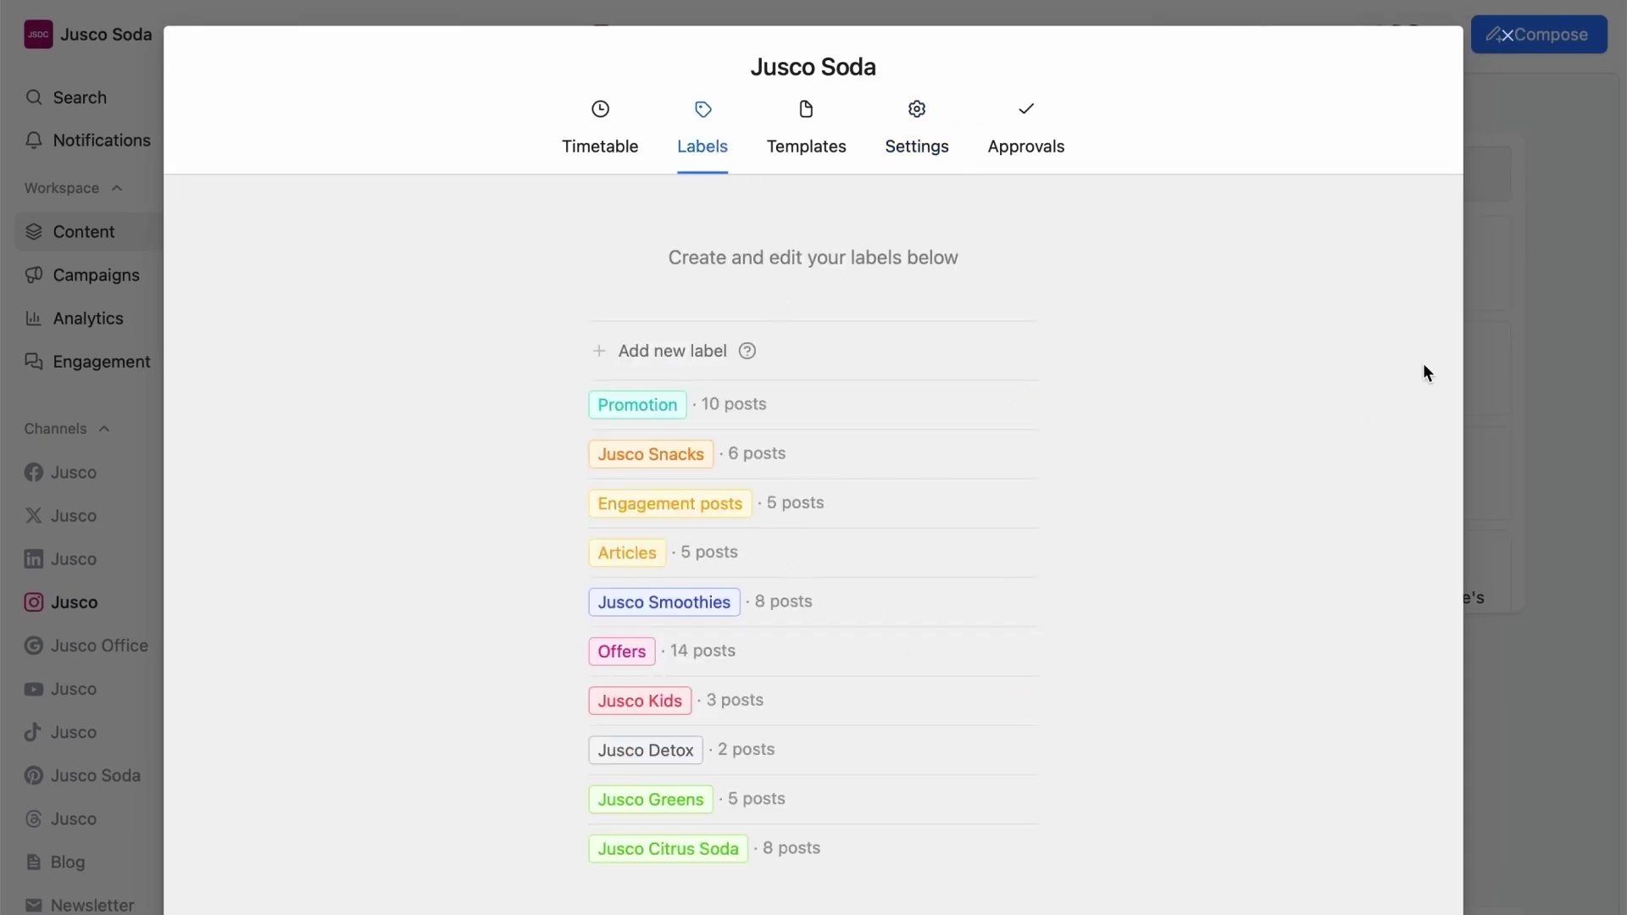
# - Close settings and expand the Labels list in the feed's Filter & sort panel
pyautogui.click(1508, 35)
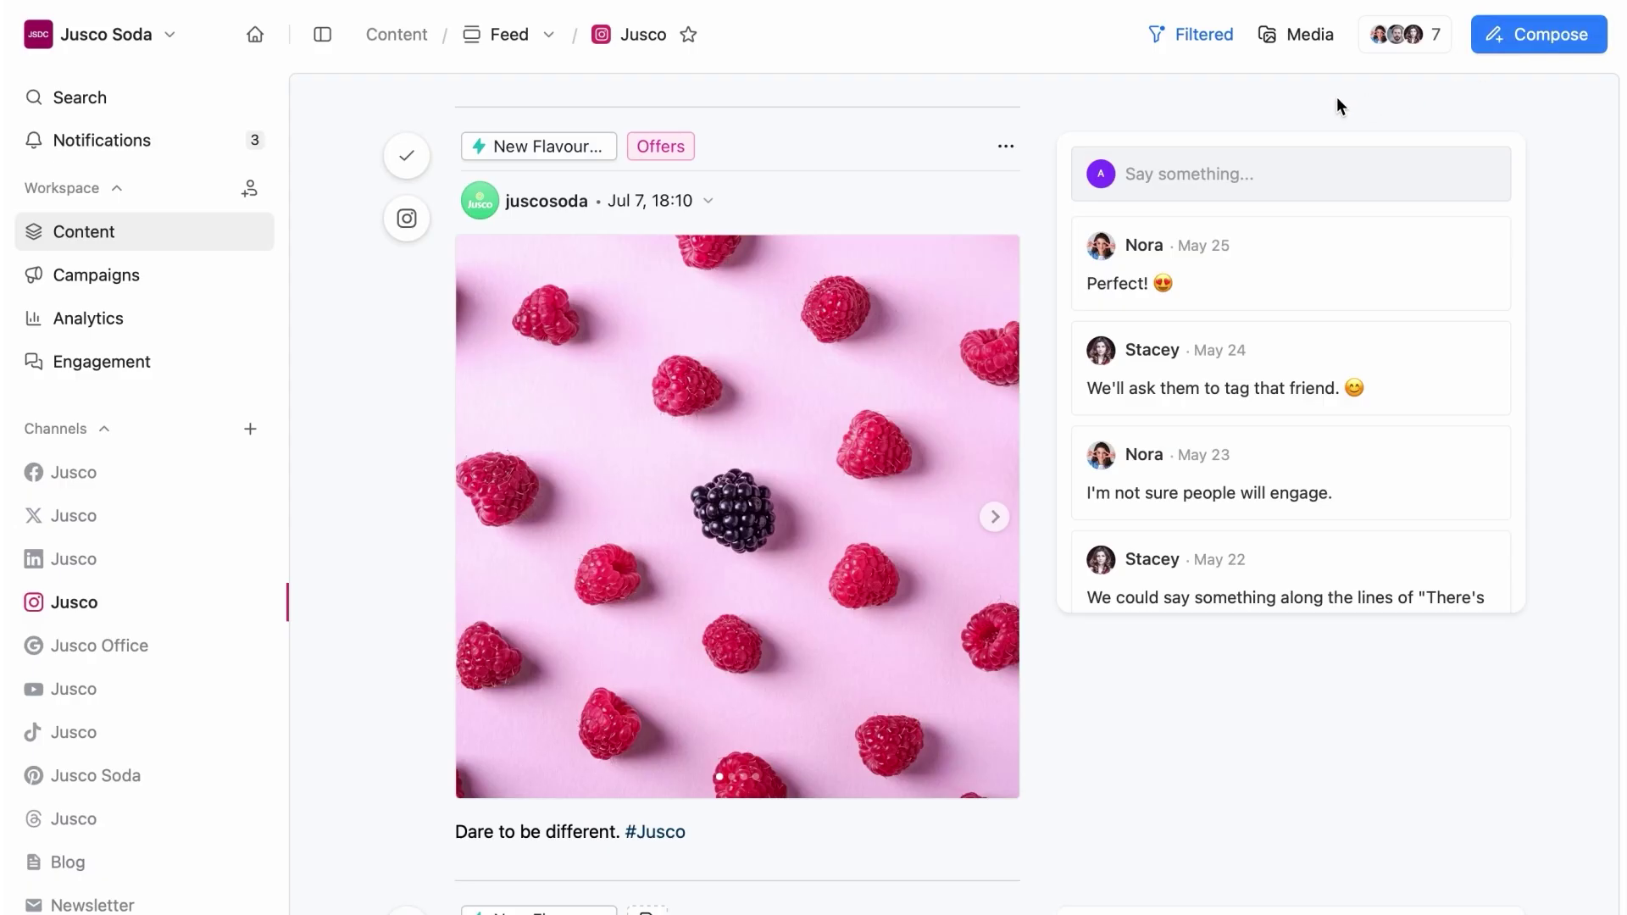
pyautogui.click(1225, 35)
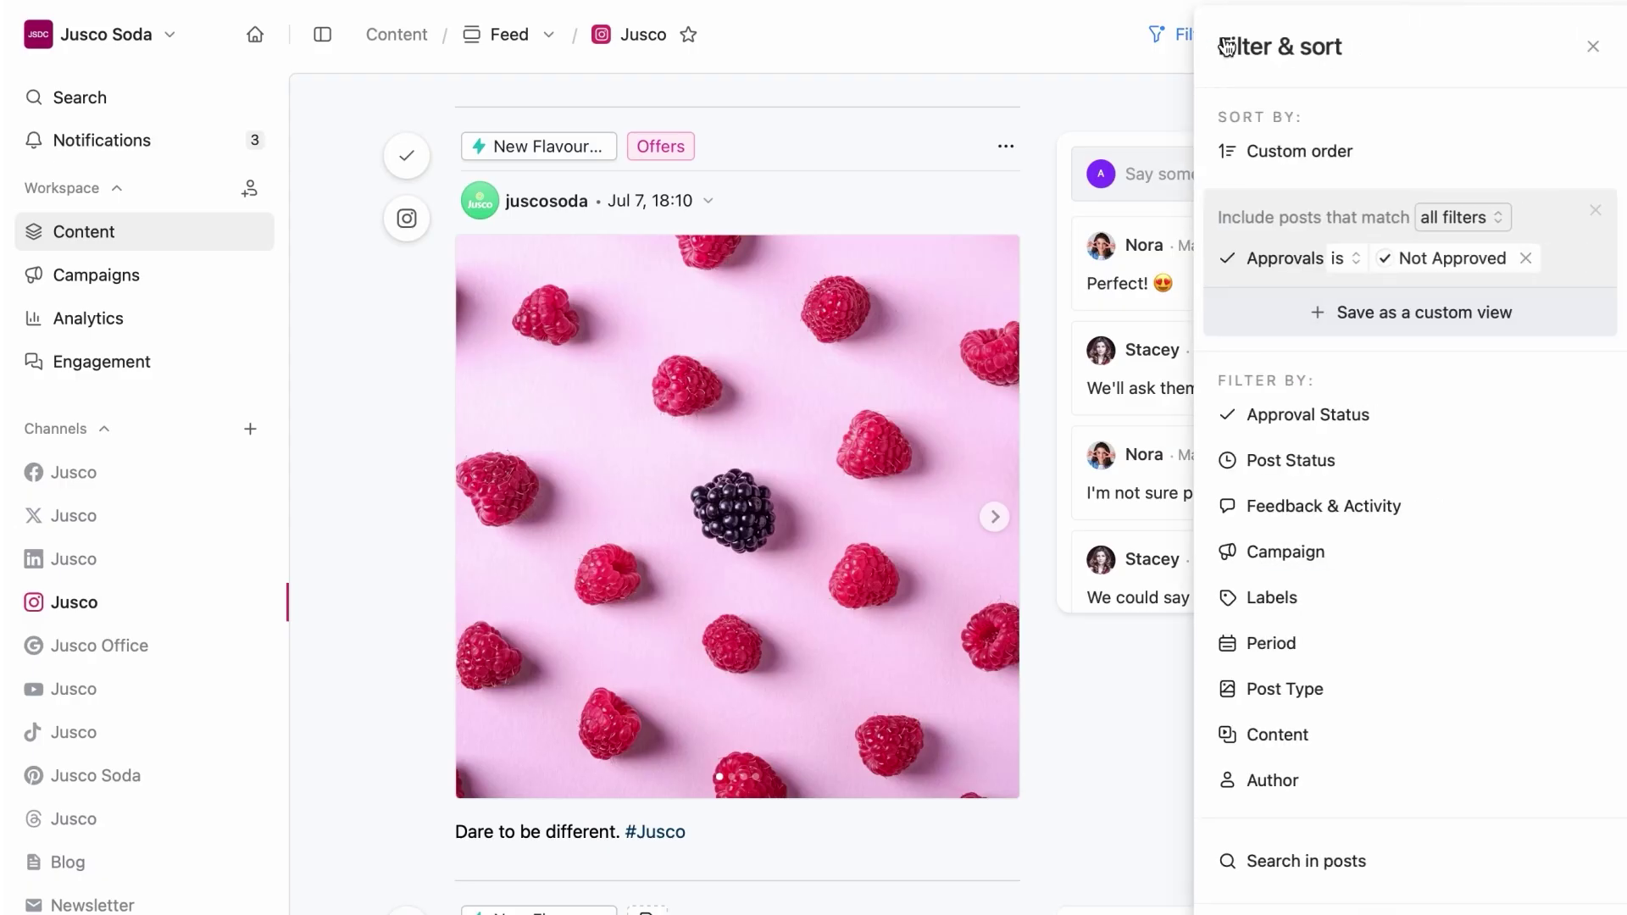
pyautogui.click(1289, 607)
pyautogui.scroll(-3, 1293, 616)
pyautogui.scroll(-1, 1293, 614)
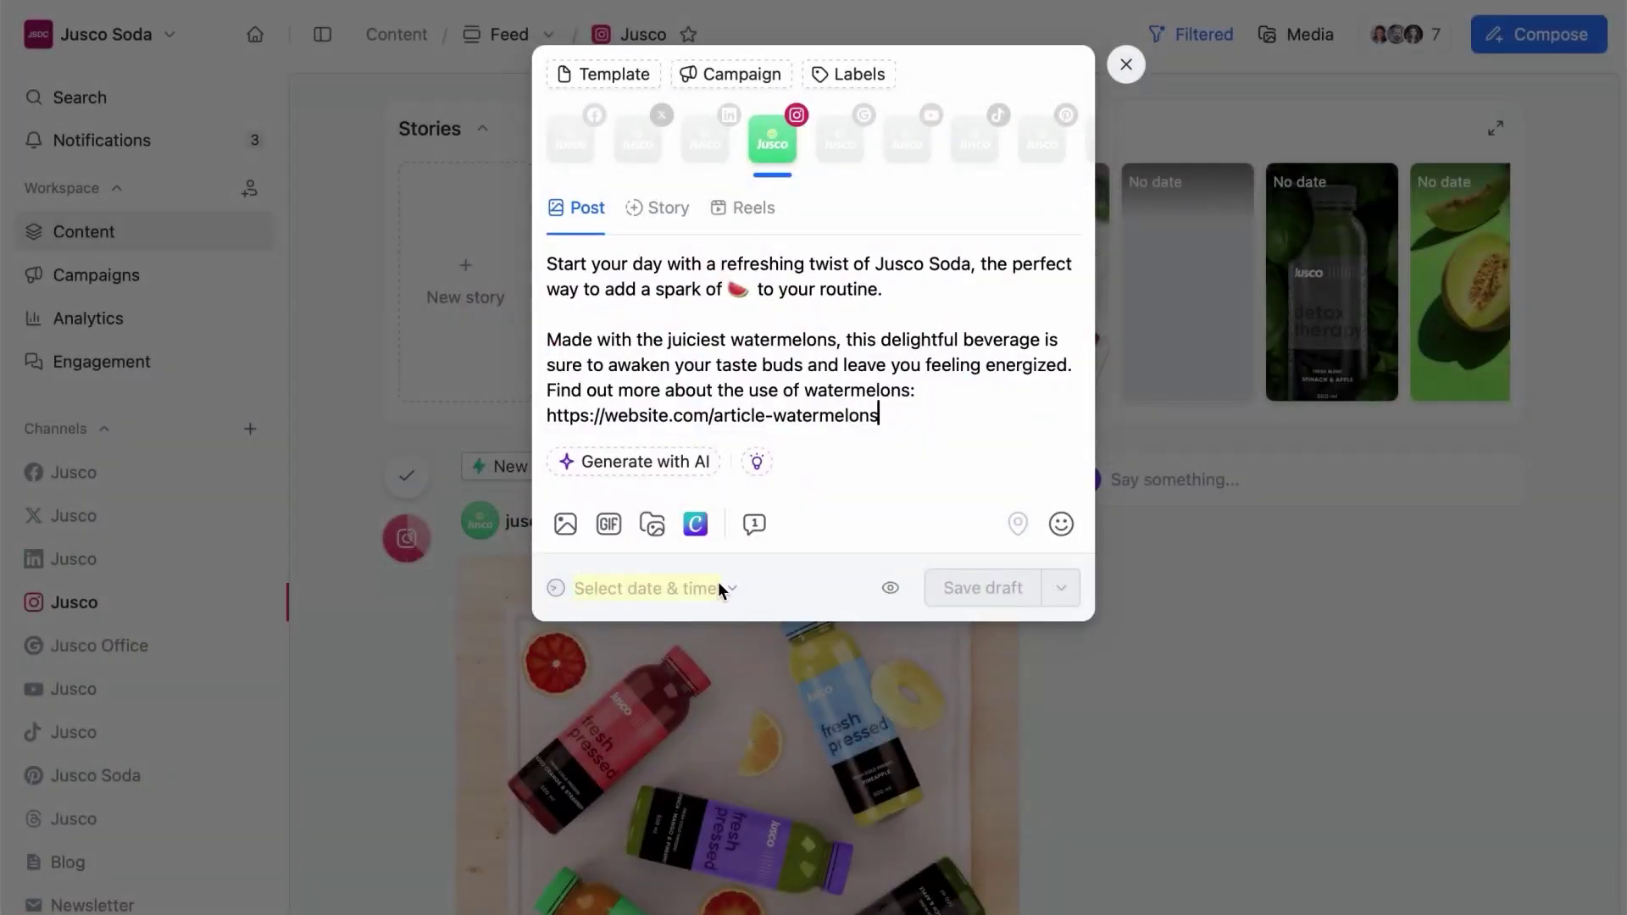
# - Make the watermelon post repeat weekly, five times from Jun 19 to Jul 17
pyautogui.click(718, 585)
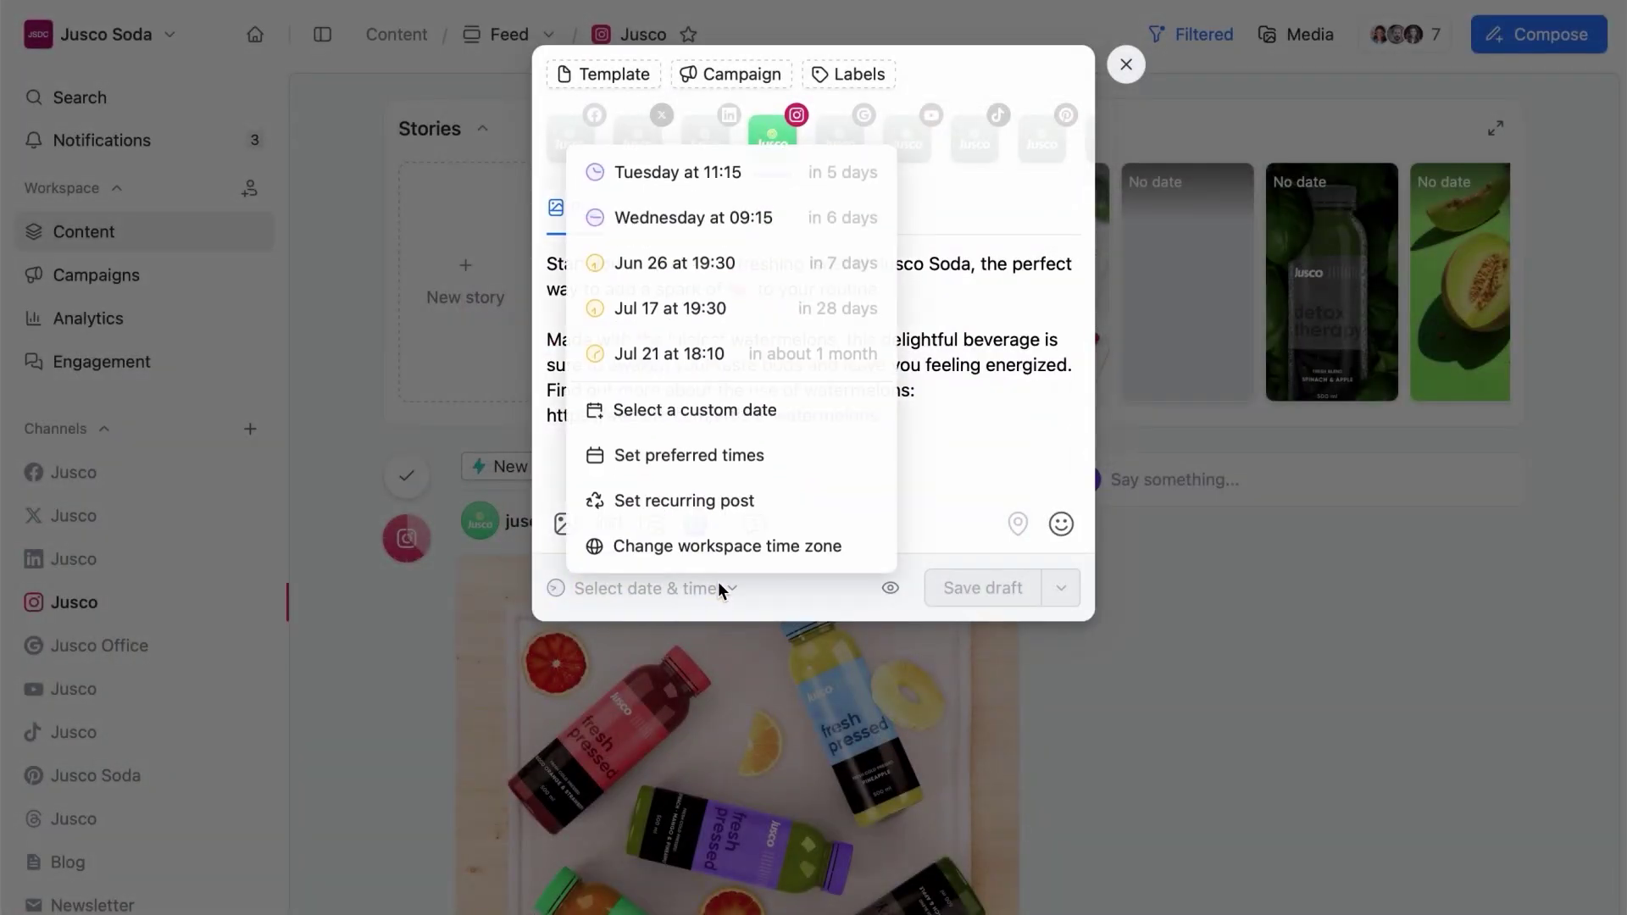
pyautogui.click(734, 506)
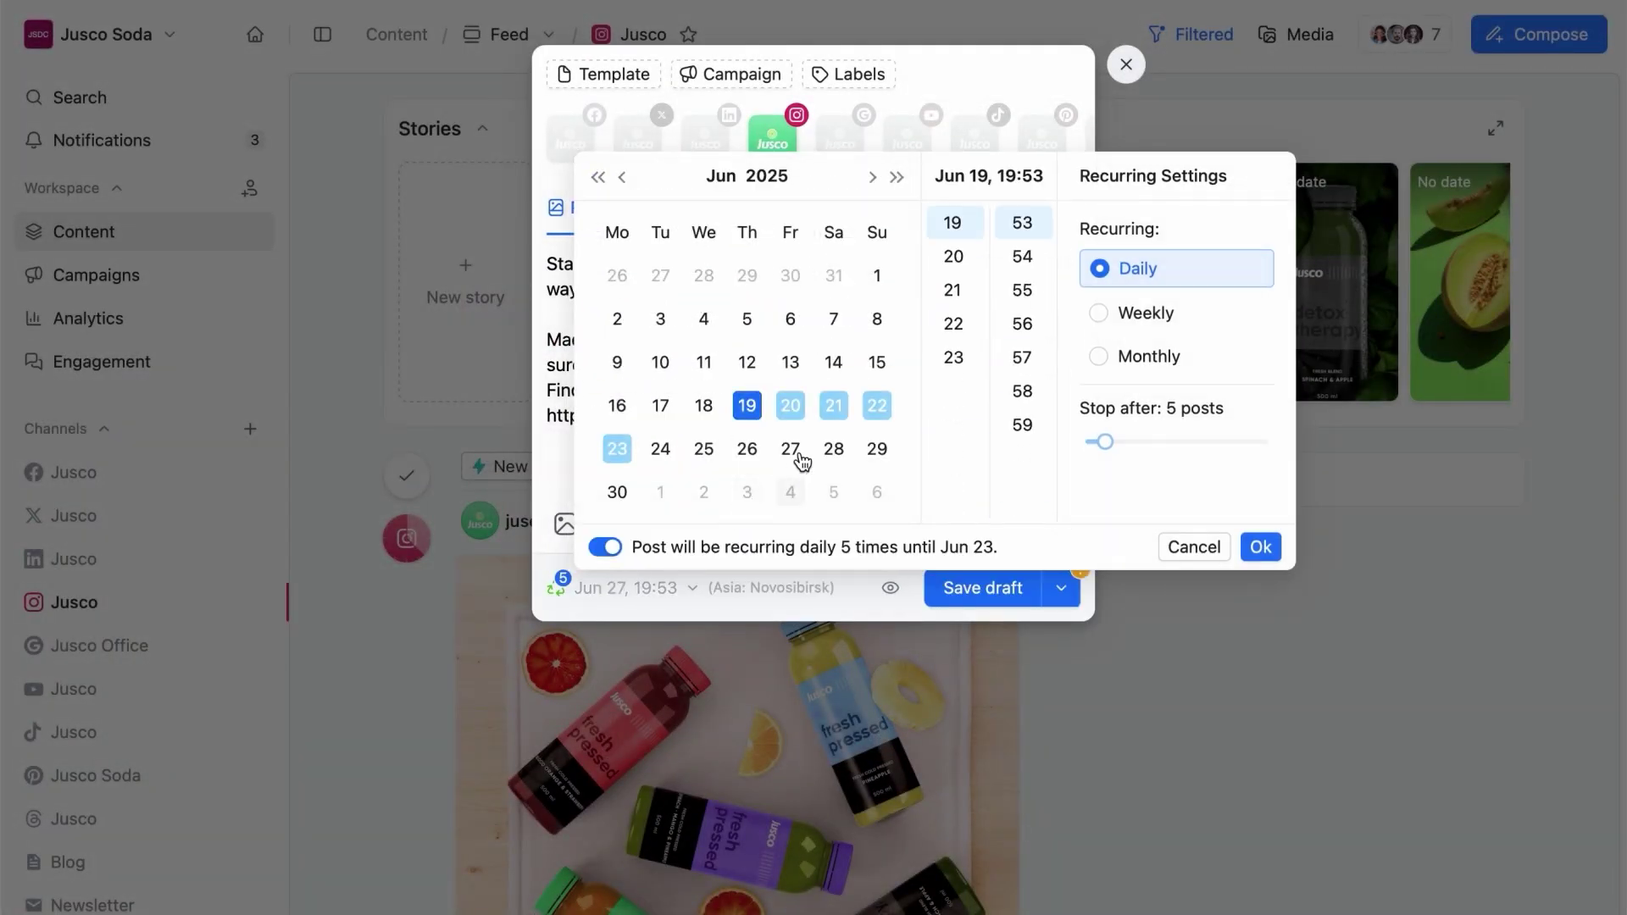
pyautogui.click(1101, 320)
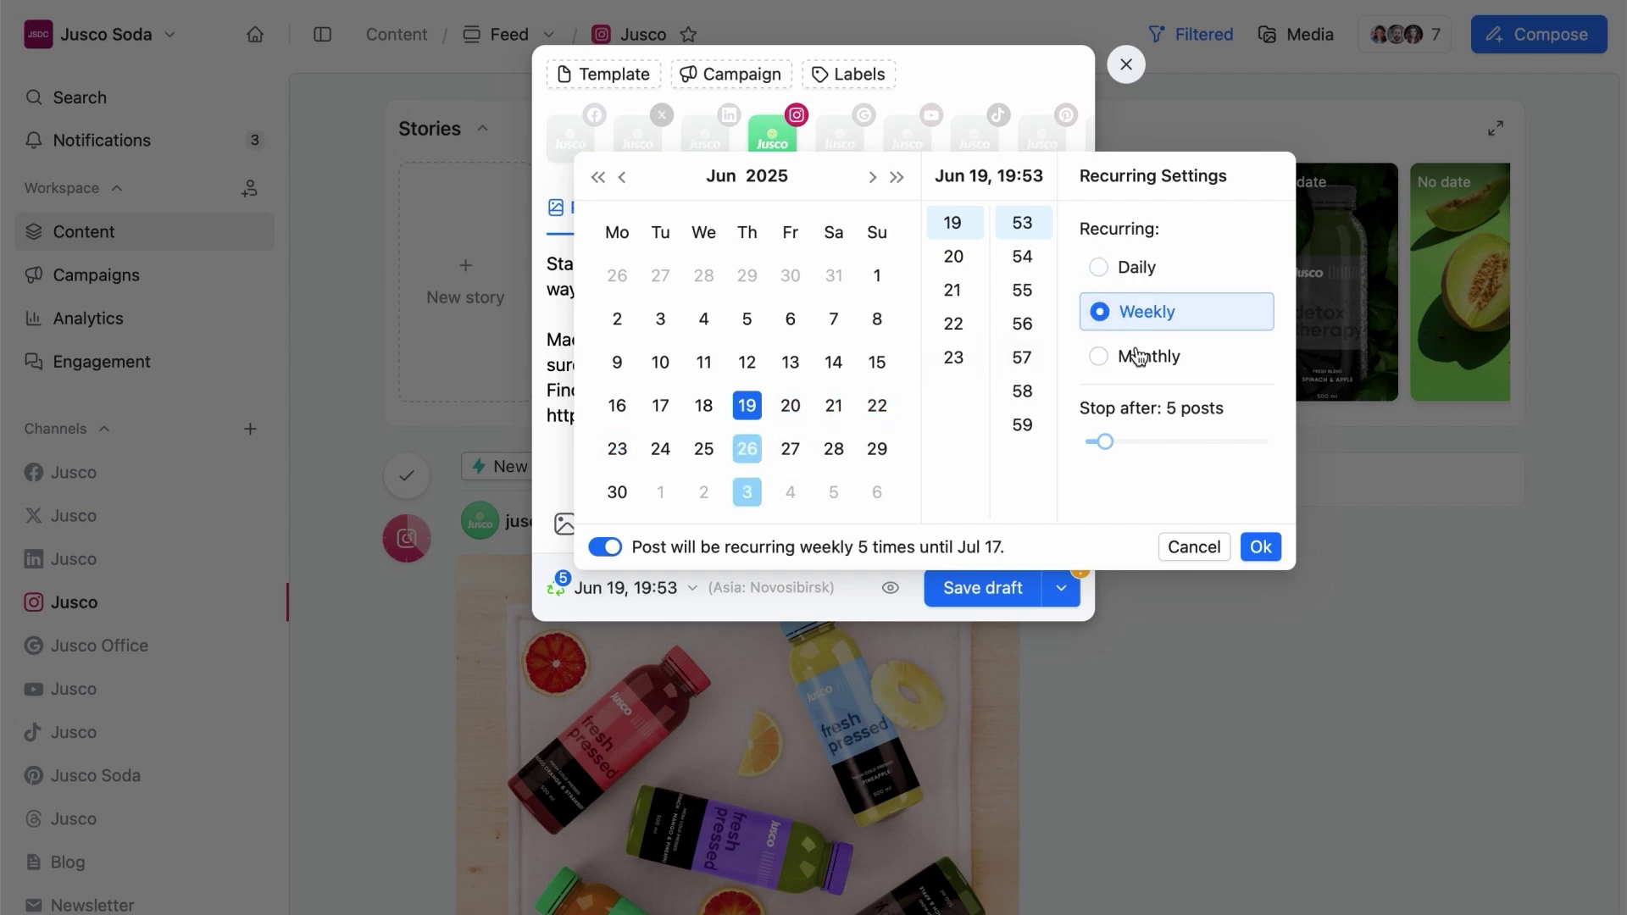
pyautogui.click(1260, 549)
# - Browse the New Flavours Launch campaign's Calendar, Media and Analytics tabs, then go to Engagement
pyautogui.click(169, 274)
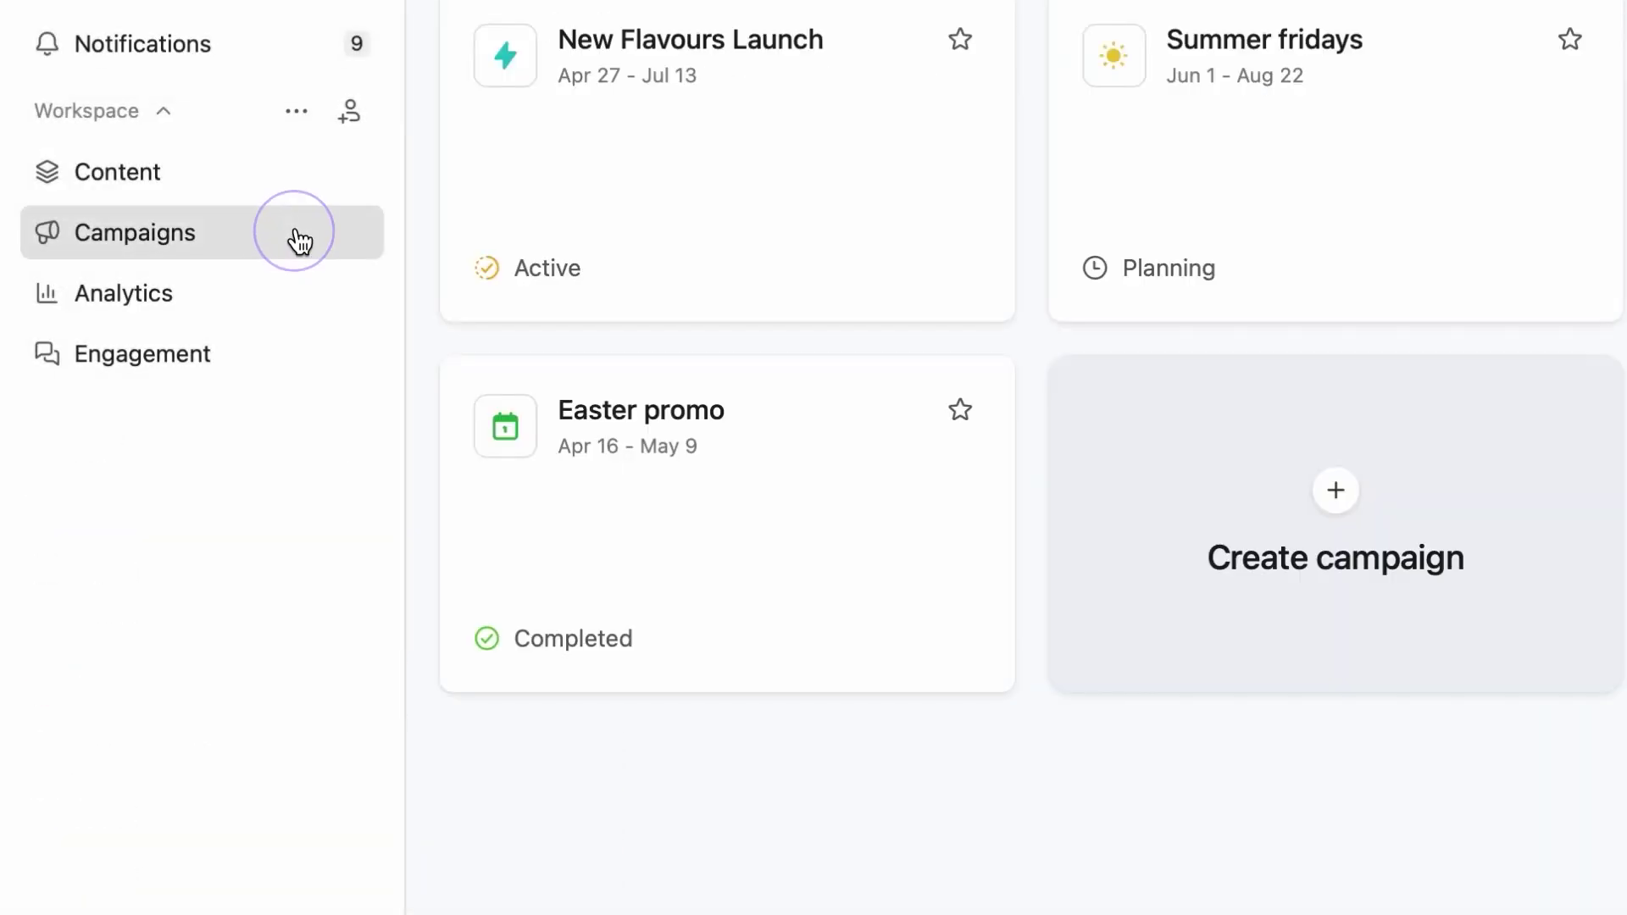
pyautogui.click(643, 228)
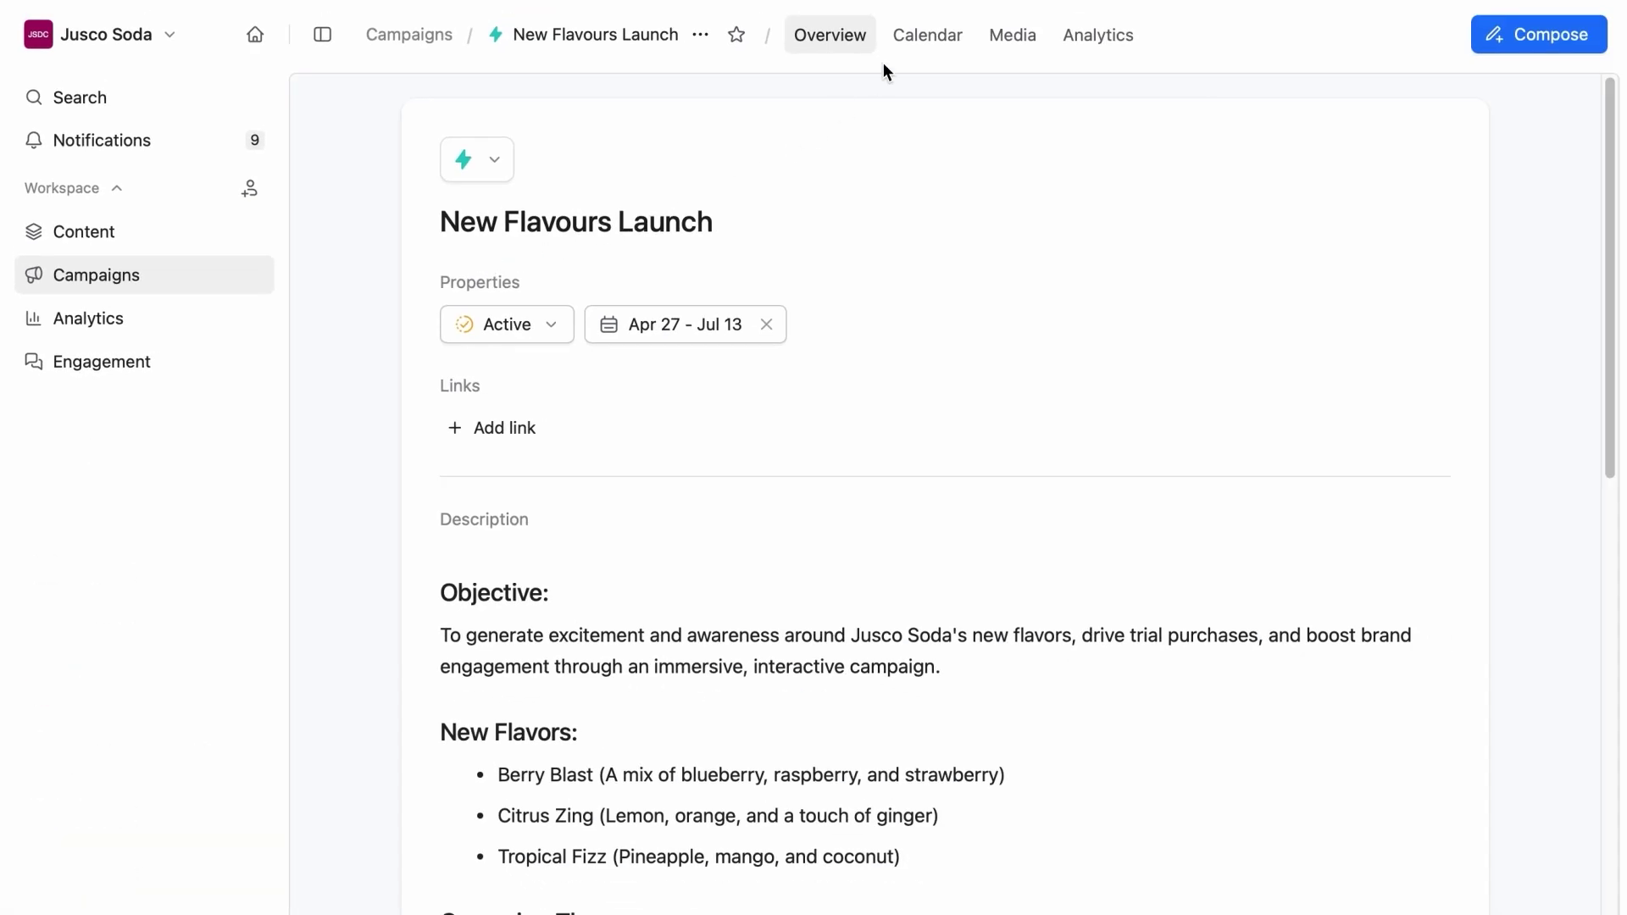
pyautogui.click(917, 42)
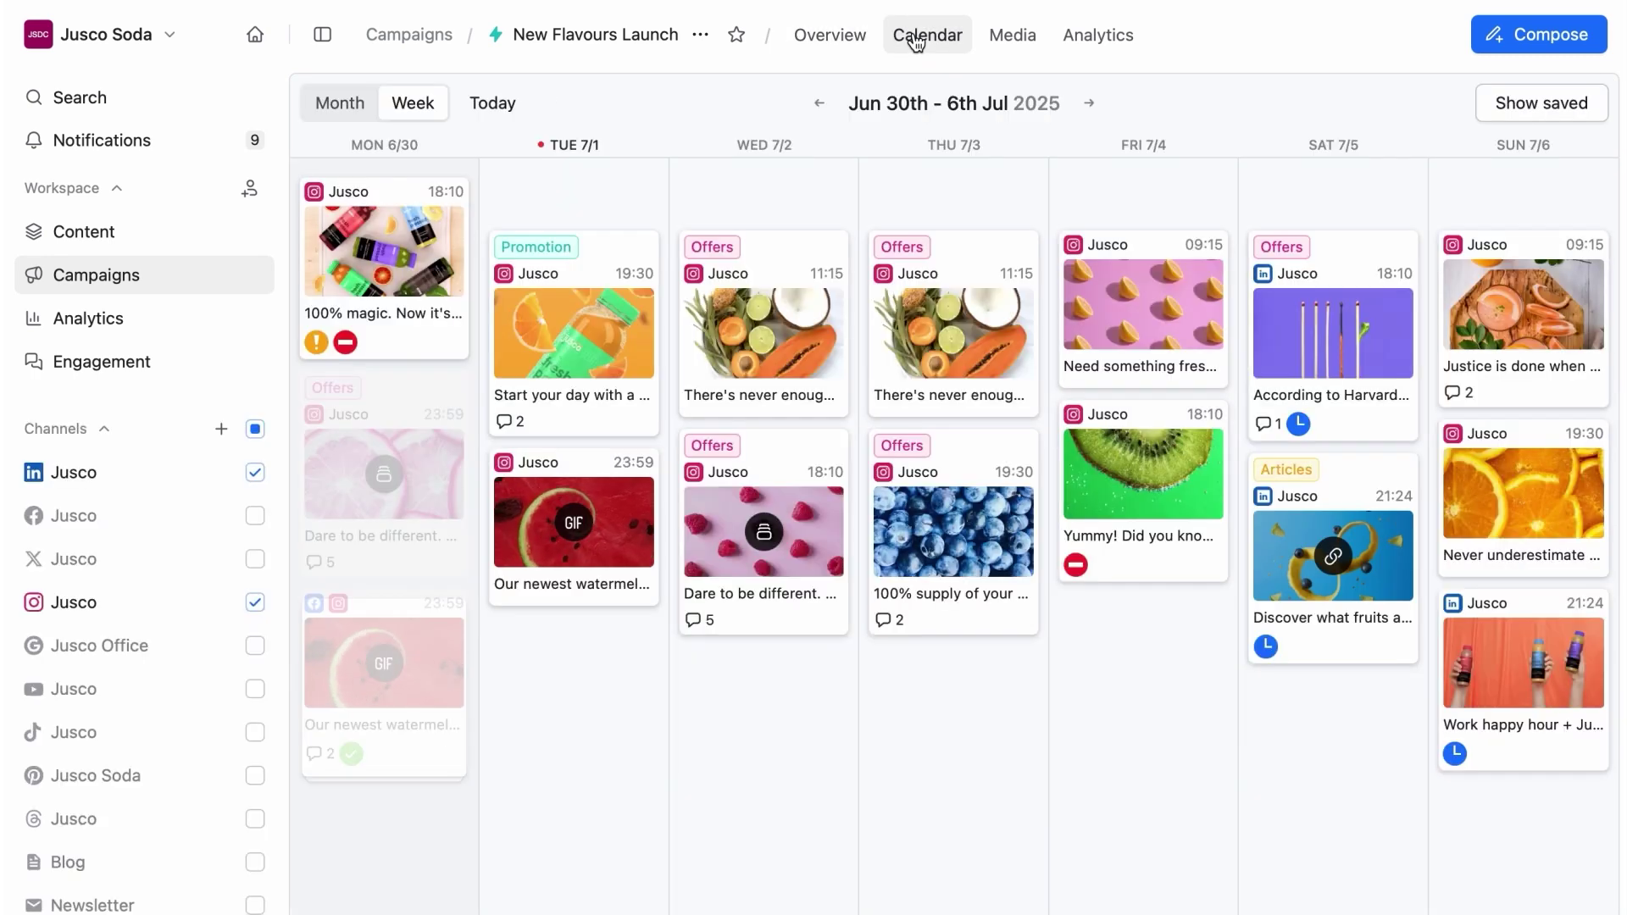
pyautogui.click(1028, 40)
pyautogui.click(1082, 48)
pyautogui.scroll(-3, 1100, 127)
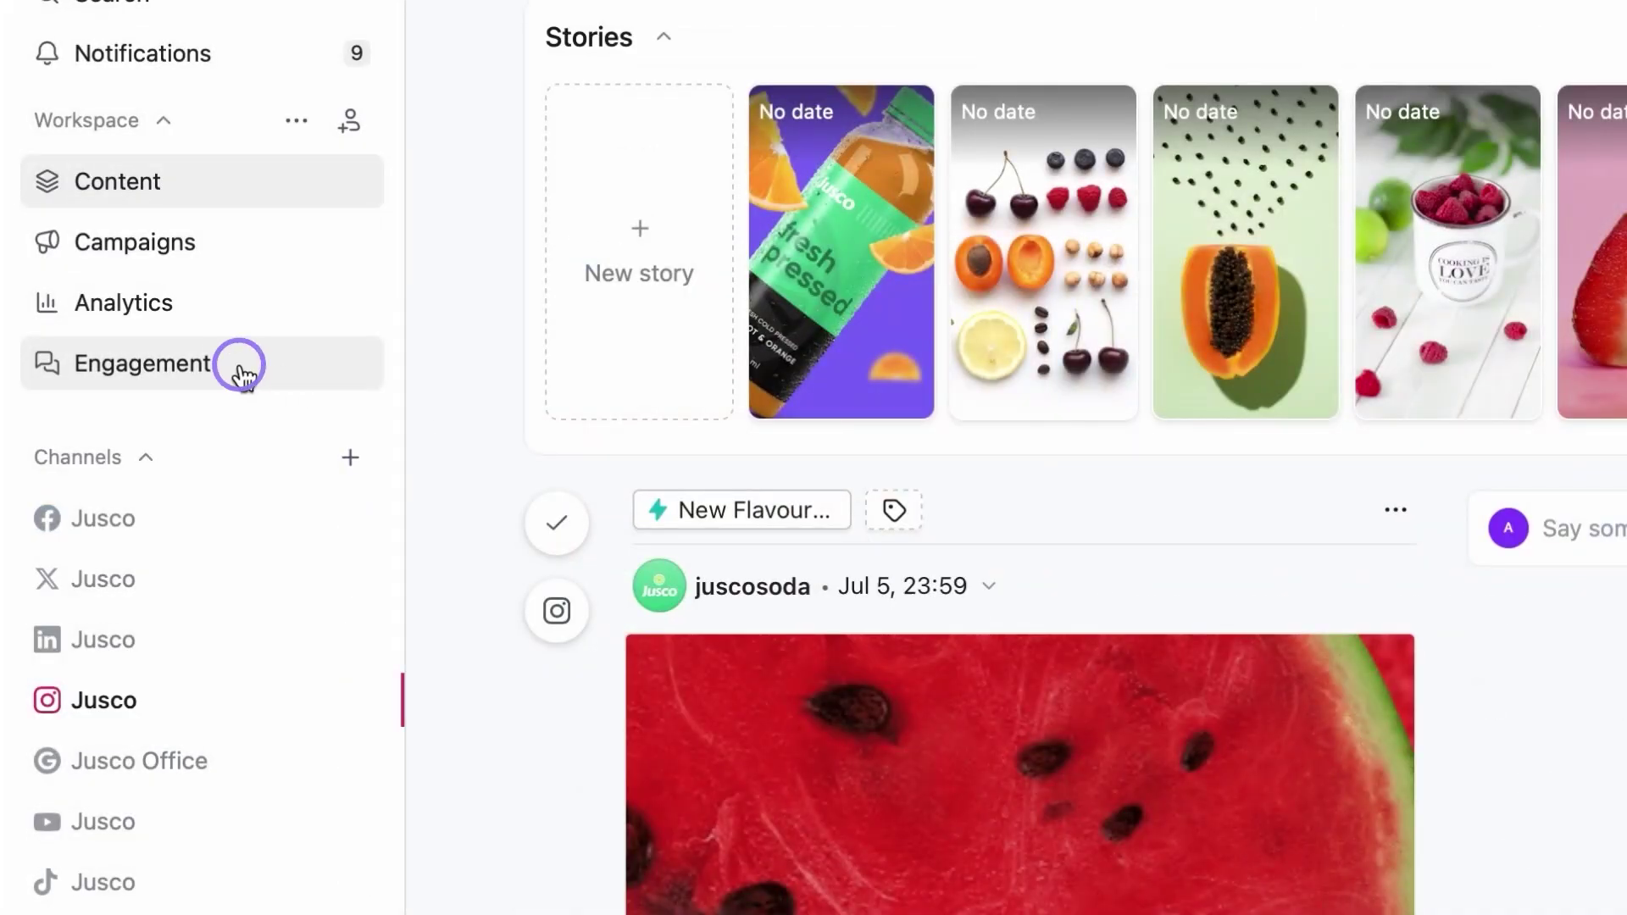
pyautogui.click(241, 373)
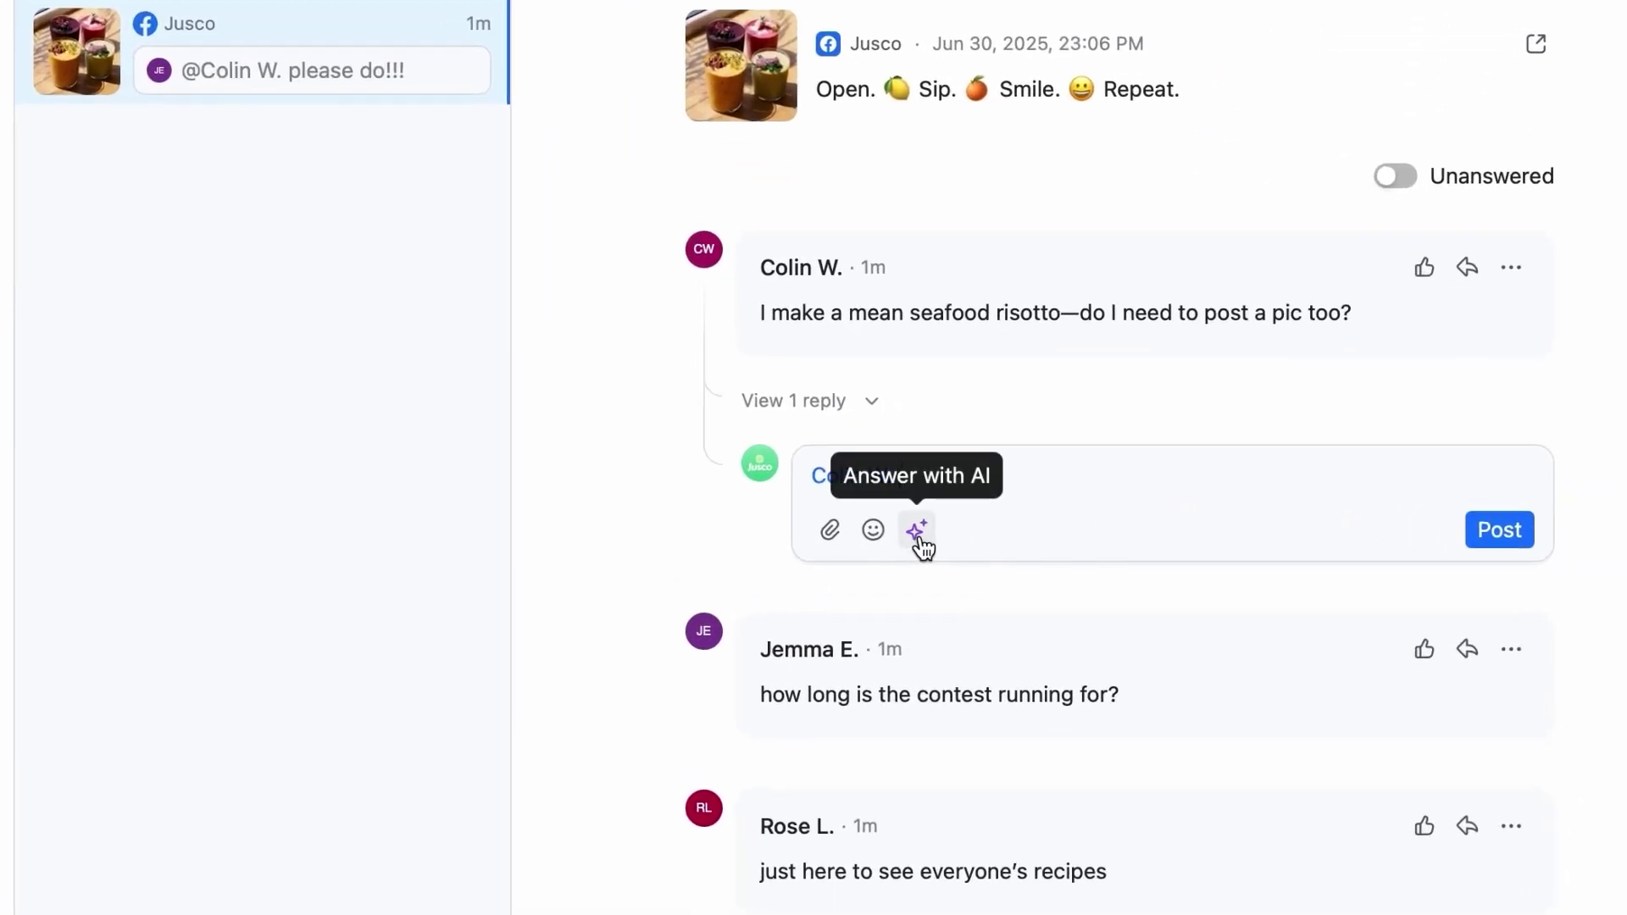
# - Bookmark the Jusco comment thread, mark it done from the Later tab, and return to Open
pyautogui.click(1296, 97)
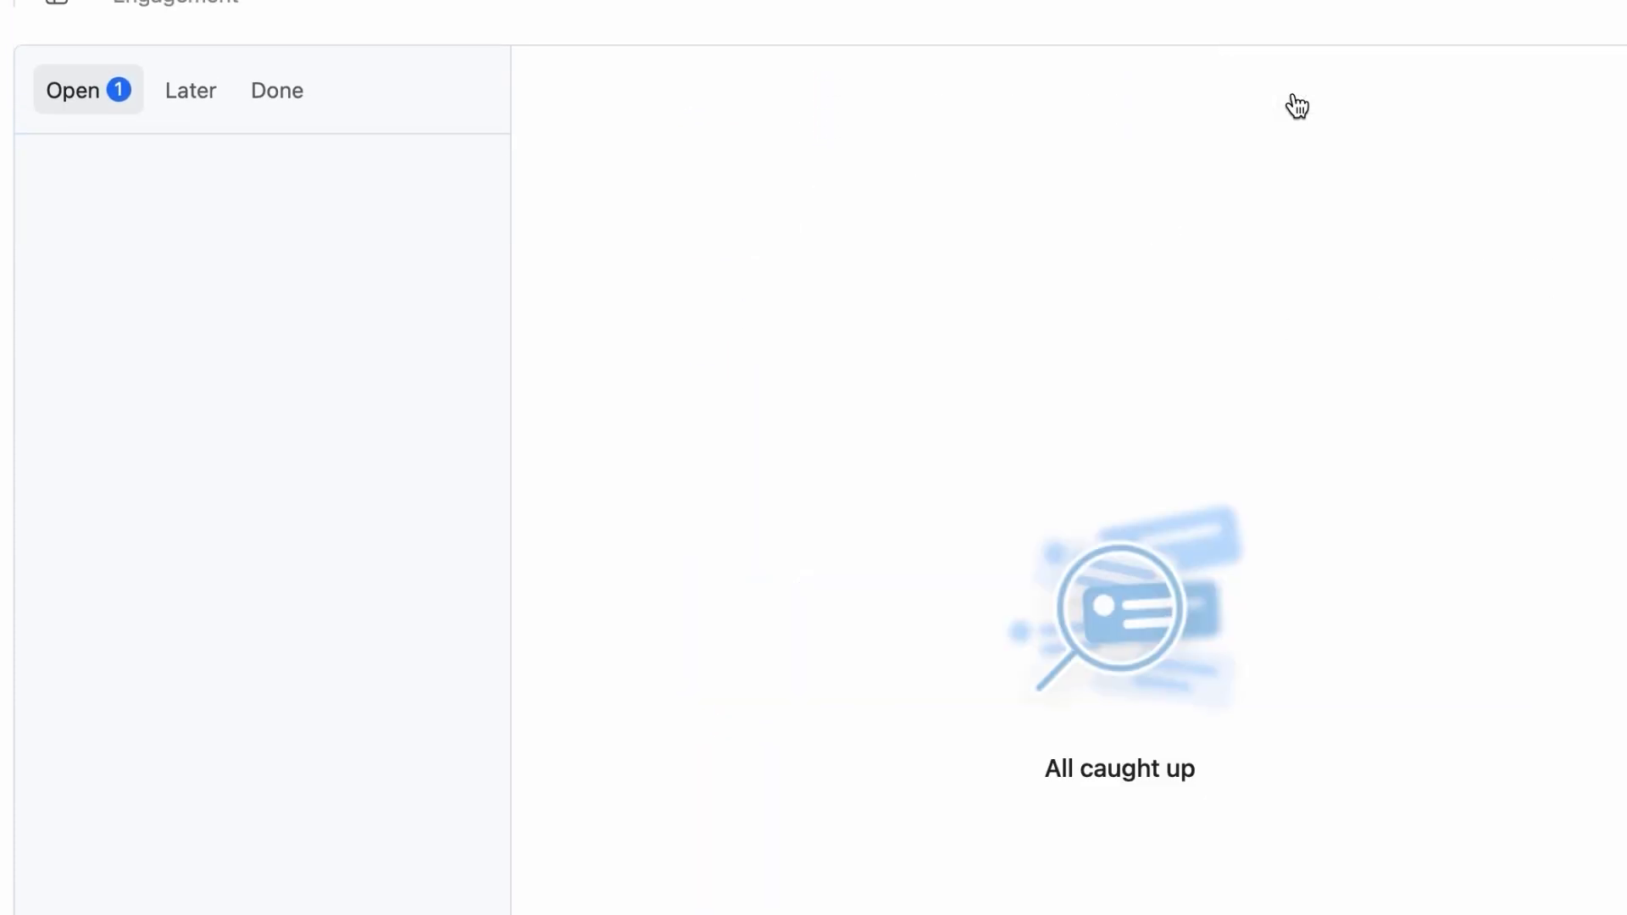
pyautogui.click(159, 95)
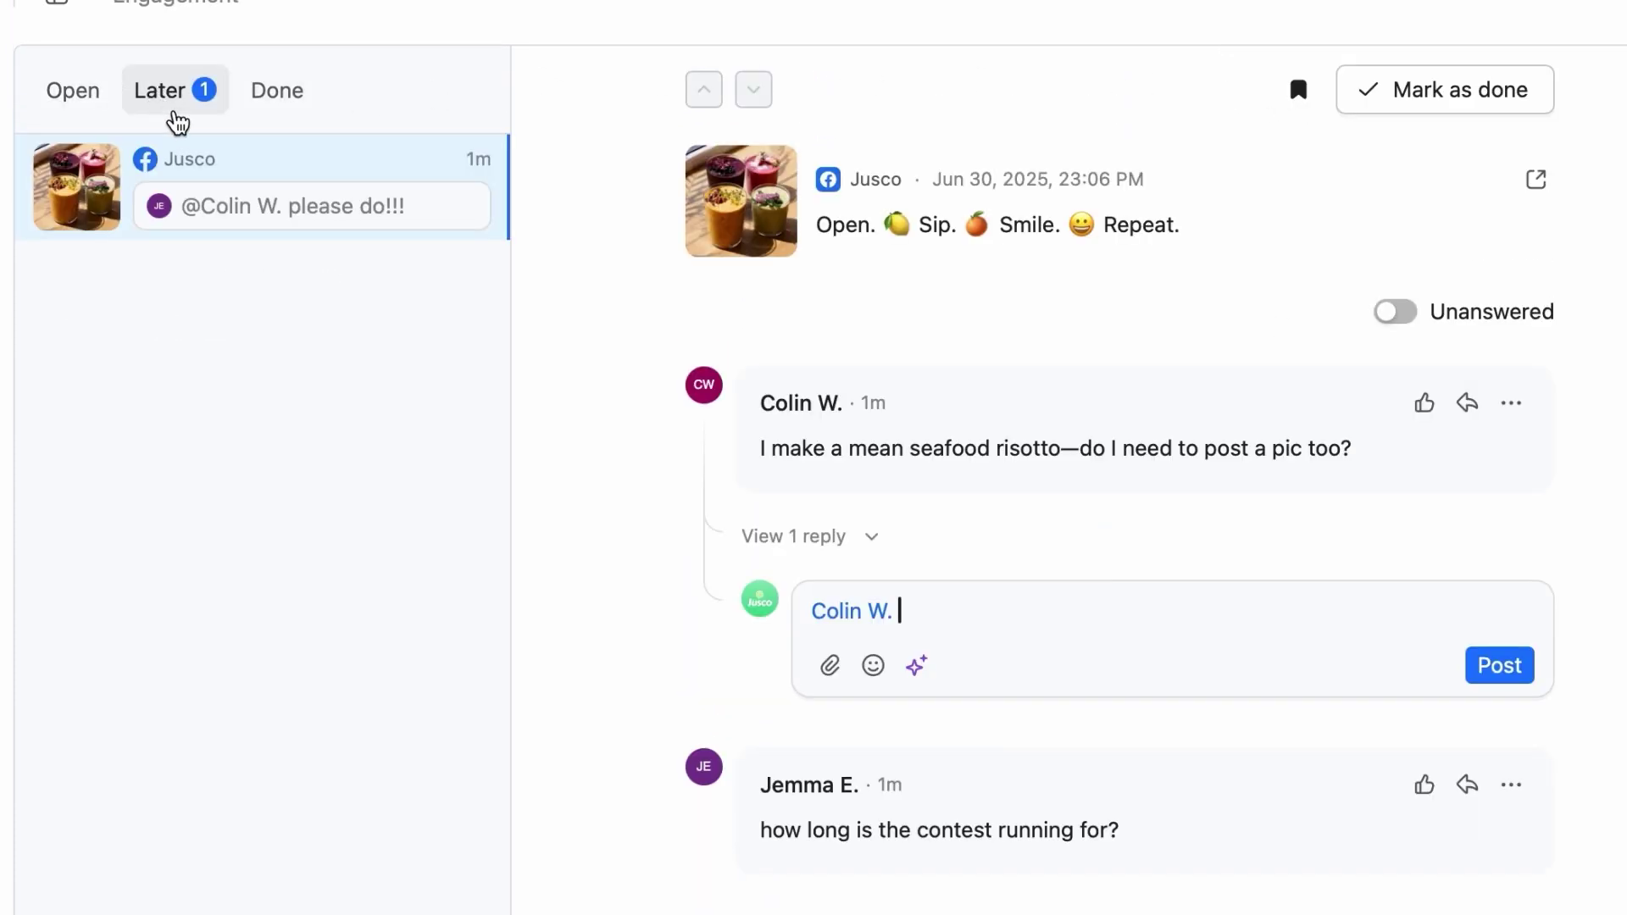
pyautogui.moveTo(209, 161)
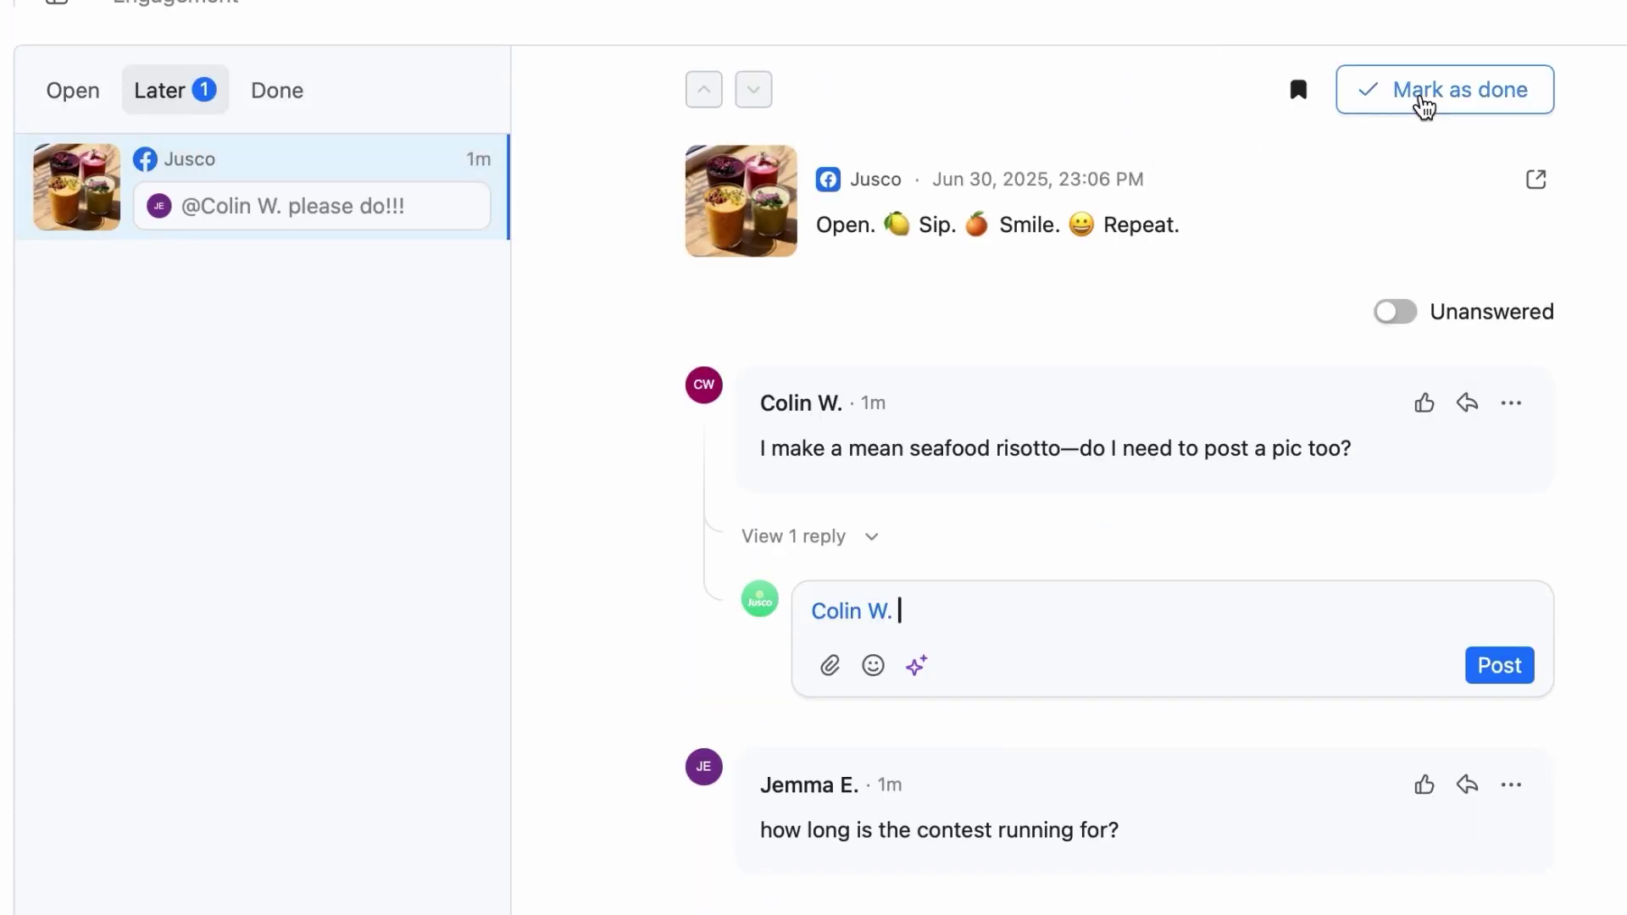
pyautogui.click(1424, 103)
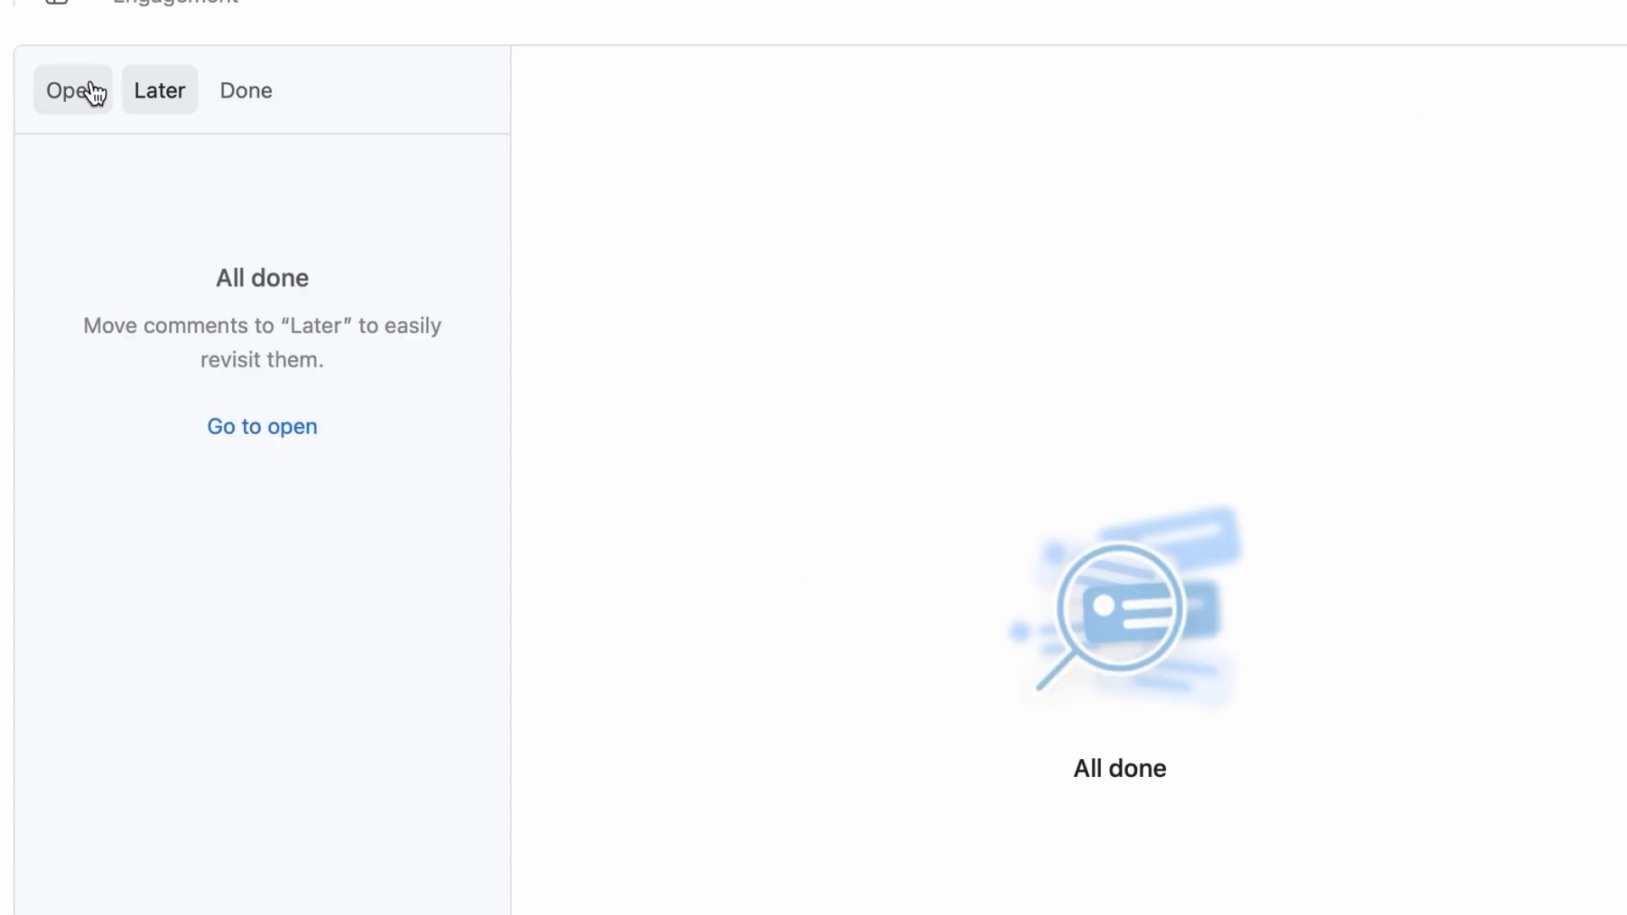
pyautogui.click(74, 93)
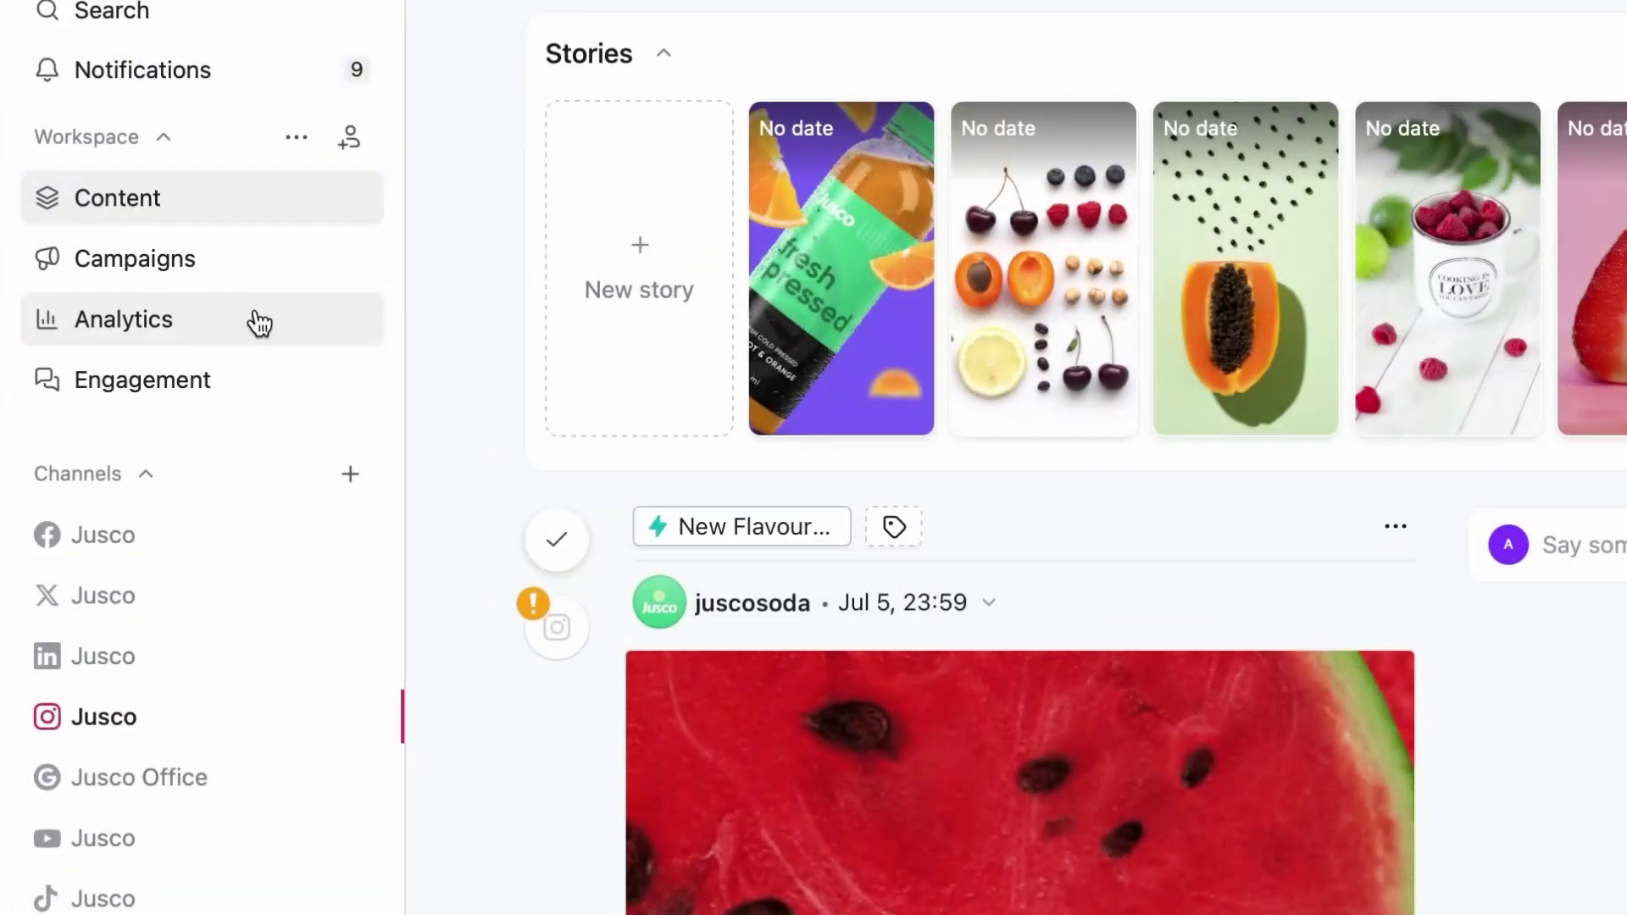
# - Chart reach and views per day in Analytics and sort the content table by views, then engagement
pyautogui.click(254, 319)
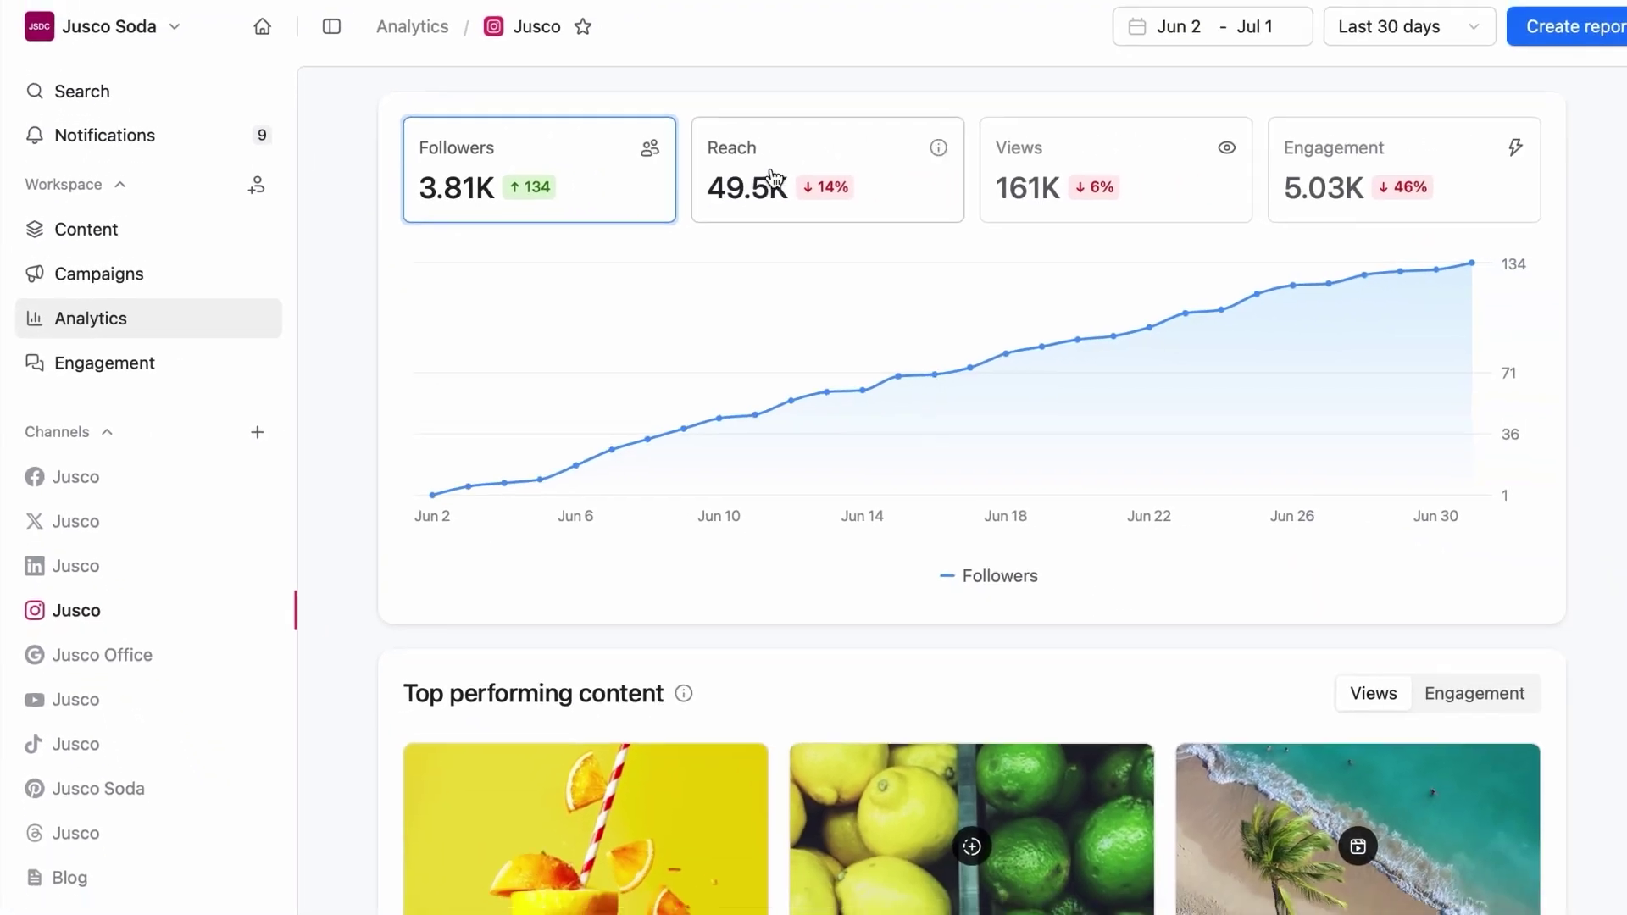
pyautogui.click(1057, 103)
pyautogui.click(1421, 98)
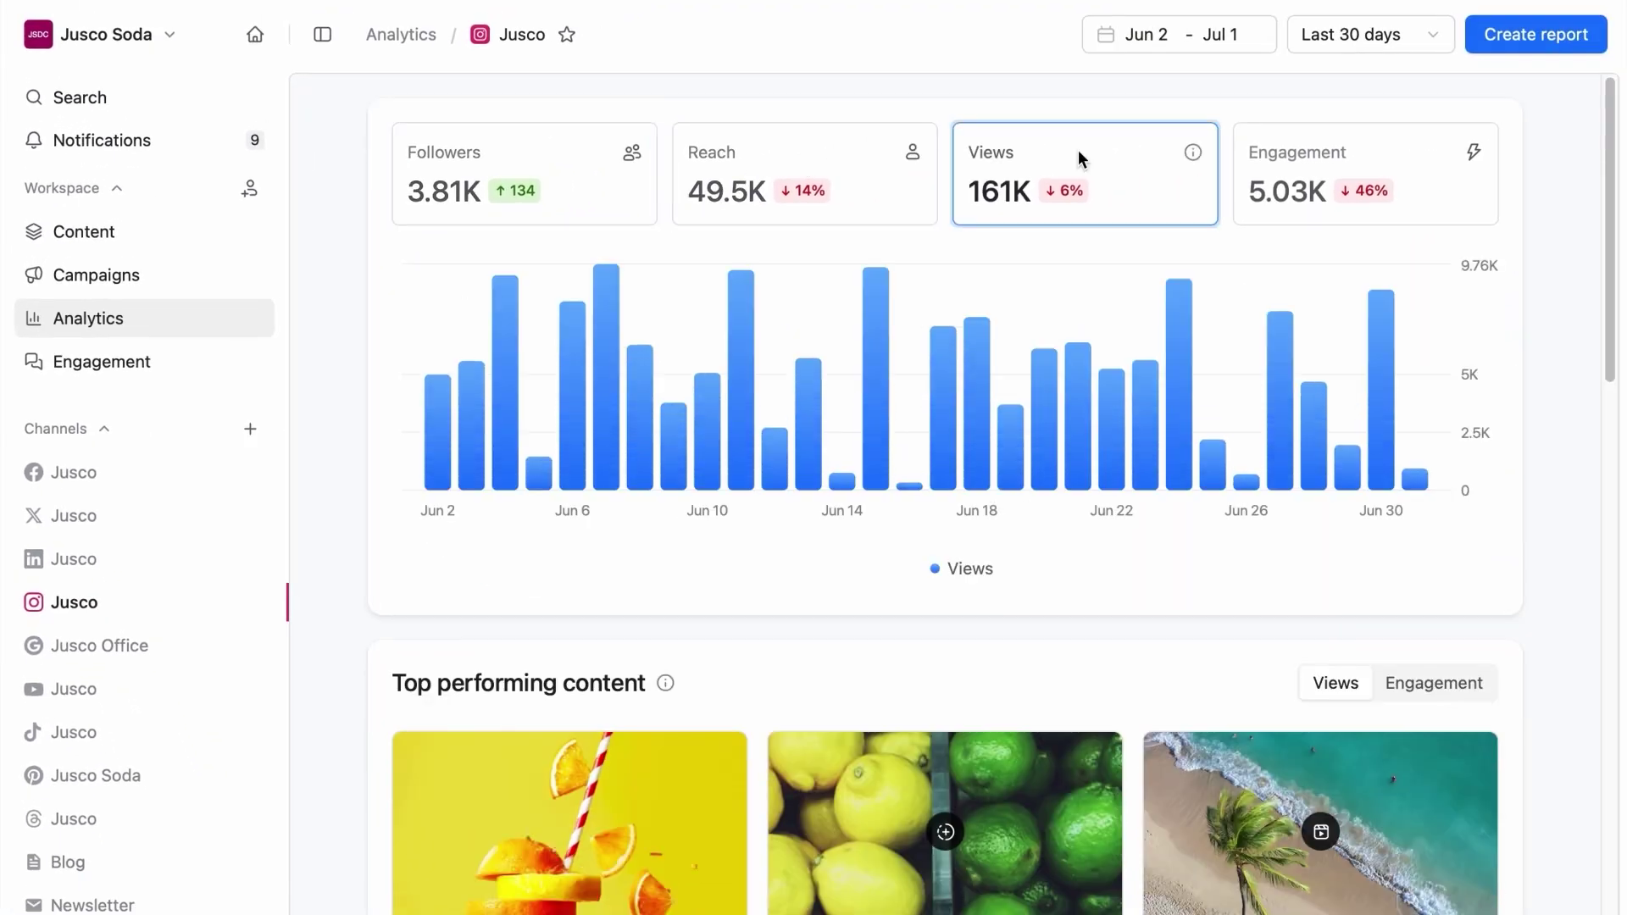
pyautogui.scroll(-7, 1078, 150)
pyautogui.scroll(-3, 1078, 150)
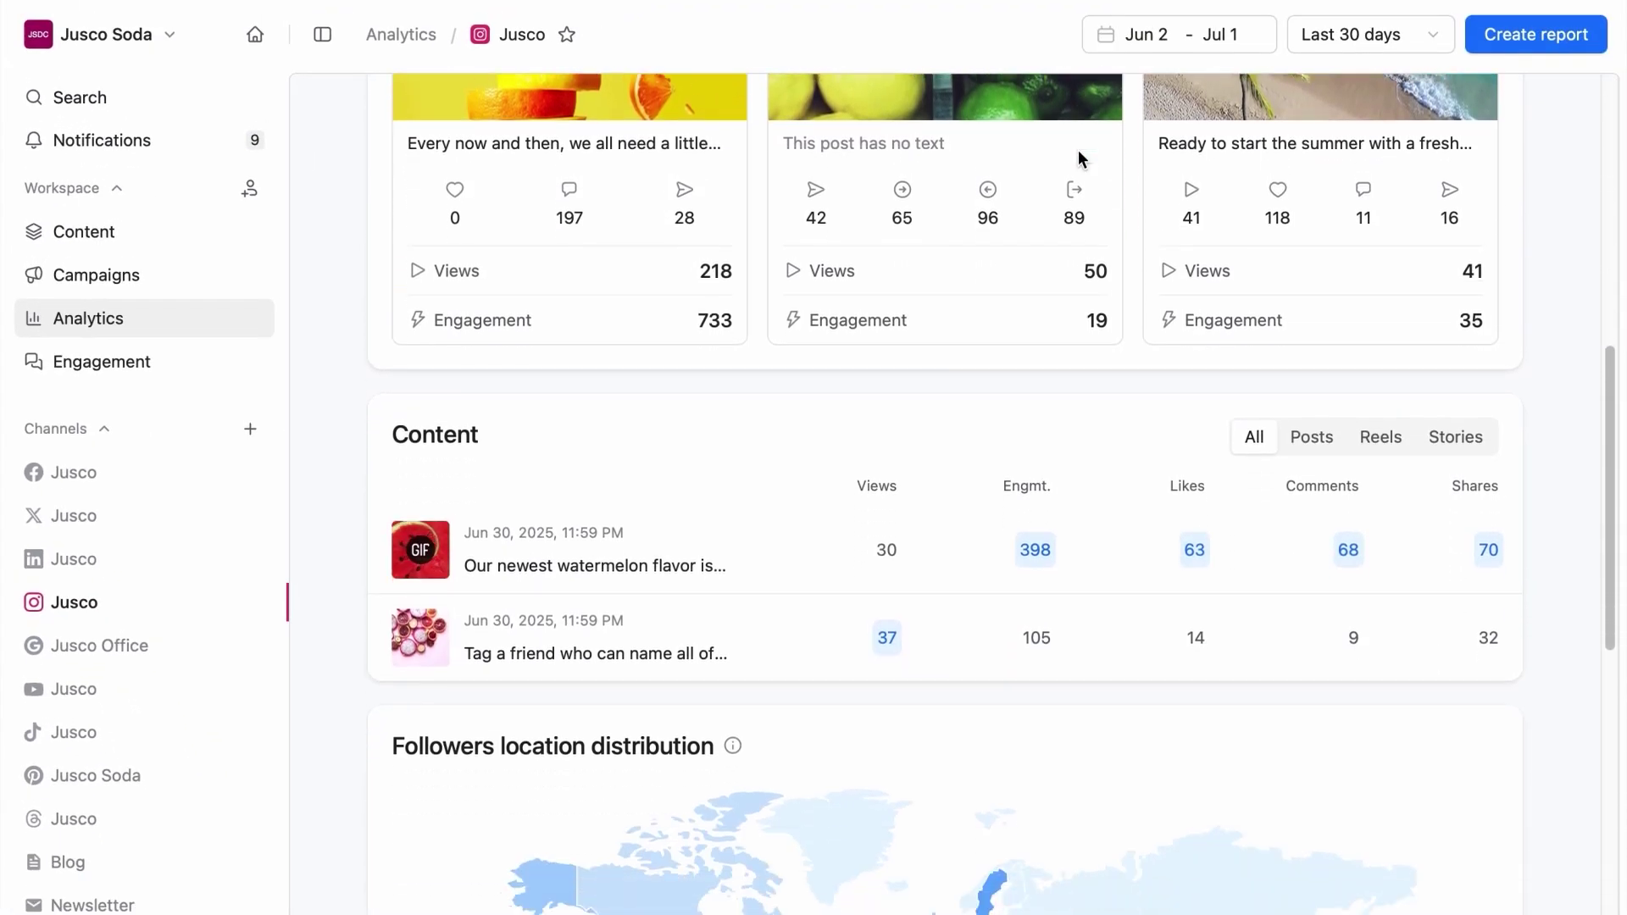
pyautogui.click(905, 502)
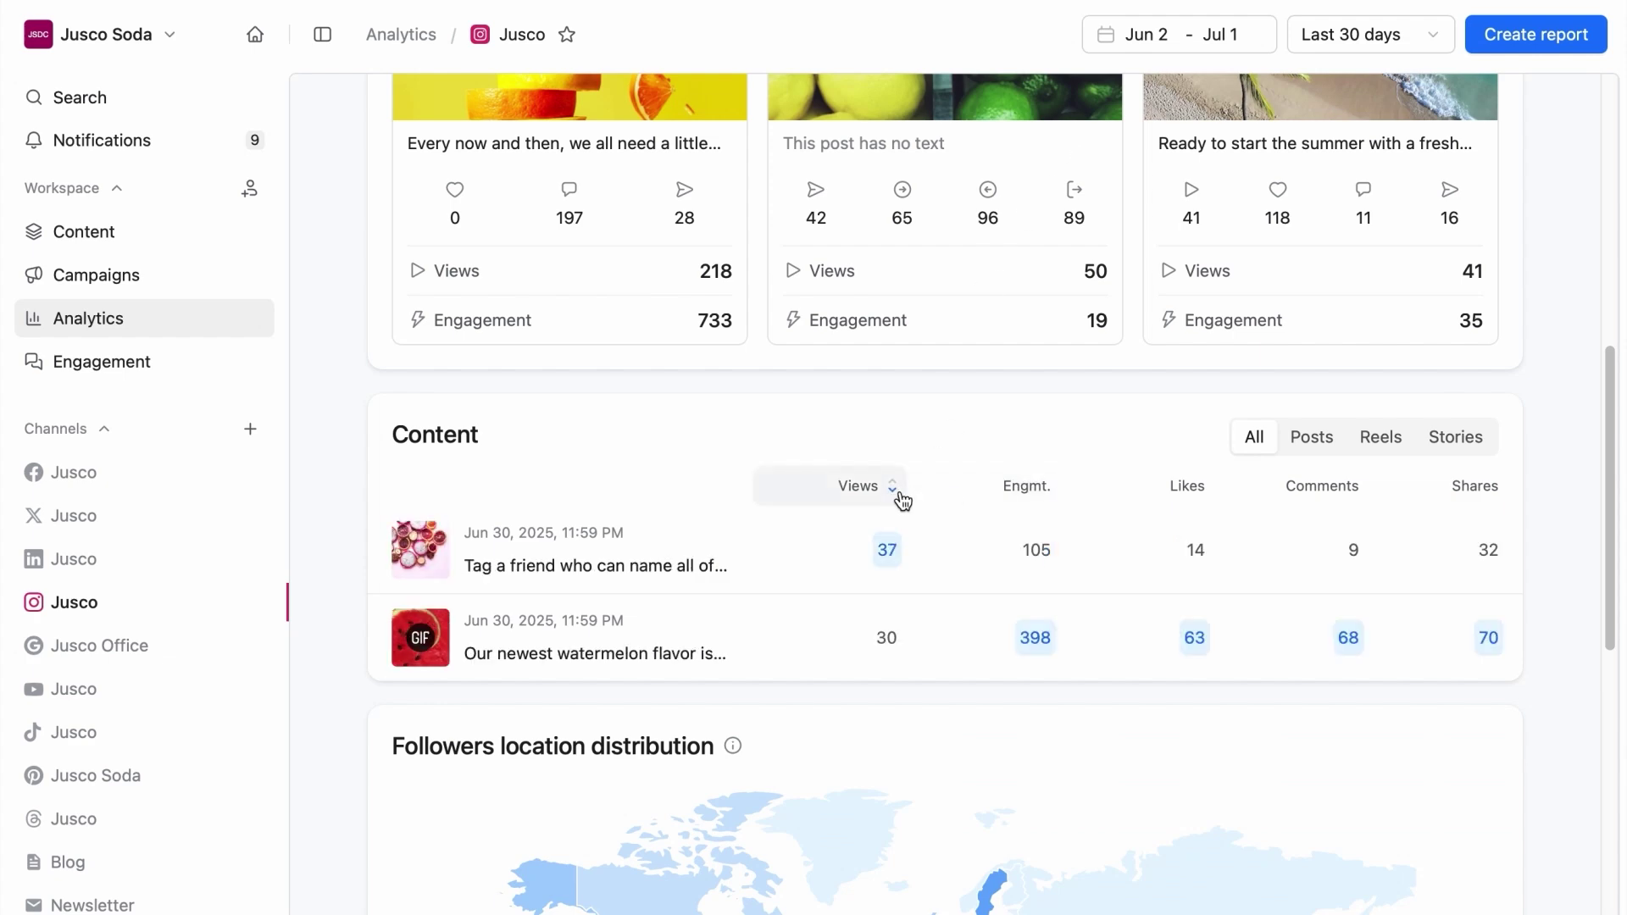
pyautogui.click(1050, 502)
pyautogui.scroll(-12, 1053, 503)
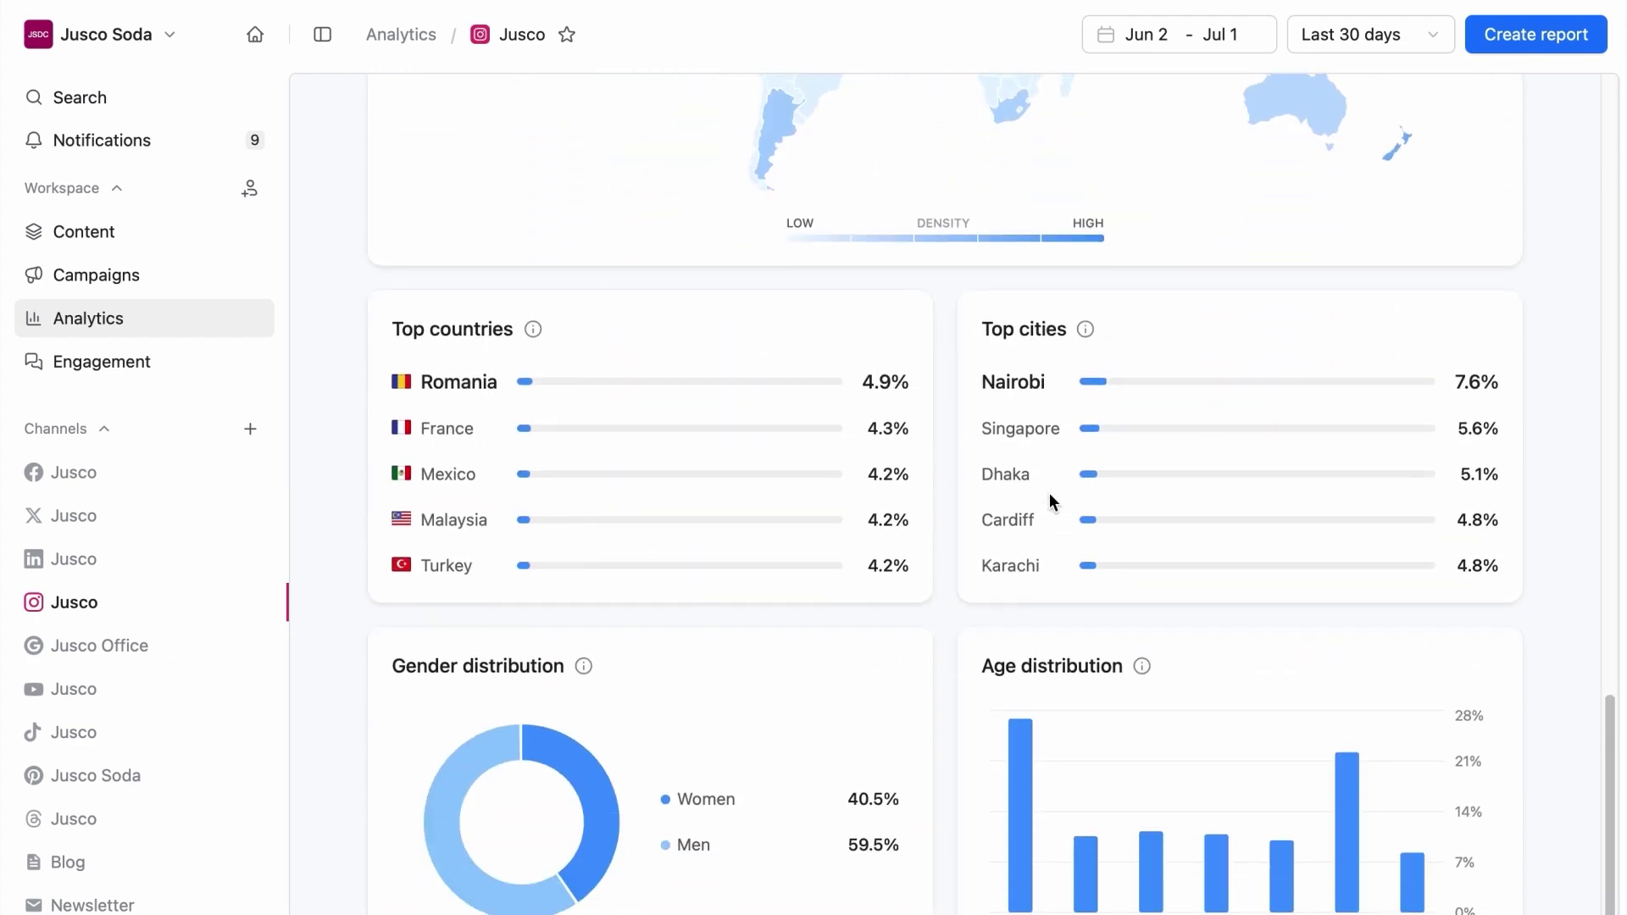
# - Create the Jusco Instagram Report for Jun 2–Jul 1, 2025, copy a private link, and download the PDF
pyautogui.click(1535, 34)
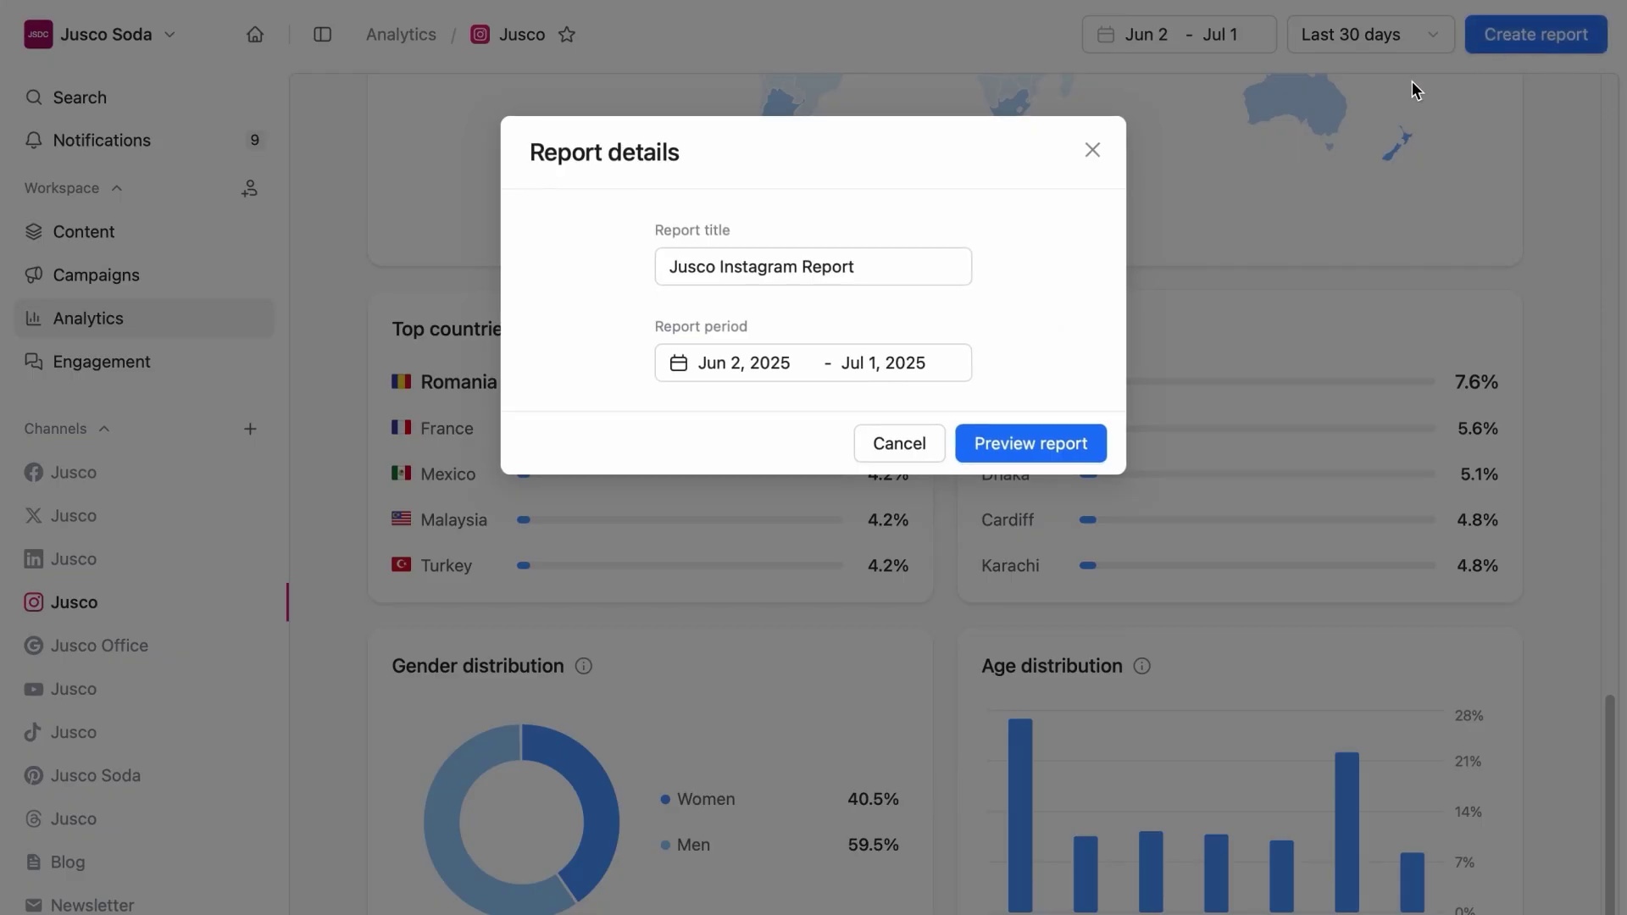
pyautogui.click(1028, 442)
pyautogui.click(1149, 34)
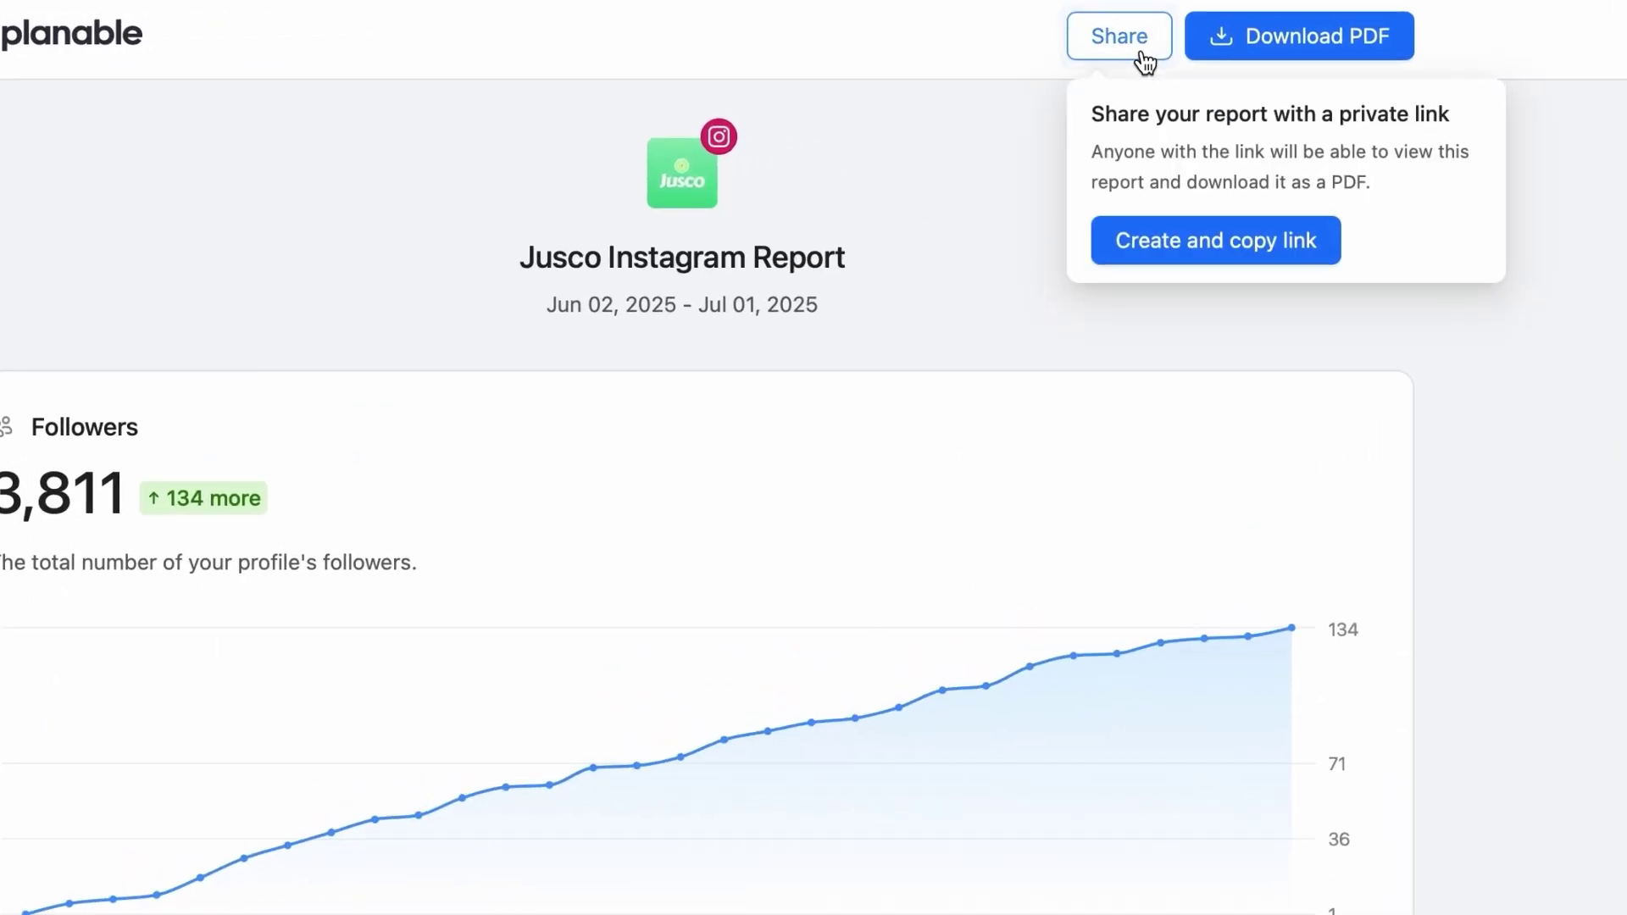
pyautogui.click(1135, 250)
pyautogui.click(1268, 49)
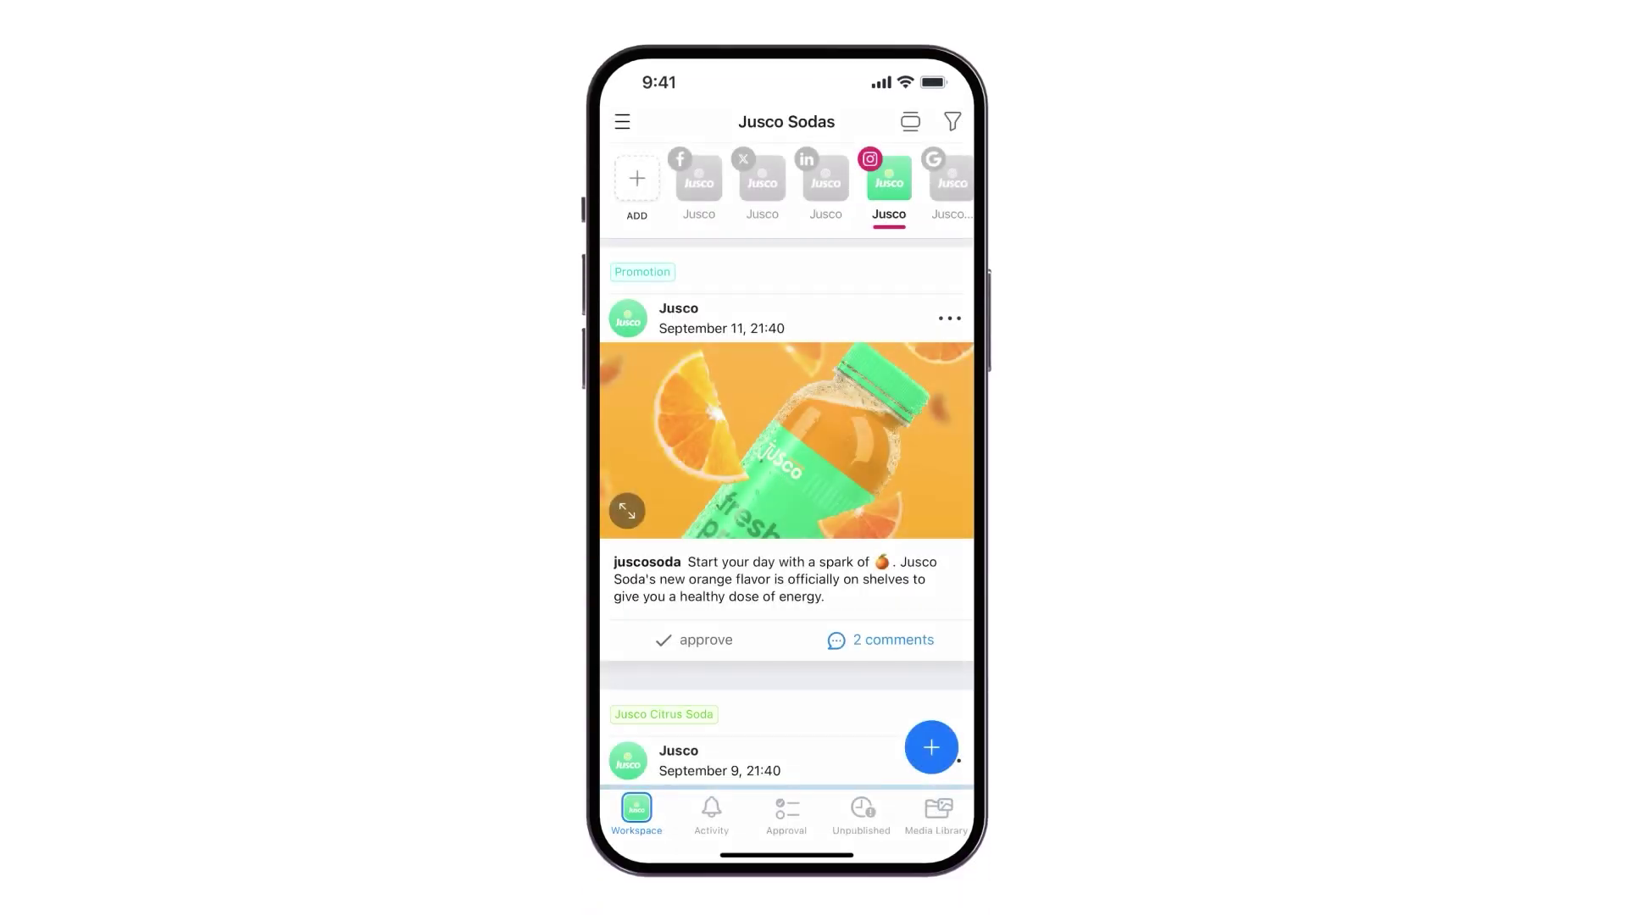
# - On mobile, post the comment 'Nice' on the orange soda Promotion post and approve it
pyautogui.click(769, 318)
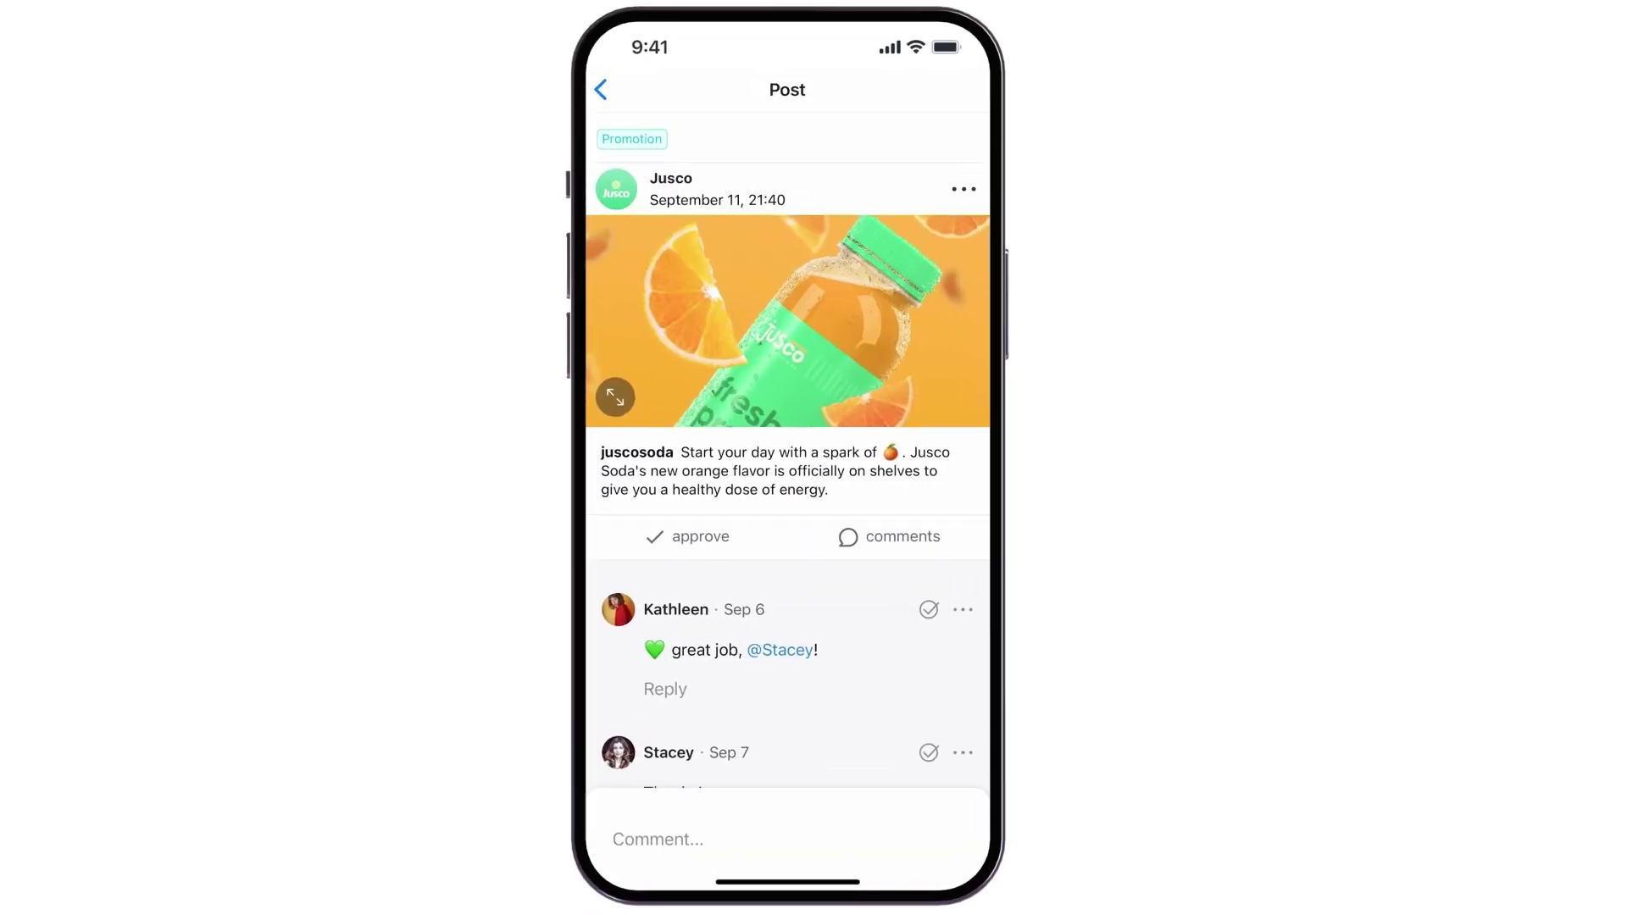
pyautogui.click(667, 815)
pyautogui.write('Nice')
pyautogui.click(567, 860)
pyautogui.click(1001, 566)
pyautogui.click(670, 542)
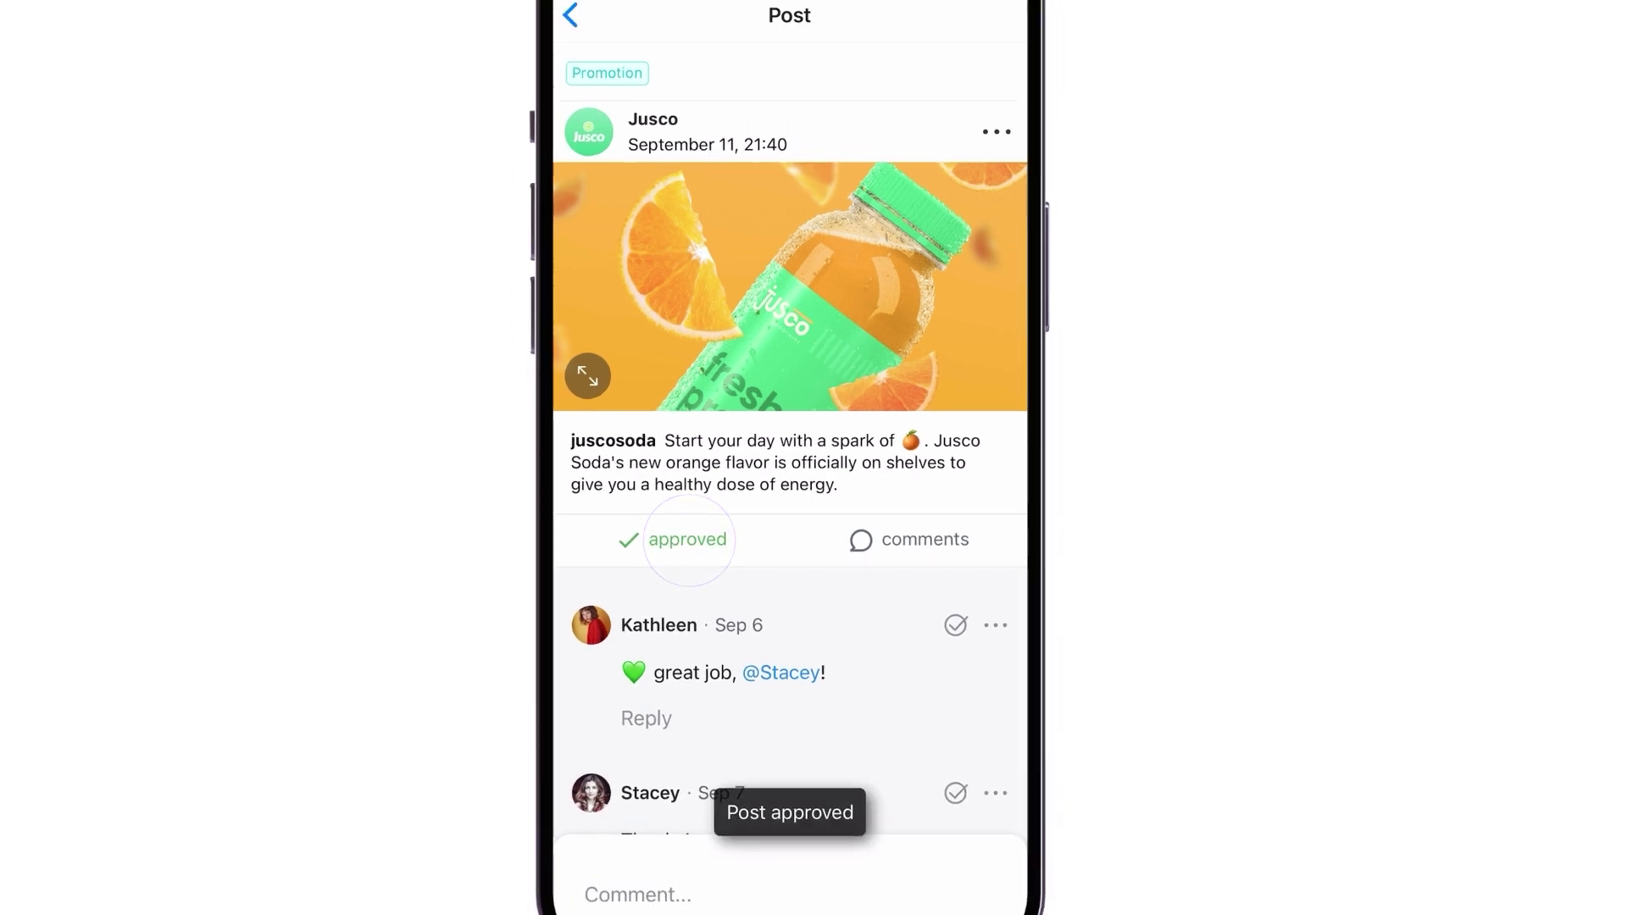